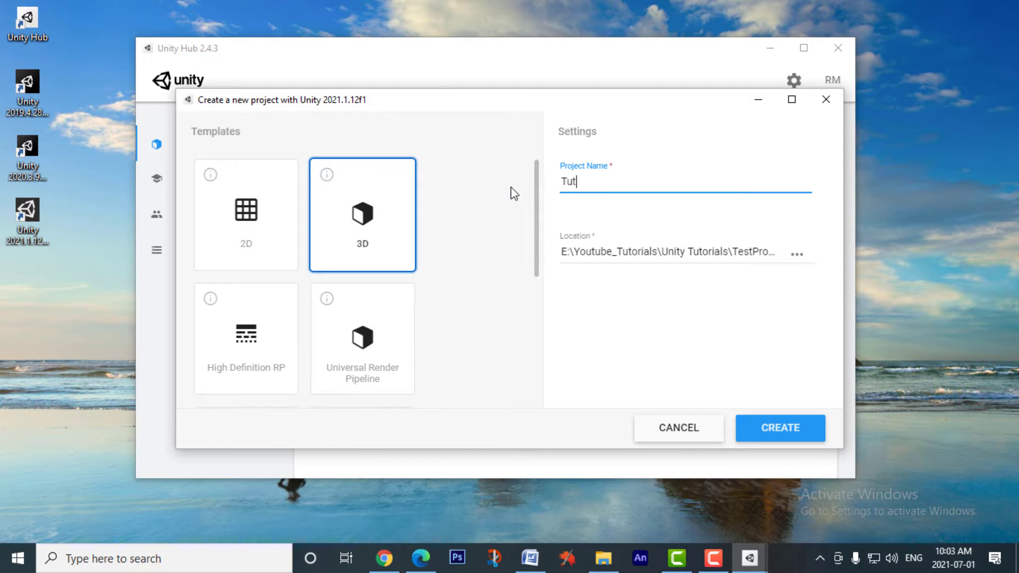
# Name the new 3D project Tutorial_Gravity and create it.
pyautogui.write('orial_Gravity')
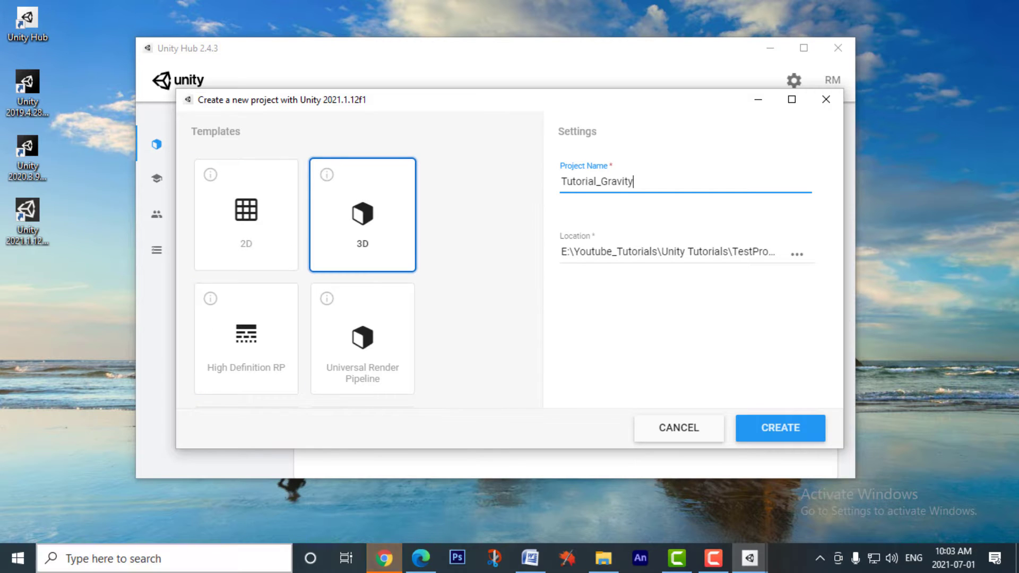
pyautogui.click(780, 440)
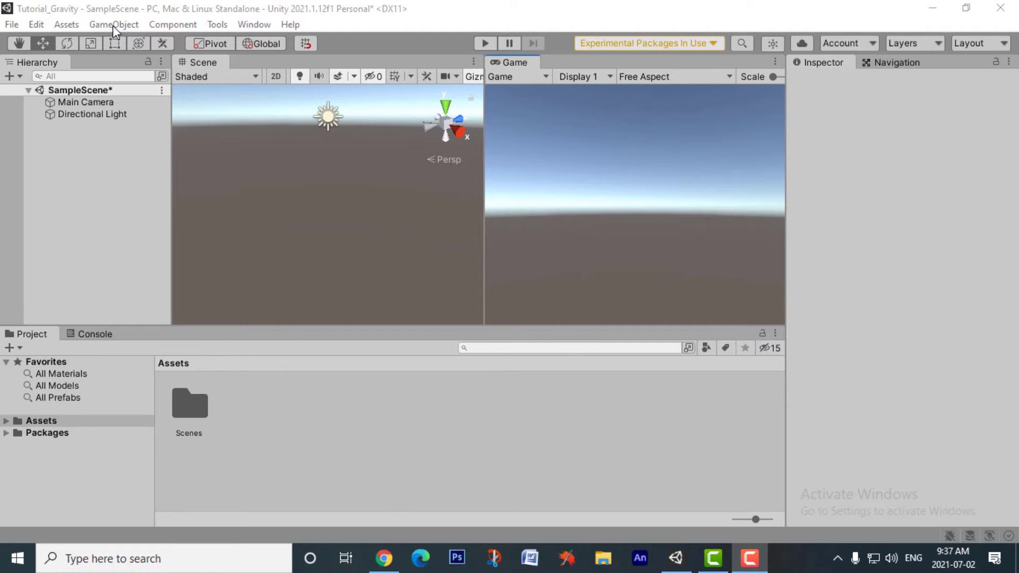
# Add a 3D cube to the sample scene.
pyautogui.click(112, 26)
pyautogui.moveTo(178, 90)
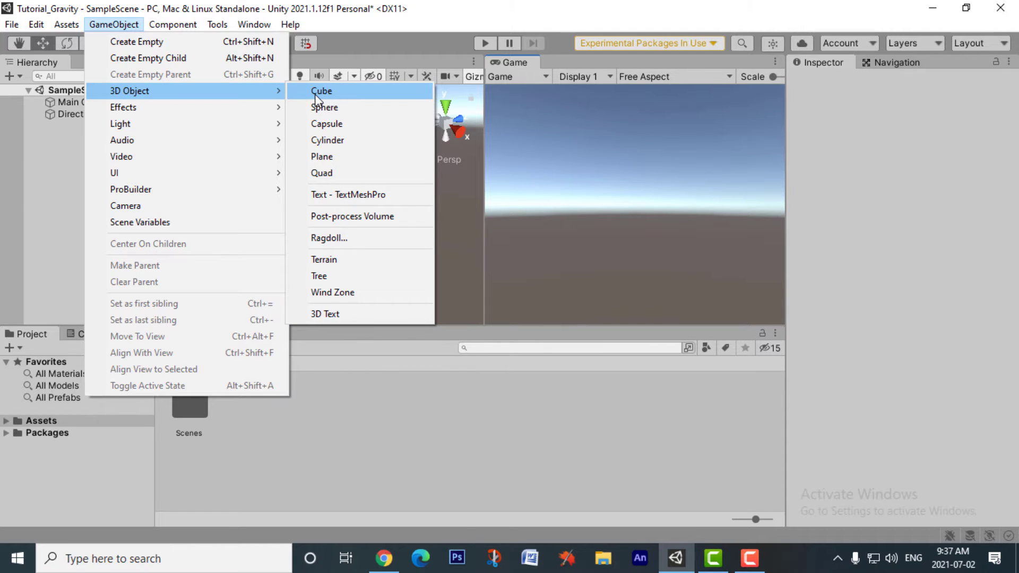
pyautogui.click(315, 94)
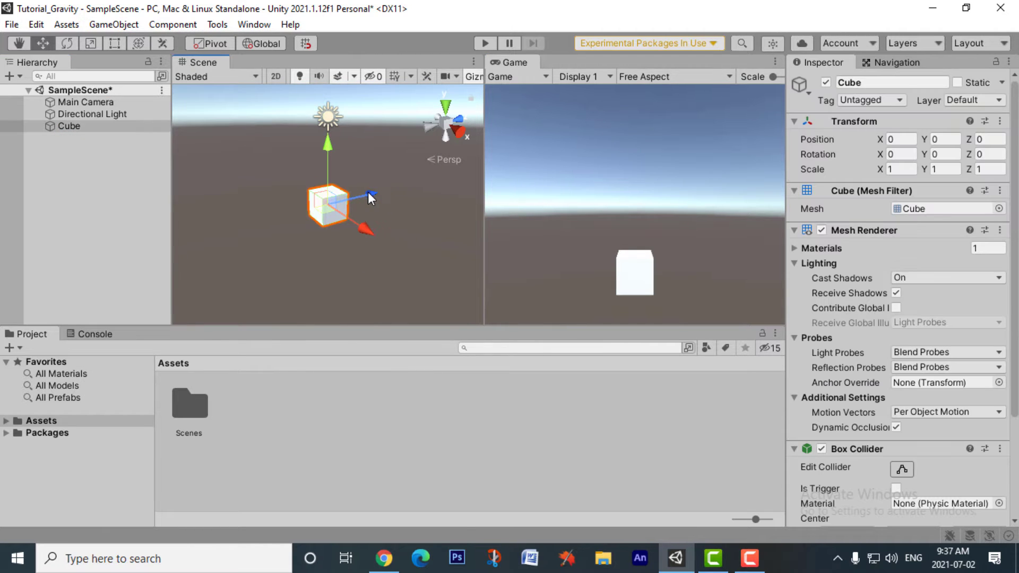
# Try moving the cube along its Z axis to about 1.38 and rotating it freely, undoing both changes.
pyautogui.moveTo(368, 192); pyautogui.dragTo(394, 203)
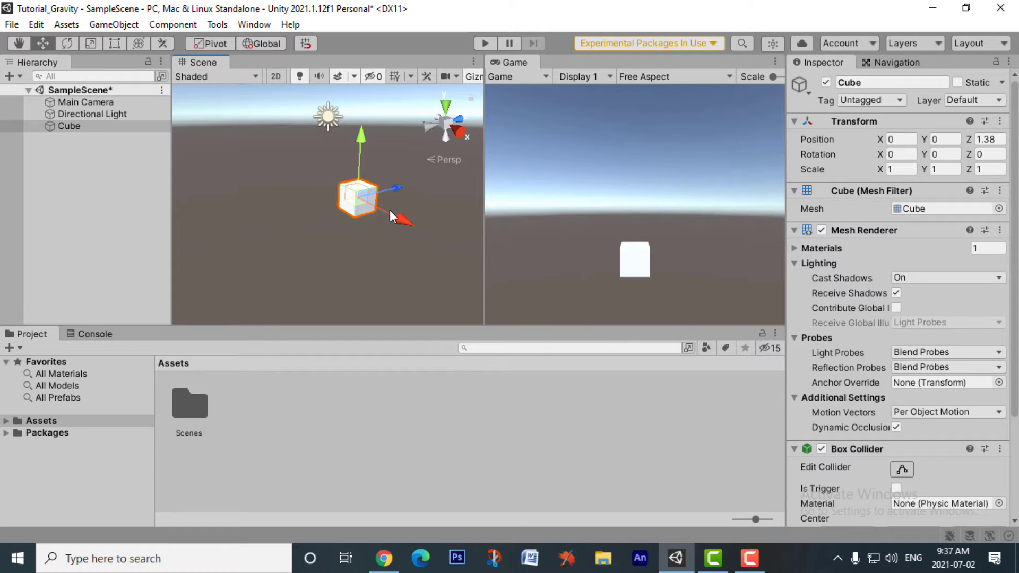
pyautogui.hotkey('ctrl', 'z')
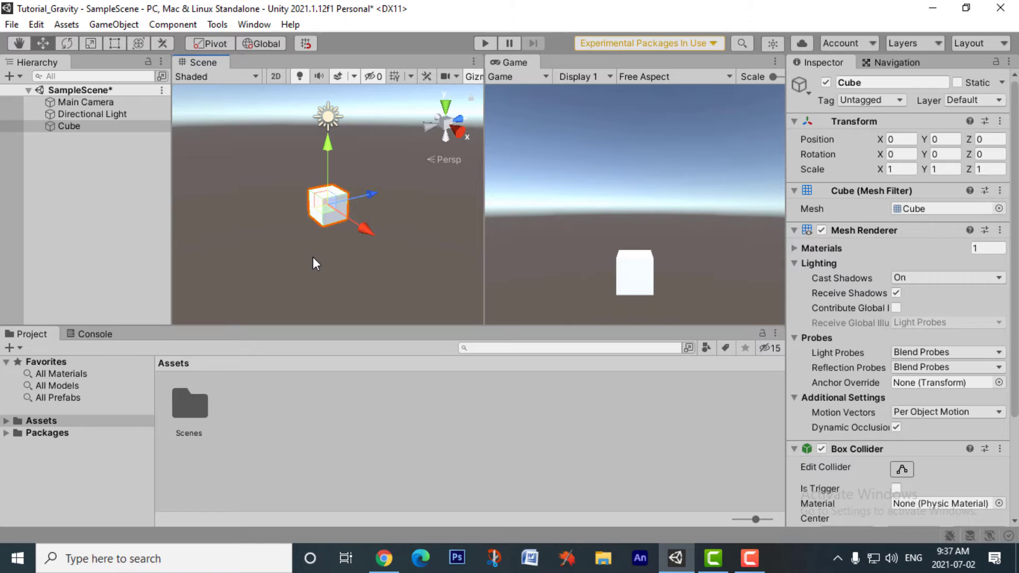
pyautogui.press('e')
pyautogui.moveTo(338, 183); pyautogui.dragTo(298, 182)
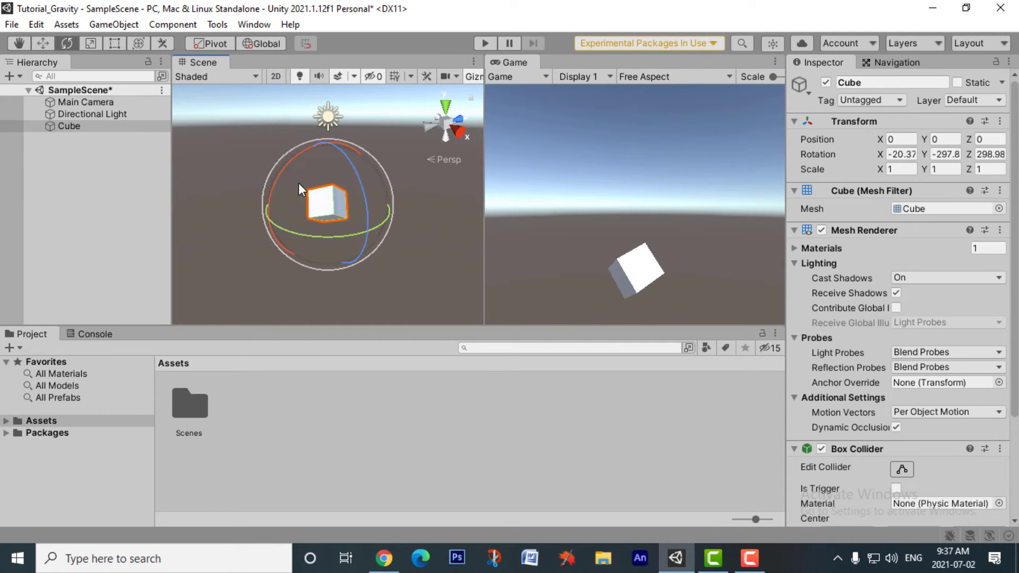
pyautogui.hotkey('ctrl', 'z')
# Try scaling the cube uniformly and stretching it along X to about 3.3, undoing both changes.
pyautogui.press('r')
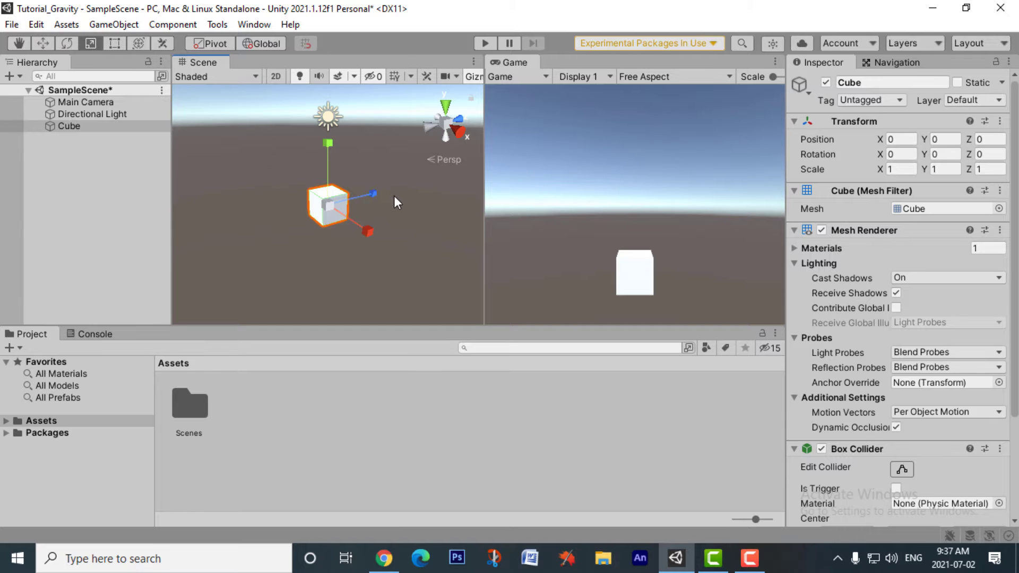
pyautogui.moveTo(331, 207); pyautogui.dragTo(374, 205)
pyautogui.hotkey('ctrl', 'z')
pyautogui.moveTo(370, 234); pyautogui.dragTo(430, 268)
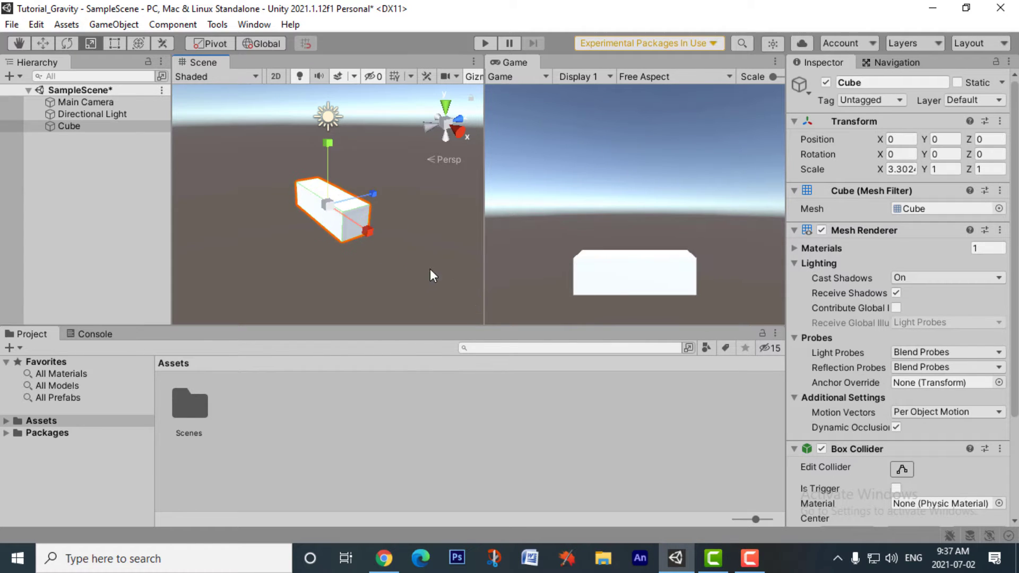
pyautogui.hotkey('ctrl', 'z')
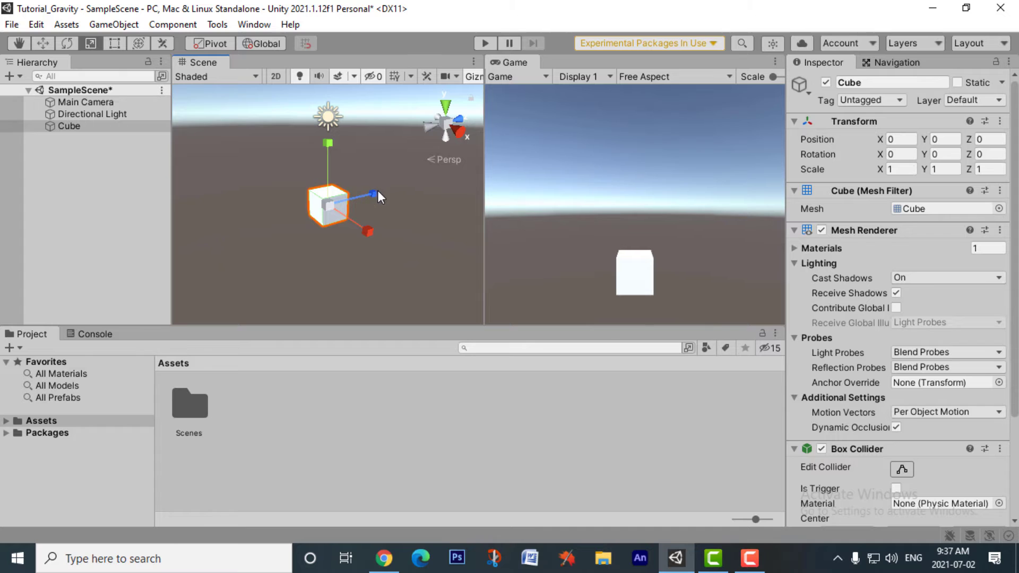
# Flatten the cube along its Y axis to a scale of about 0.09 and deselect it.
pyautogui.moveTo(379, 192)
pyautogui.mouseDown()
pyautogui.moveTo(455, 192)
pyautogui.moveTo(404, 206)
pyautogui.moveTo(437, 208)
pyautogui.moveTo(376, 180)
pyautogui.mouseUp()
pyautogui.moveTo(329, 142); pyautogui.dragTo(356, 189)
pyautogui.click(356, 189)
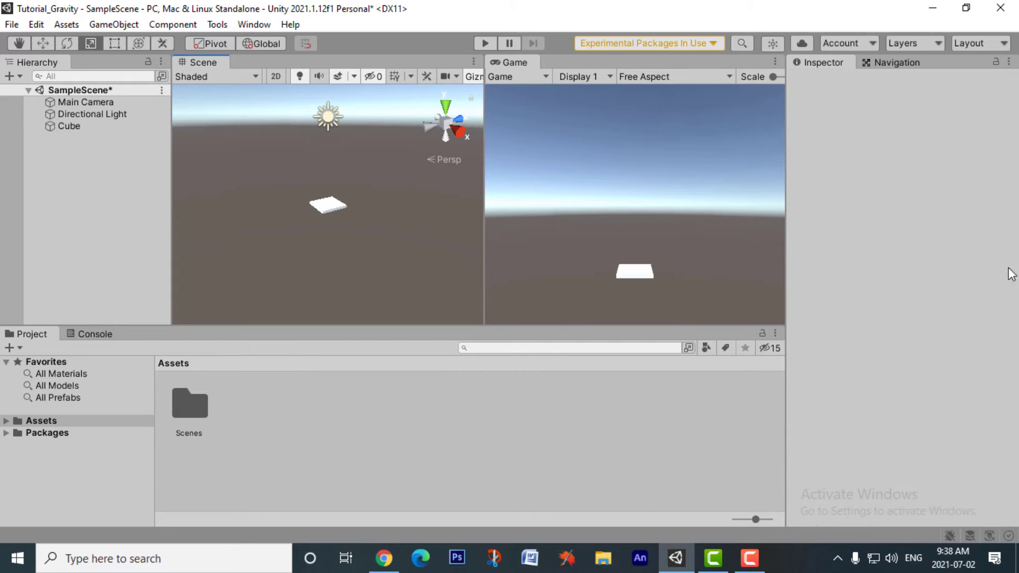
# Select the flattened cube and set its X and Z scale to 5.
pyautogui.click(330, 206)
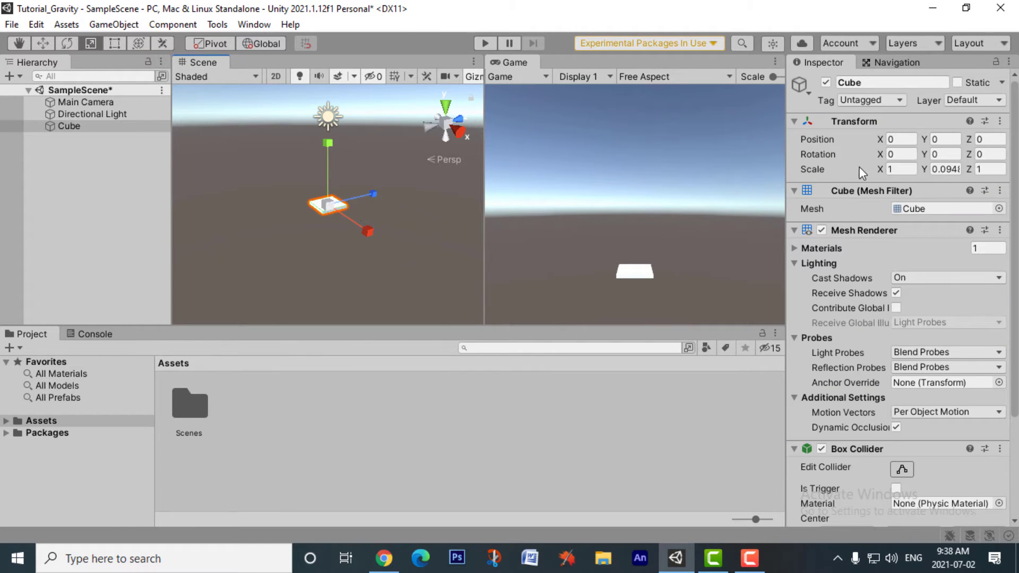
pyautogui.click(910, 169)
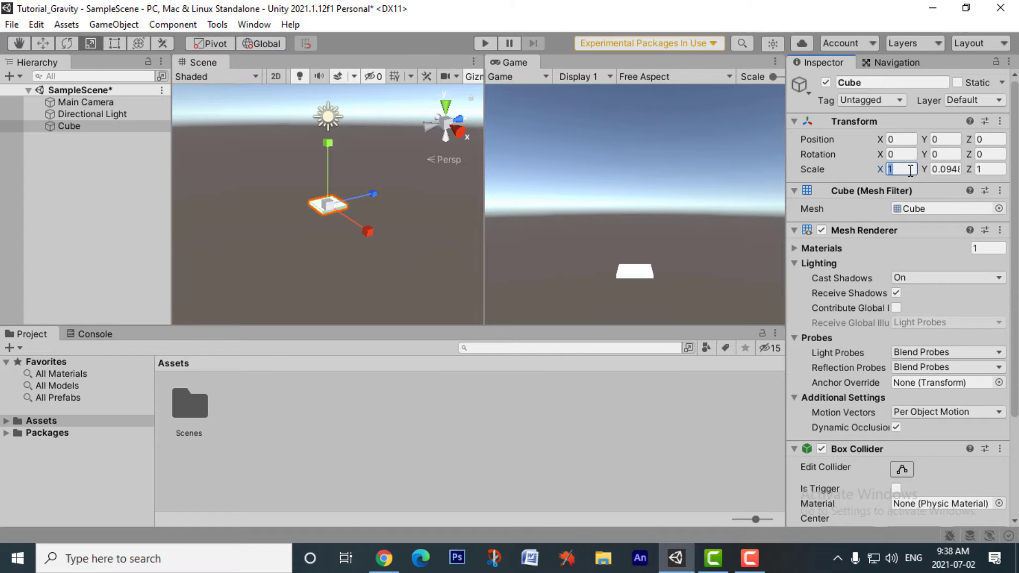
pyautogui.write('5')
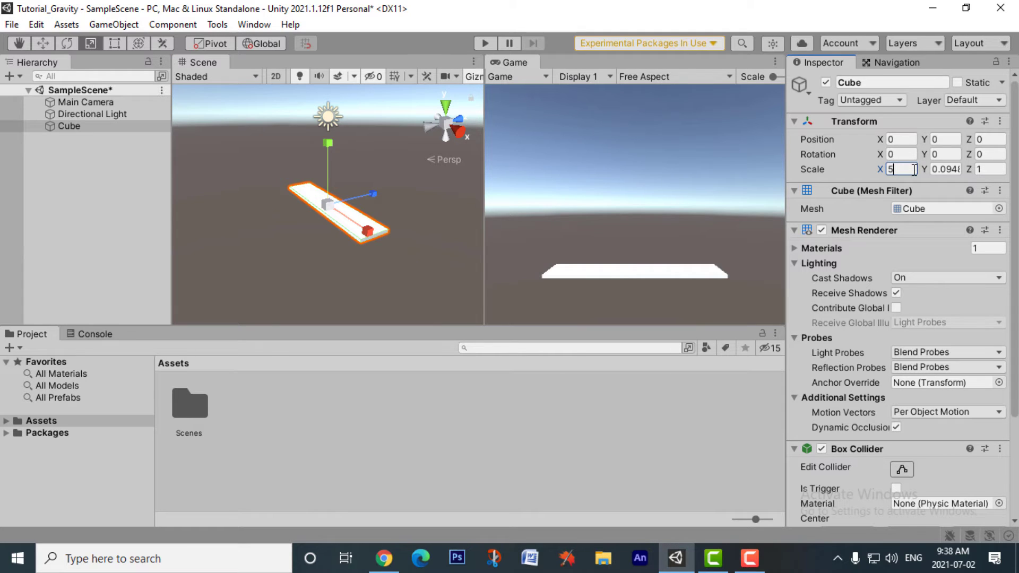
pyautogui.click(996, 171)
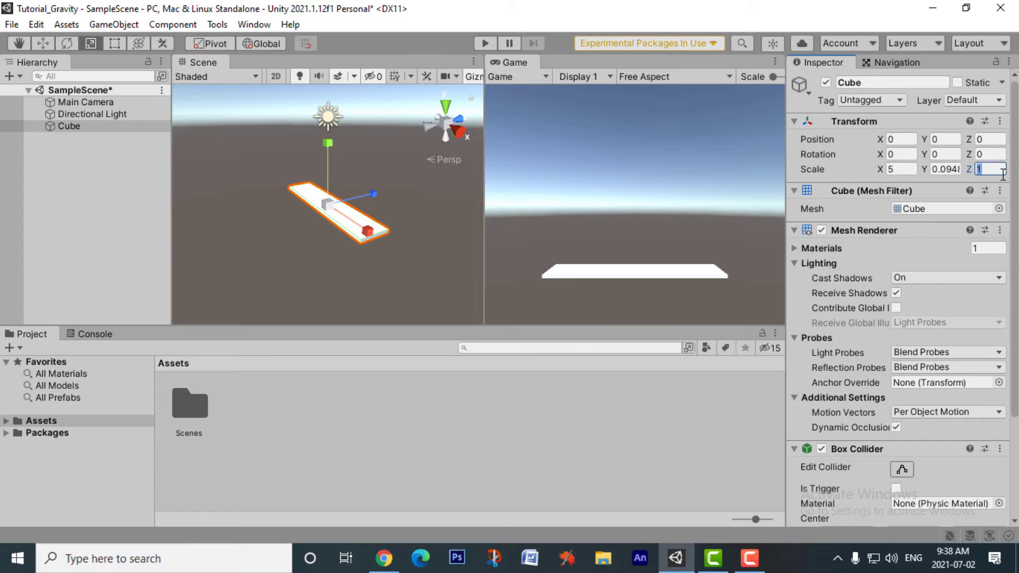
pyautogui.write('5')
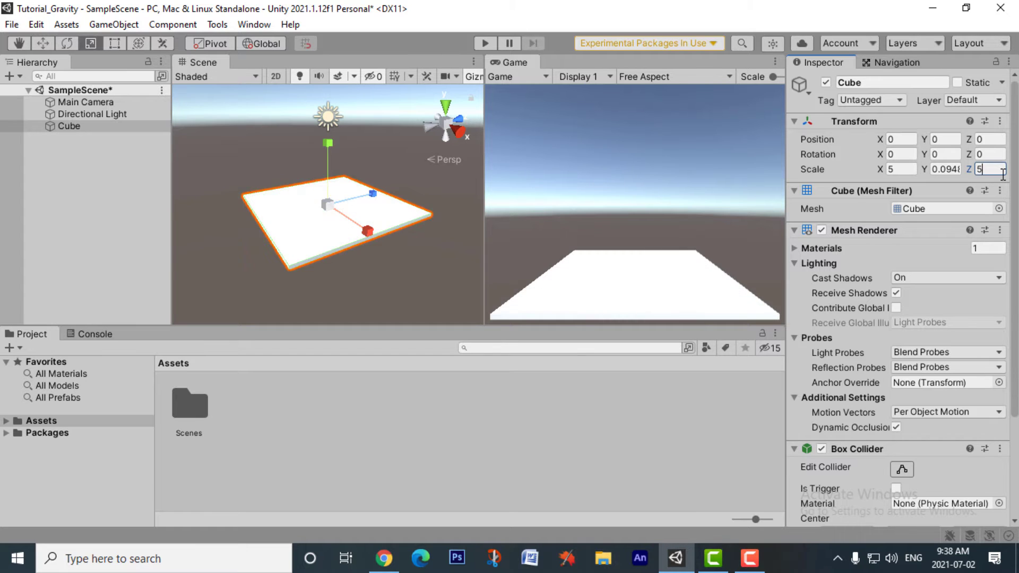
# Try a Y scale of 1 on the cube and reduce it to 0.3 for a thin platform.
pyautogui.click(946, 170)
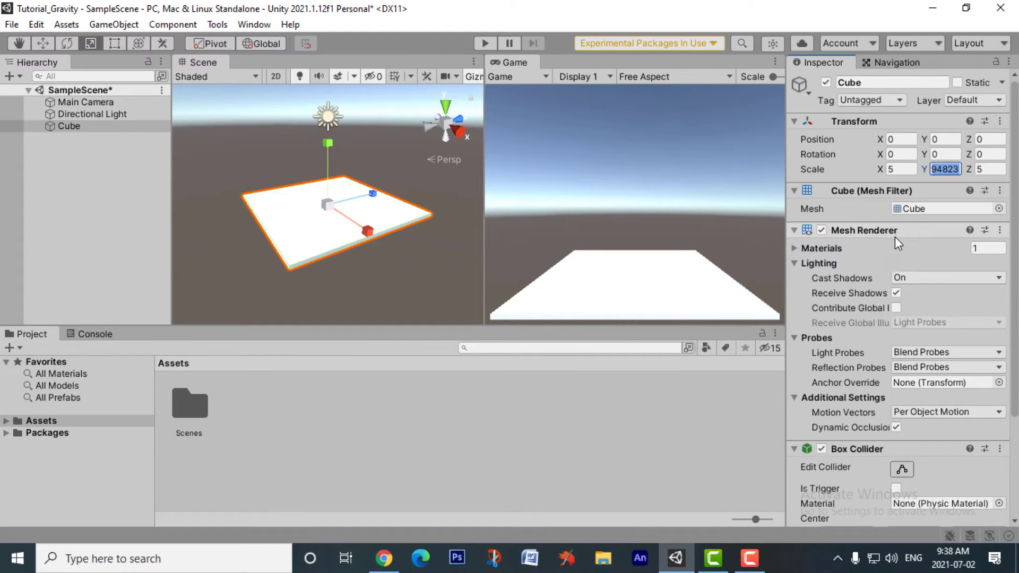
pyautogui.write('1')
pyautogui.press('Return')
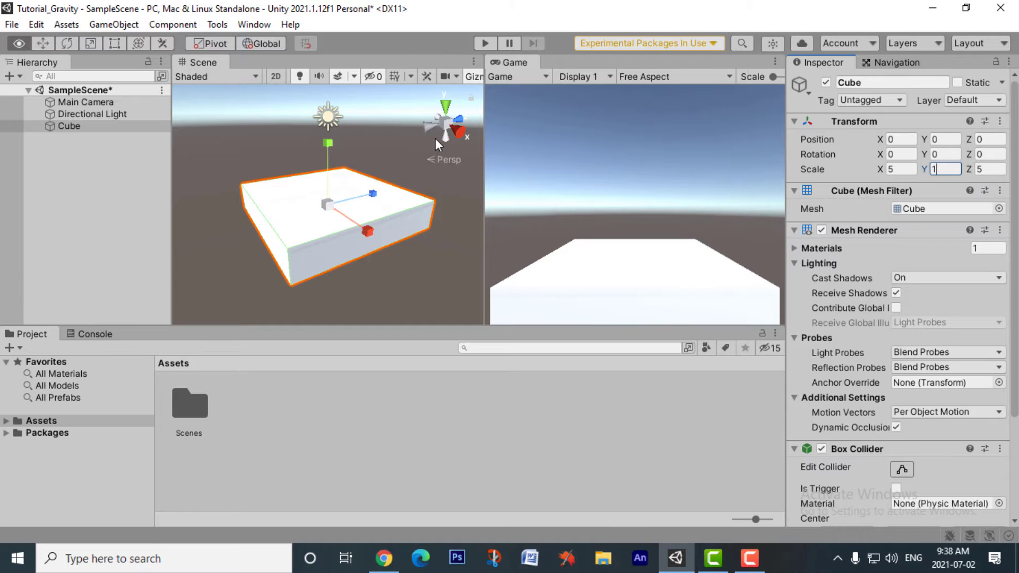
pyautogui.keyDown('alt'); pyautogui.moveTo(391, 273); pyautogui.dragTo(360, 246); pyautogui.keyUp('alt')
pyautogui.click(945, 169)
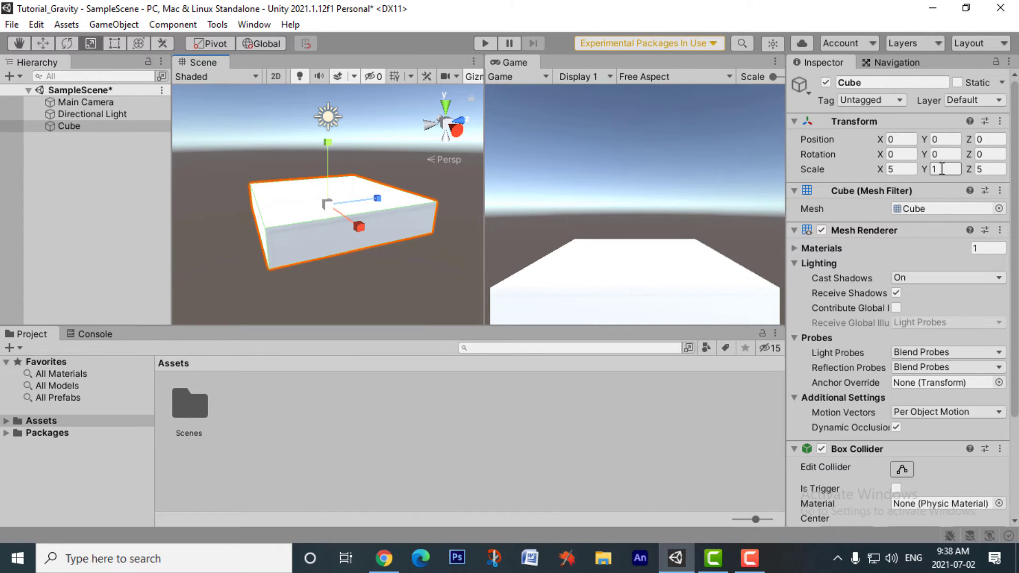
pyautogui.write('.3')
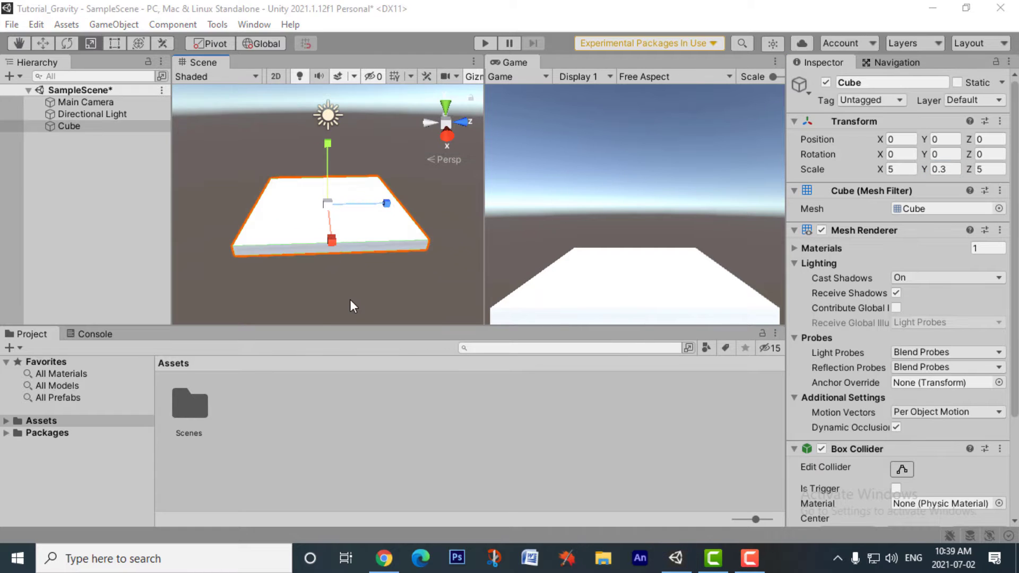
# Add a 3D sphere to the scene and leave nothing selected.
pyautogui.keyDown('alt'); pyautogui.moveTo(353, 255); pyautogui.dragTo(495, 319, button='right'); pyautogui.keyUp('alt')
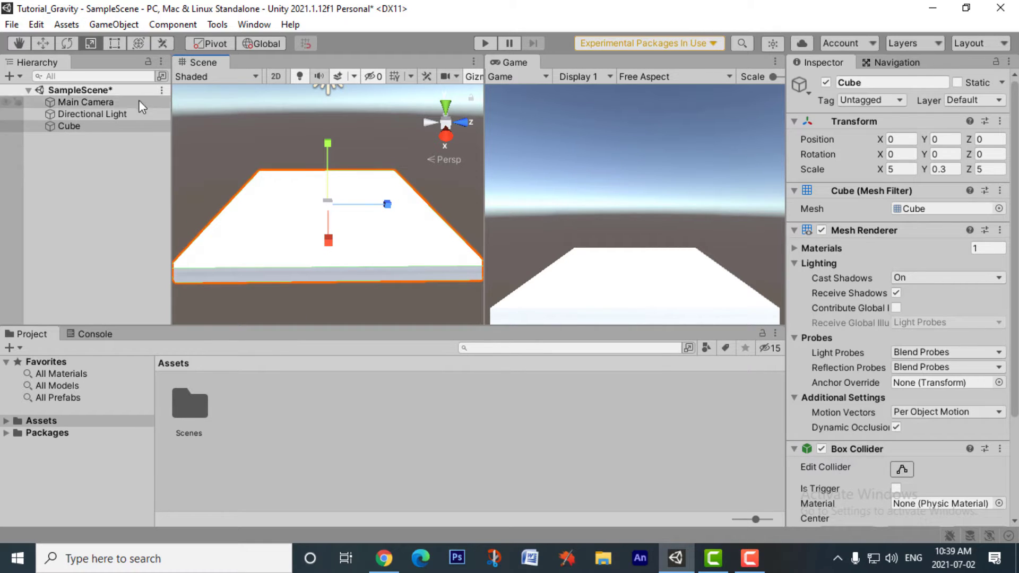
pyautogui.click(116, 24)
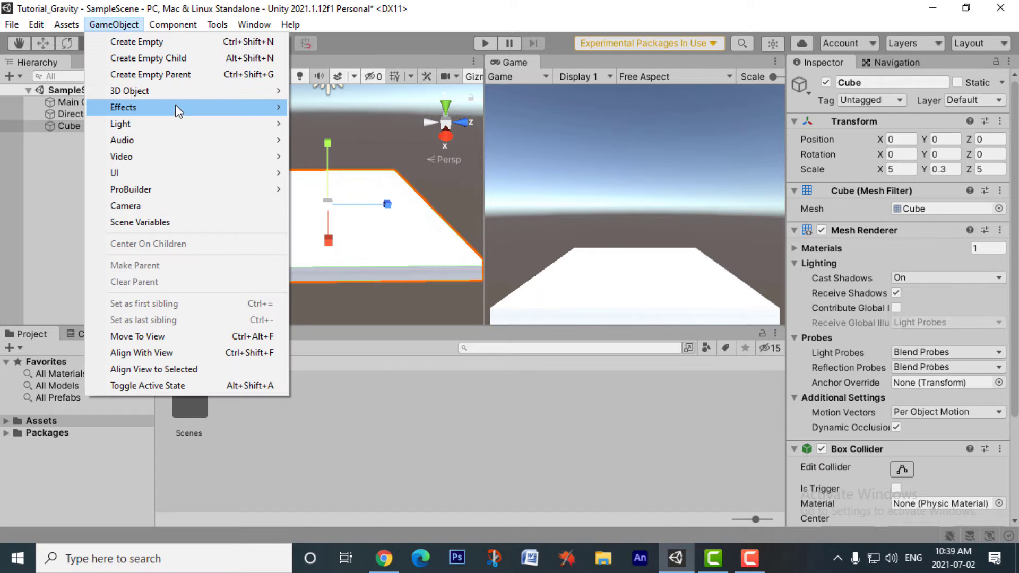
pyautogui.moveTo(184, 91)
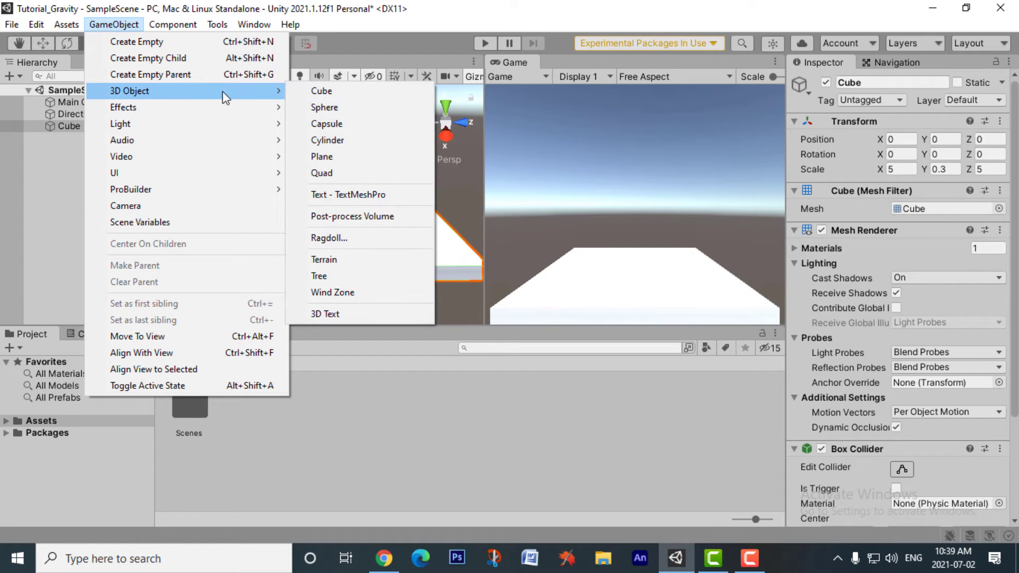
pyautogui.click(387, 107)
pyautogui.click(99, 175)
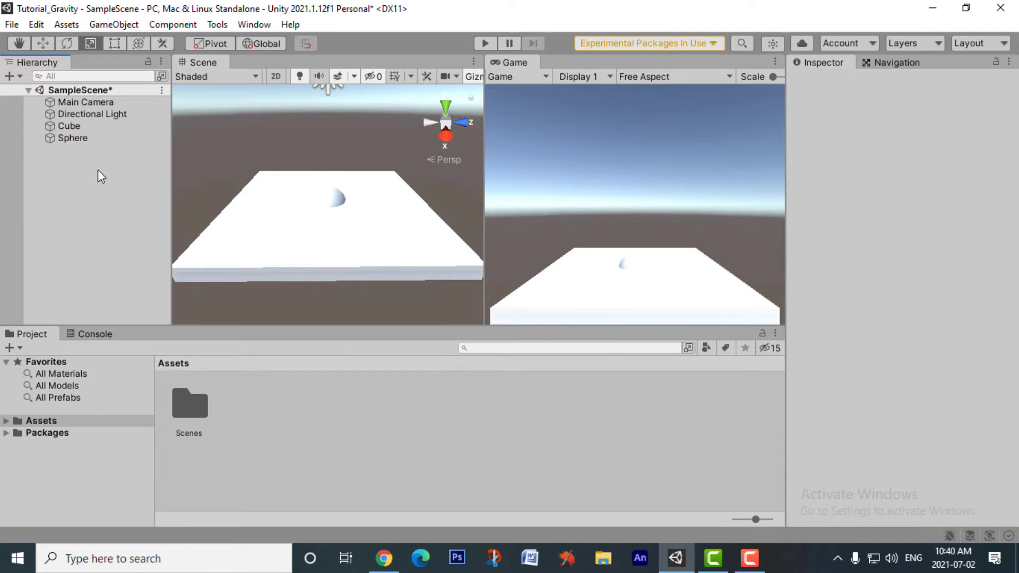
# Raise the sphere along the Y axis to about 0.57 so it sits just above the platform.
pyautogui.click(85, 137)
pyautogui.press('w')
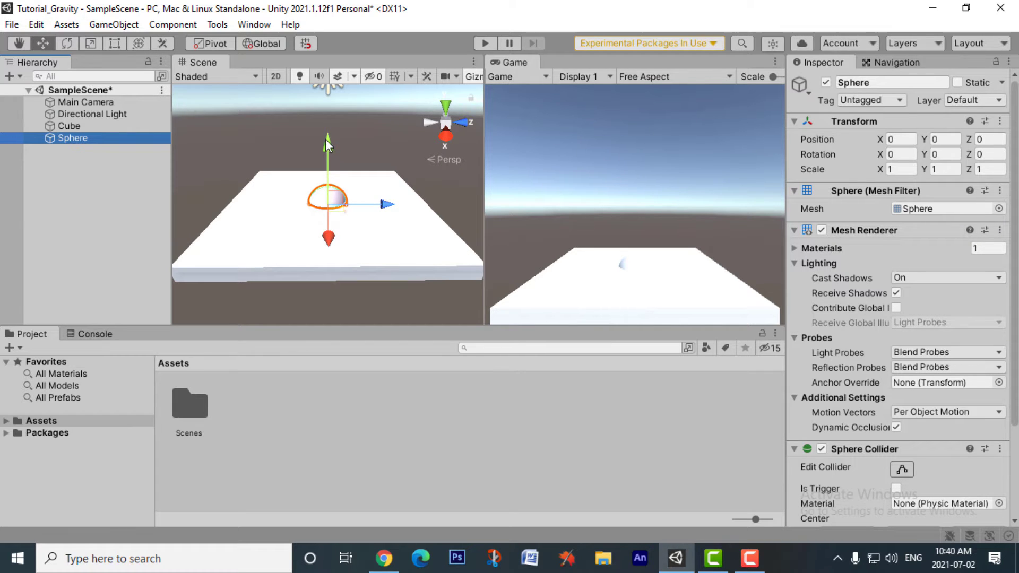
pyautogui.moveTo(326, 139); pyautogui.dragTo(329, 124)
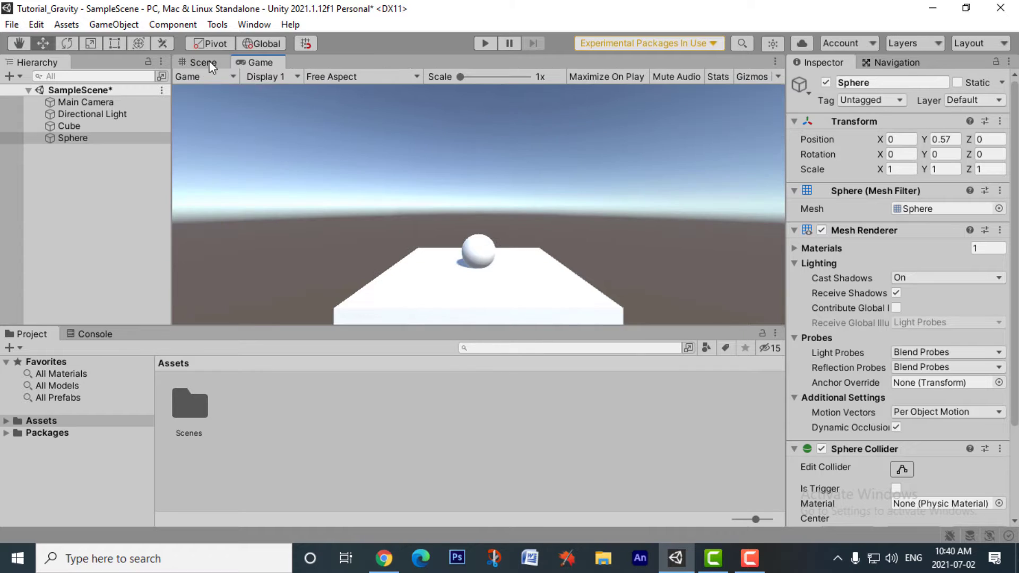
# Compare the Scene and Game views, and briefly maximize the Scene view to examine the sphere and platform.
pyautogui.click(209, 62)
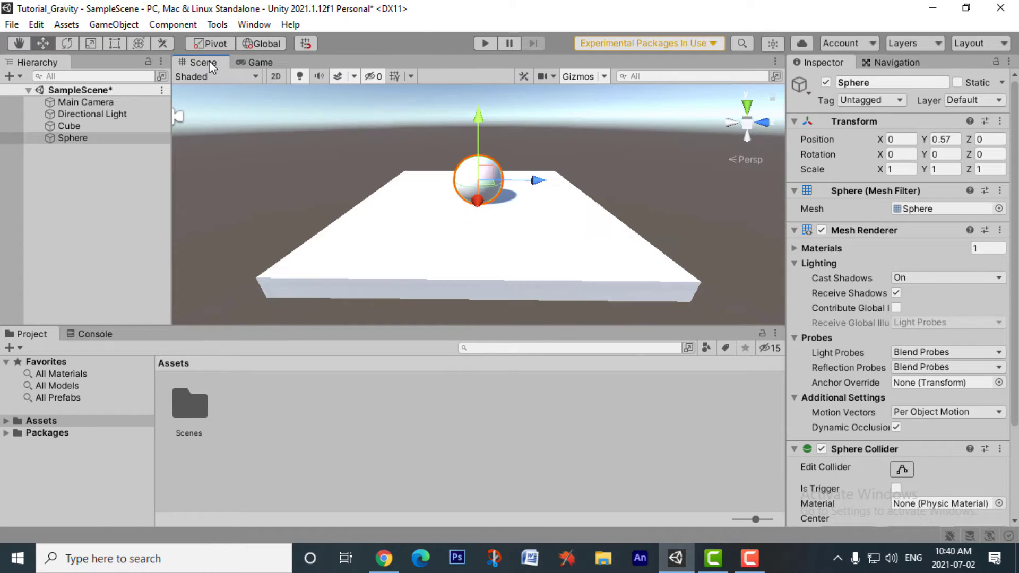
pyautogui.click(260, 60)
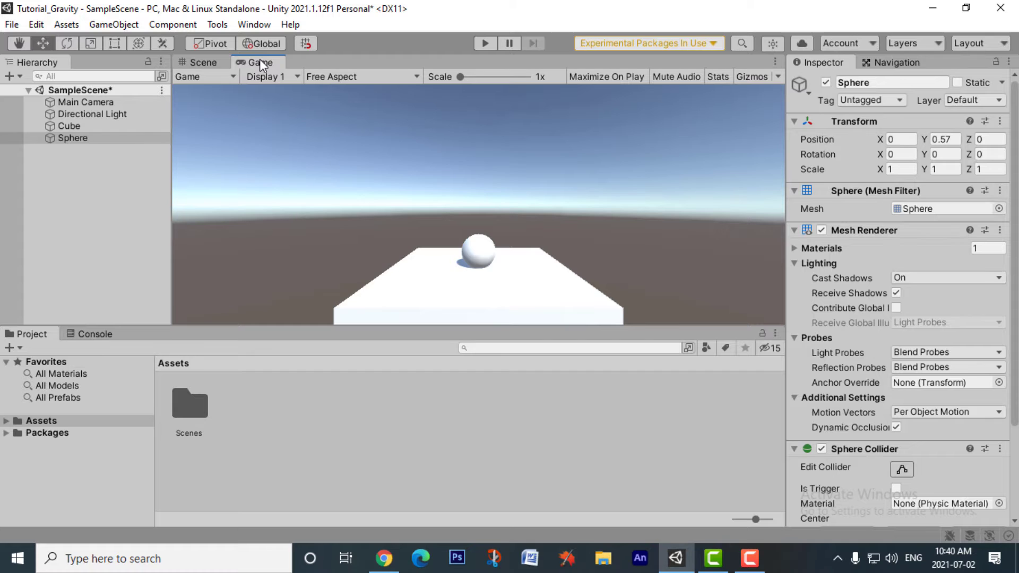
pyautogui.doubleClick(205, 62)
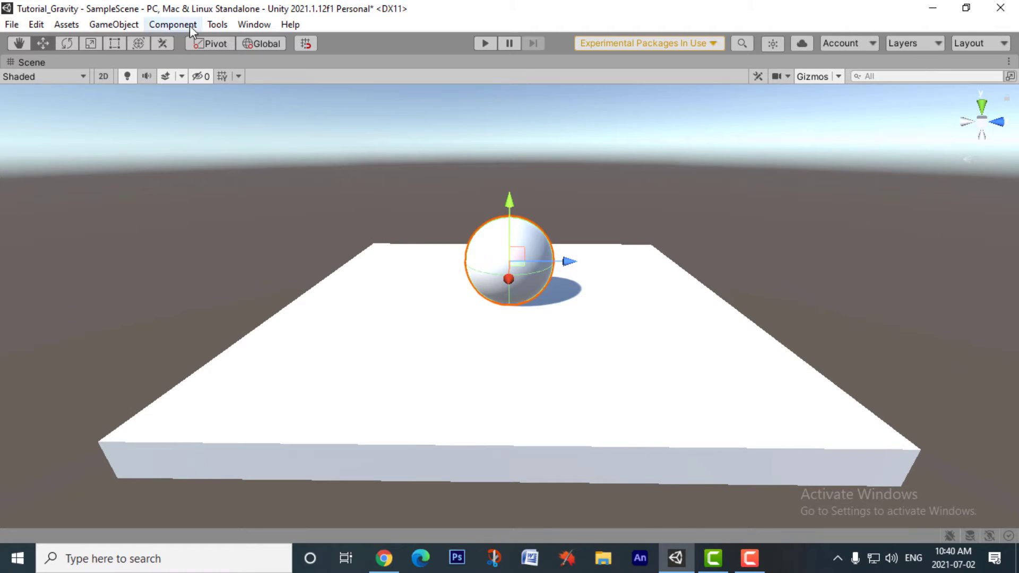
pyautogui.doubleClick(71, 59)
pyautogui.keyDown('alt'); pyautogui.moveTo(661, 208); pyautogui.dragTo(668, 230); pyautogui.keyUp('alt')
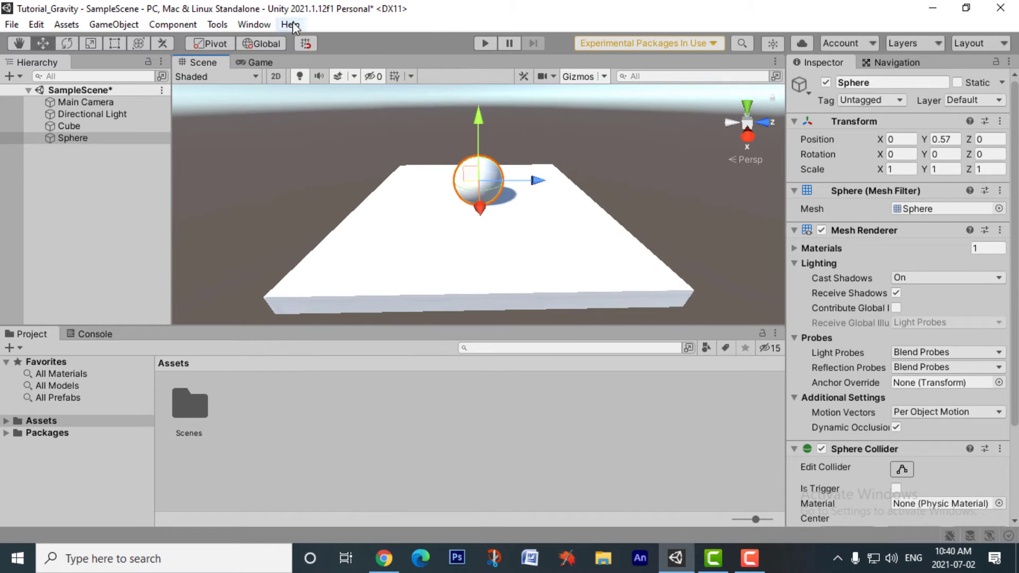
# Run the scene in the Game view to observe the sphere's behaviour, and stop play mode.
pyautogui.click(263, 62)
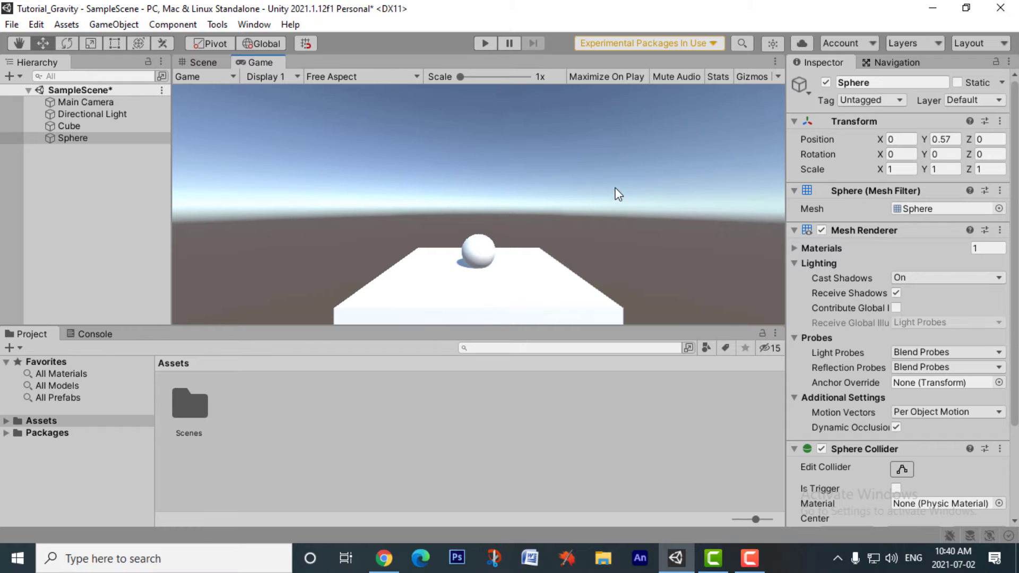
pyautogui.click(486, 43)
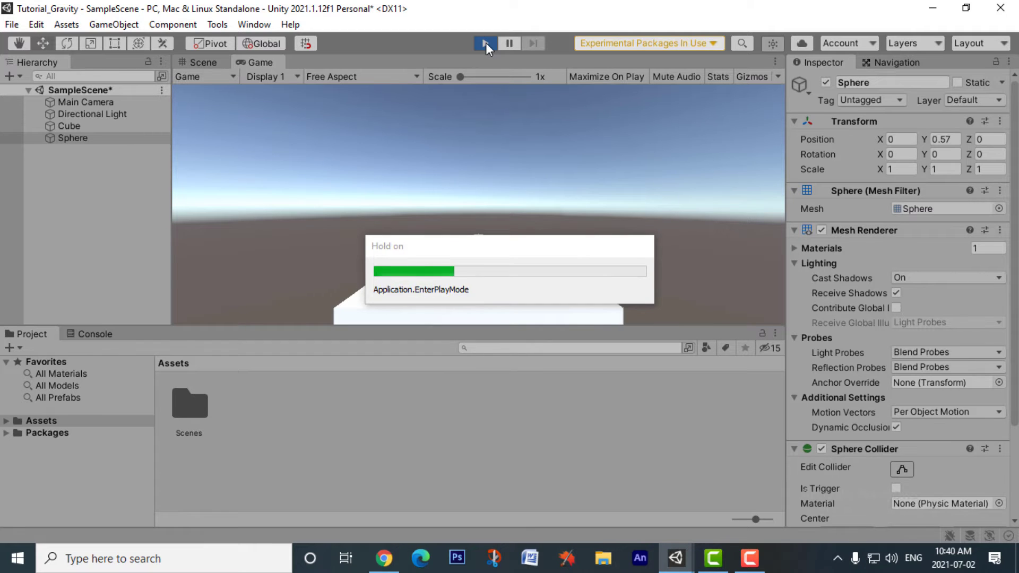
pyautogui.click(486, 44)
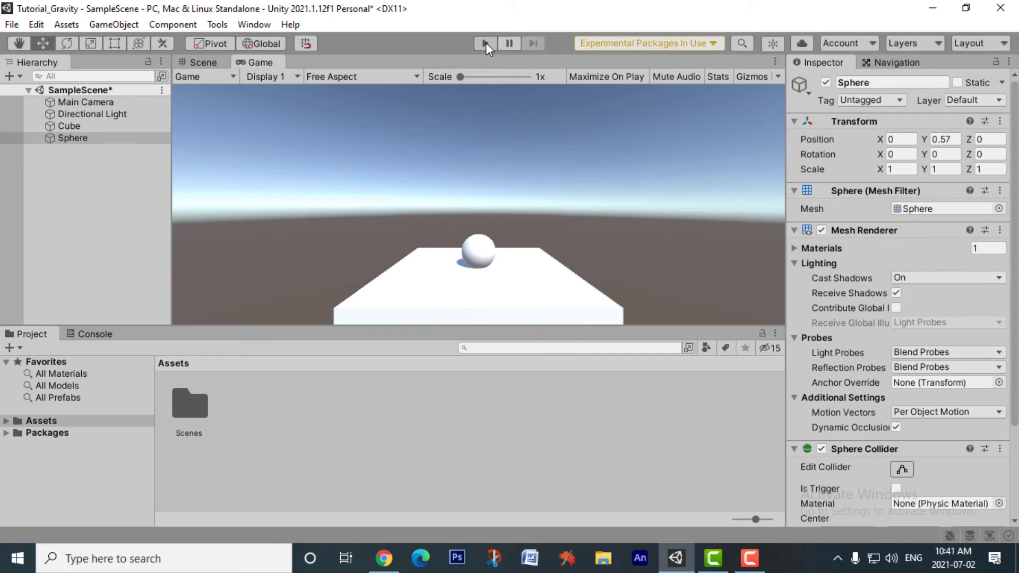
# Return to the Scene view and select the cube.
pyautogui.click(215, 61)
pyautogui.keyDown('alt'); pyautogui.moveTo(687, 253); pyautogui.dragTo(682, 252); pyautogui.keyUp('alt')
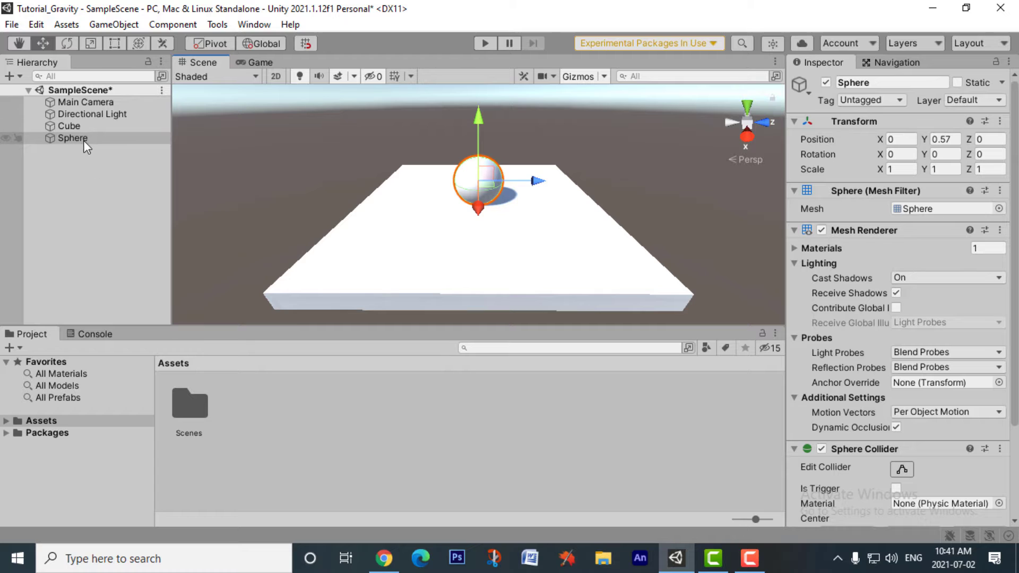
pyautogui.click(102, 126)
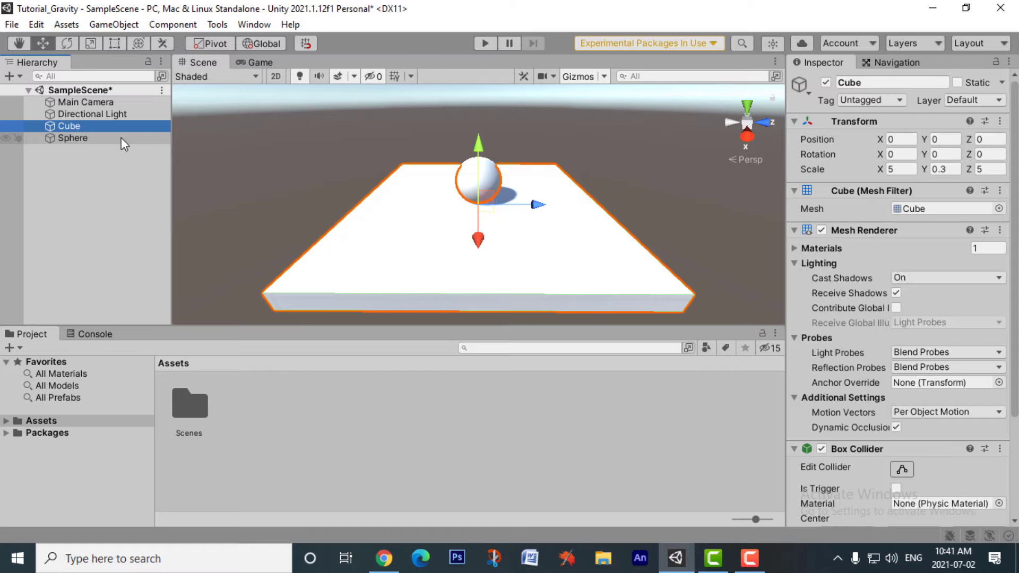
# Move the Main Camera back along the Z axis to about -9.16, away from the platform.
pyautogui.click(121, 138)
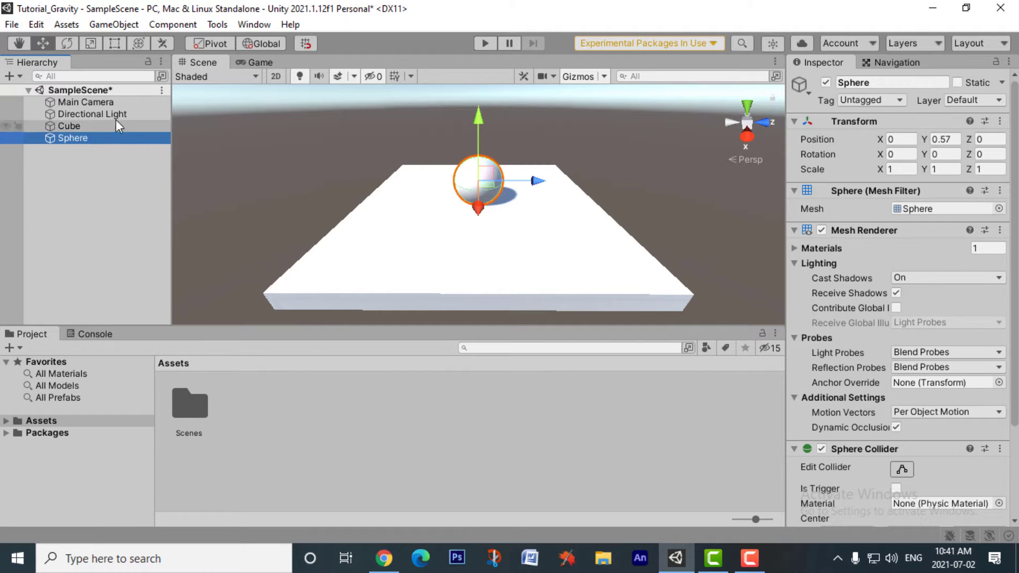
pyautogui.click(117, 100)
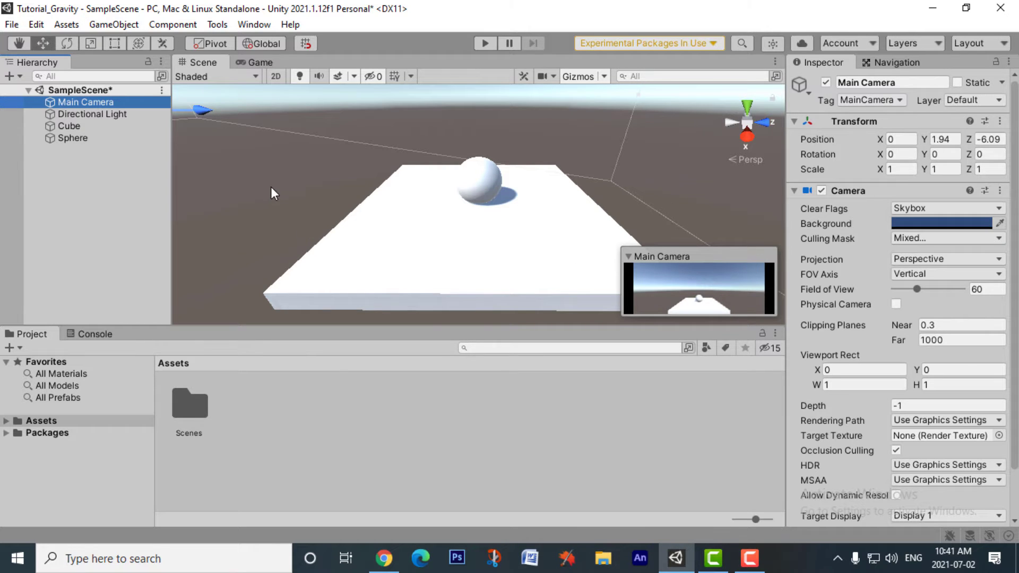
pyautogui.scroll(-5, 274, 192)
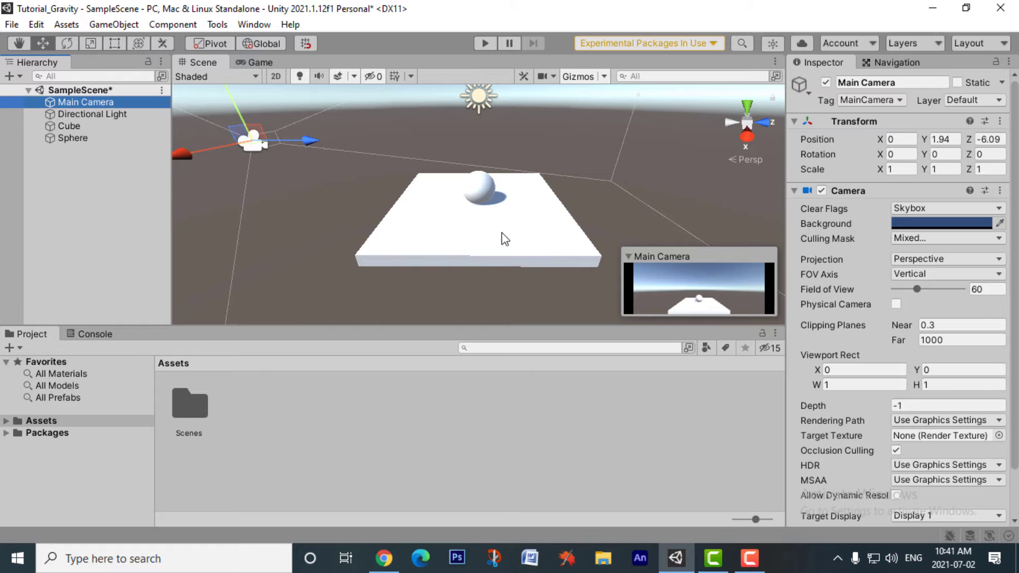
pyautogui.keyDown('alt'); pyautogui.moveTo(303, 201); pyautogui.dragTo(625, 187); pyautogui.keyUp('alt')
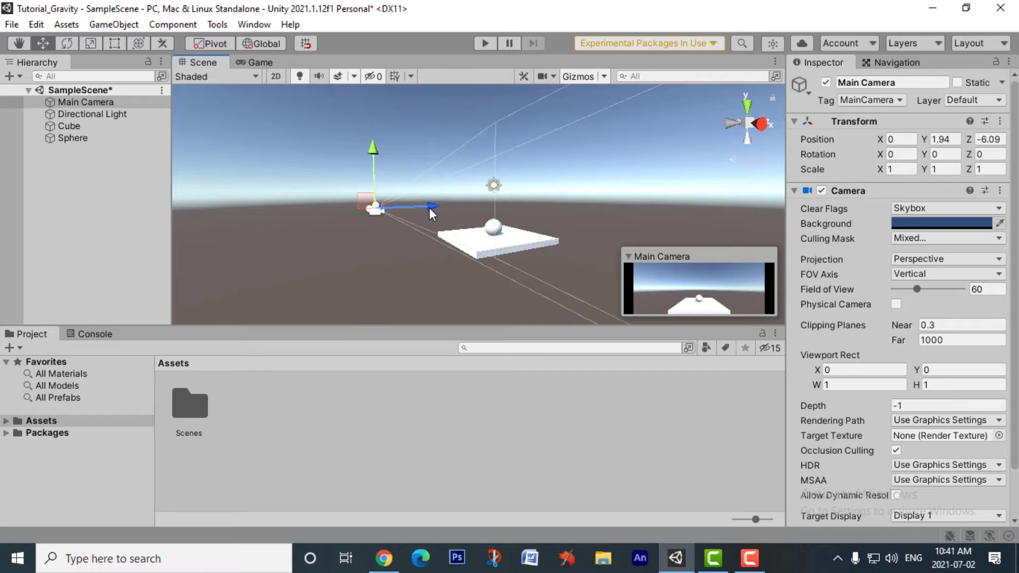
pyautogui.moveTo(429, 208); pyautogui.dragTo(480, 265)
pyautogui.hotkey('ctrl', 'z')
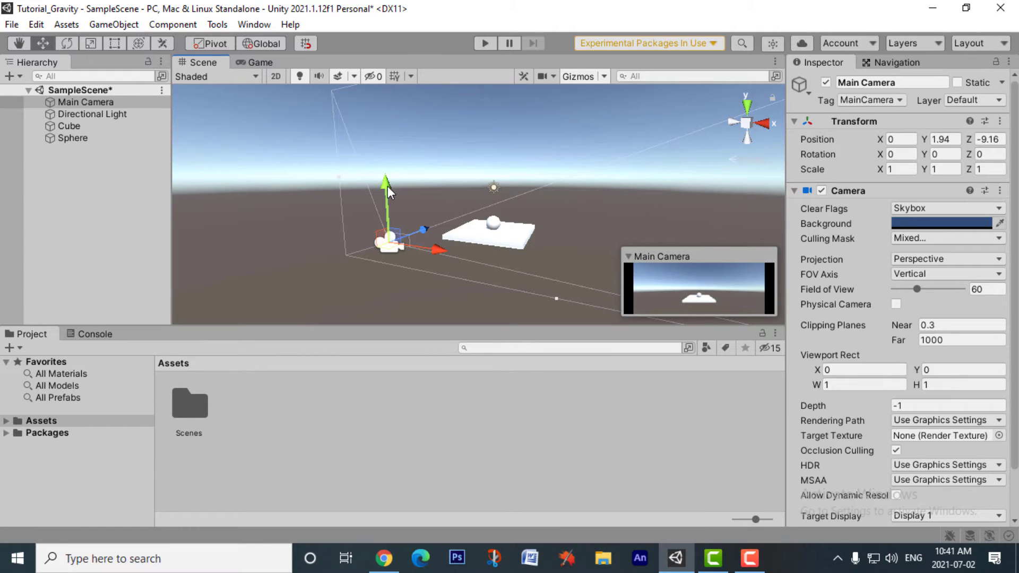
# Try raising the Main Camera along the Y axis to about 3.67, and undo the move.
pyautogui.moveTo(387, 185); pyautogui.dragTo(476, 151)
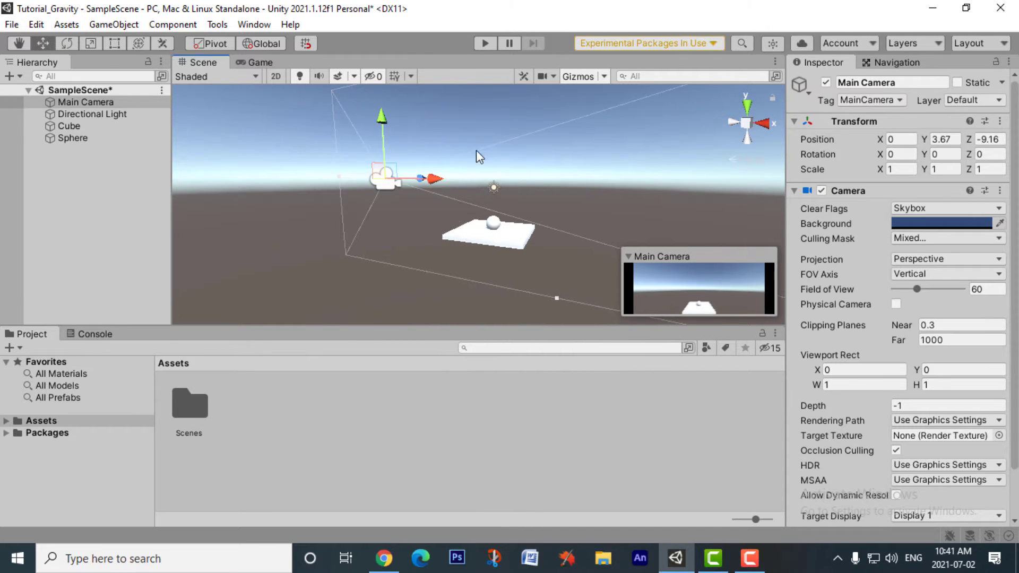
pyautogui.hotkey('ctrl', 'z')
pyautogui.keyDown('alt'); pyautogui.moveTo(525, 242); pyautogui.dragTo(508, 258); pyautogui.keyUp('alt')
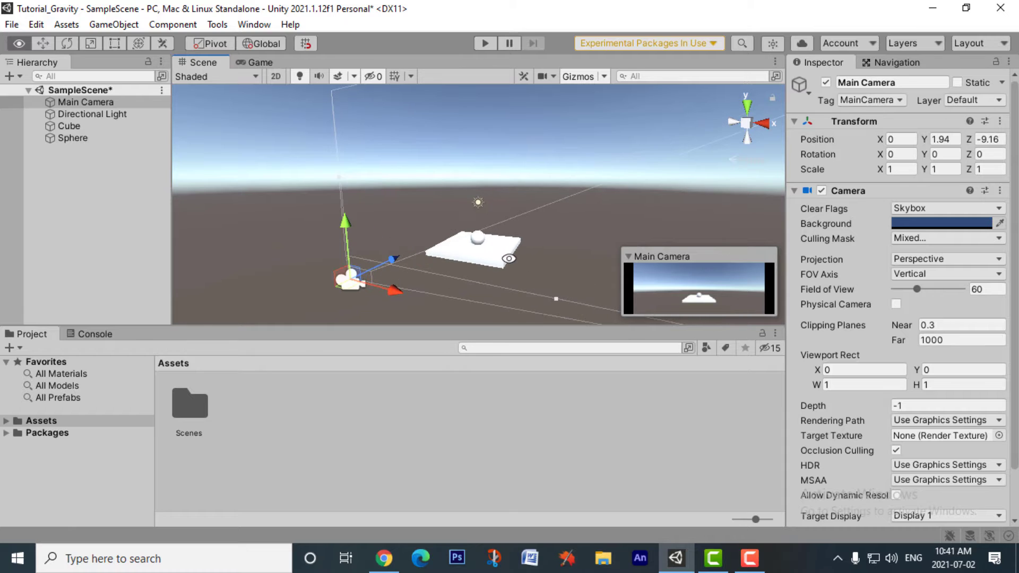
pyautogui.keyDown('alt'); pyautogui.moveTo(522, 276); pyautogui.dragTo(541, 289, button='right'); pyautogui.keyUp('alt')
pyautogui.keyDown('alt'); pyautogui.moveTo(416, 286); pyautogui.dragTo(495, 295); pyautogui.keyUp('alt')
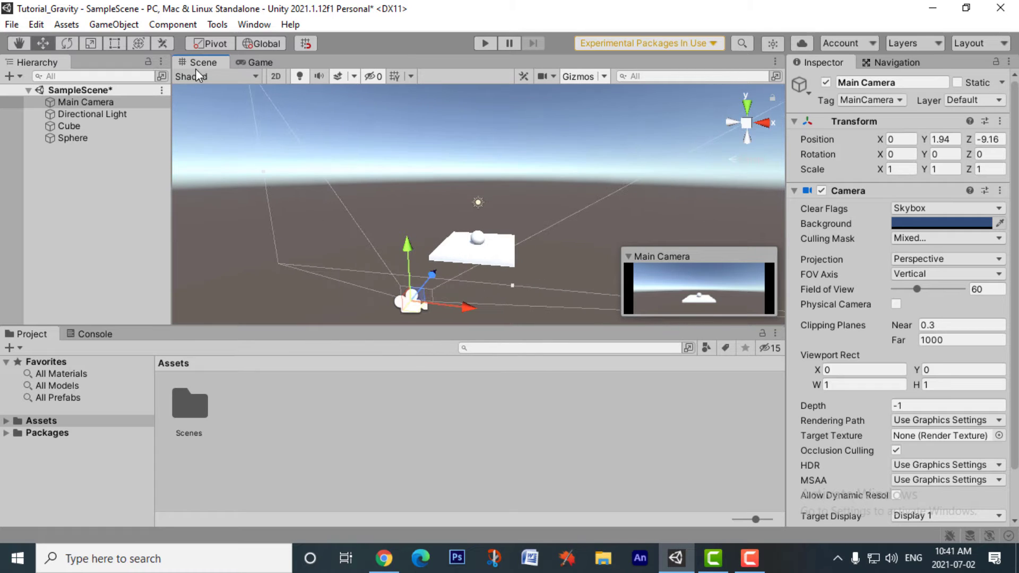
# Dock the Game view beside the Scene view and widen it so both show at about equal size.
pyautogui.click(269, 60)
pyautogui.moveTo(254, 59); pyautogui.dragTo(714, 234)
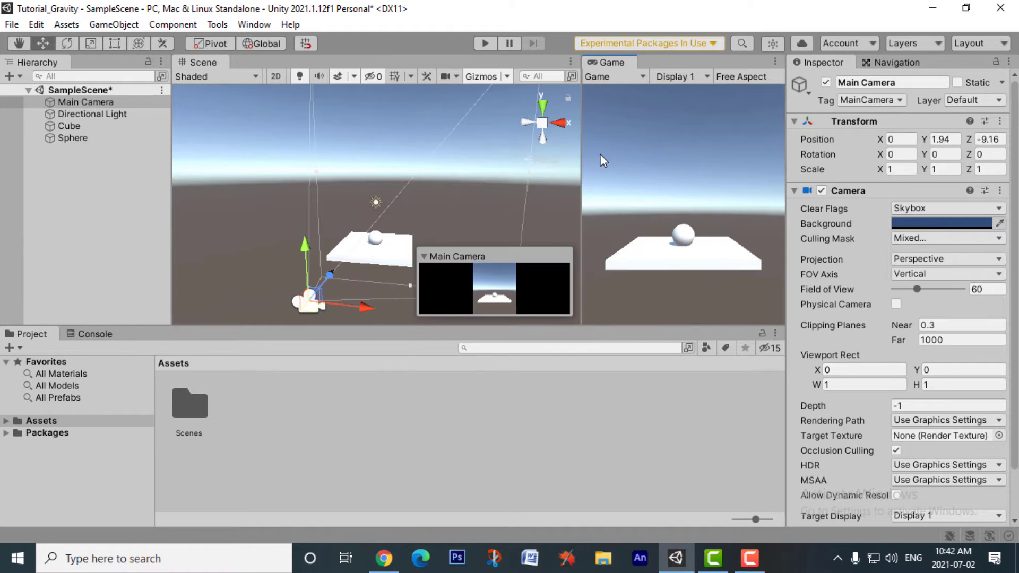
pyautogui.moveTo(582, 180); pyautogui.dragTo(473, 178)
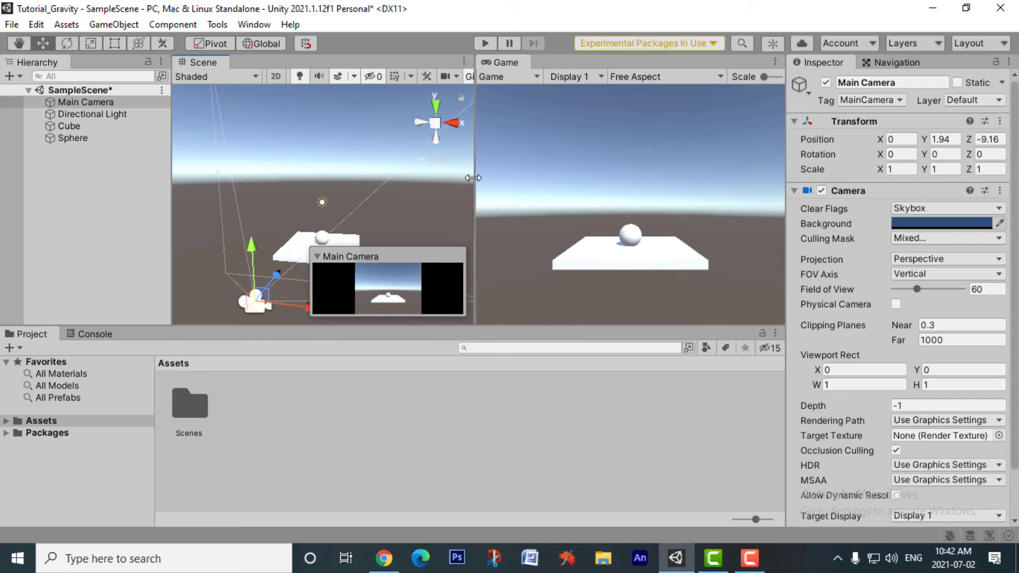
# Rotate the Directional Light to about X 132.39, Y 244.27 and Z -847.4 so its rays slant across the platform.
pyautogui.click(123, 100)
pyautogui.click(125, 114)
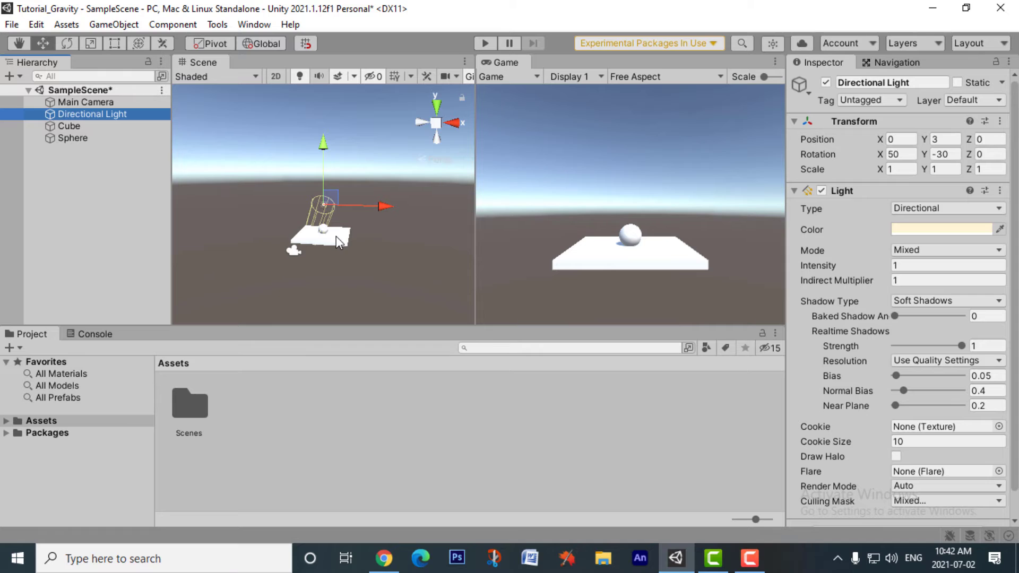
pyautogui.scroll(4, 336, 237)
pyautogui.scroll(1, 350, 251)
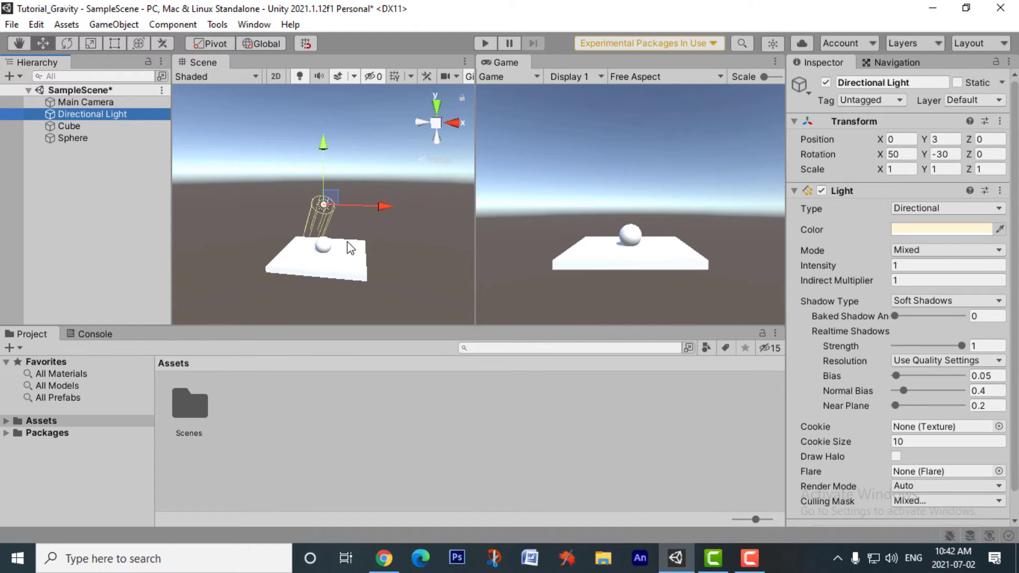
pyautogui.press('e')
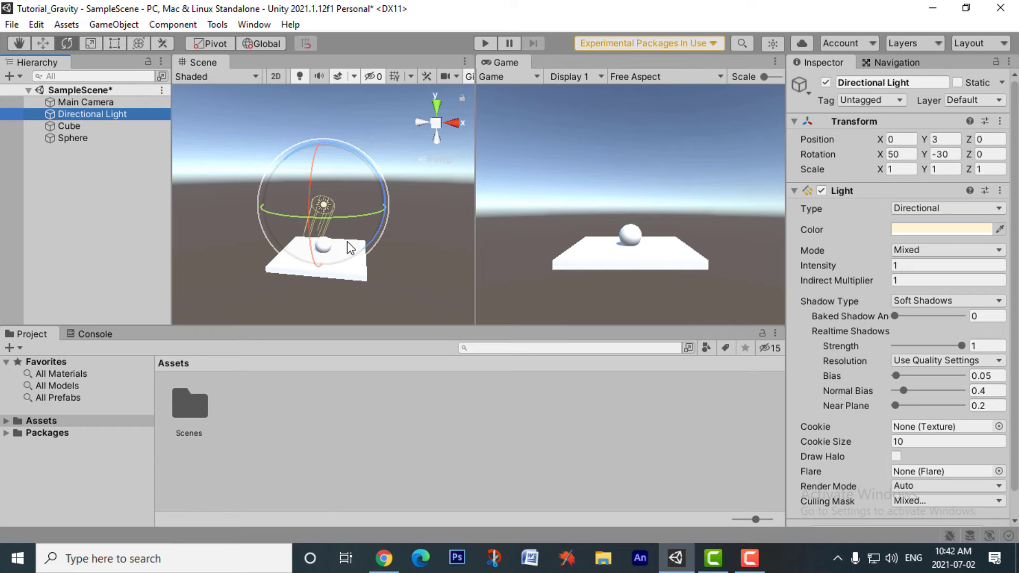
pyautogui.press('w')
pyautogui.press('e')
pyautogui.moveTo(349, 202); pyautogui.dragTo(232, 190)
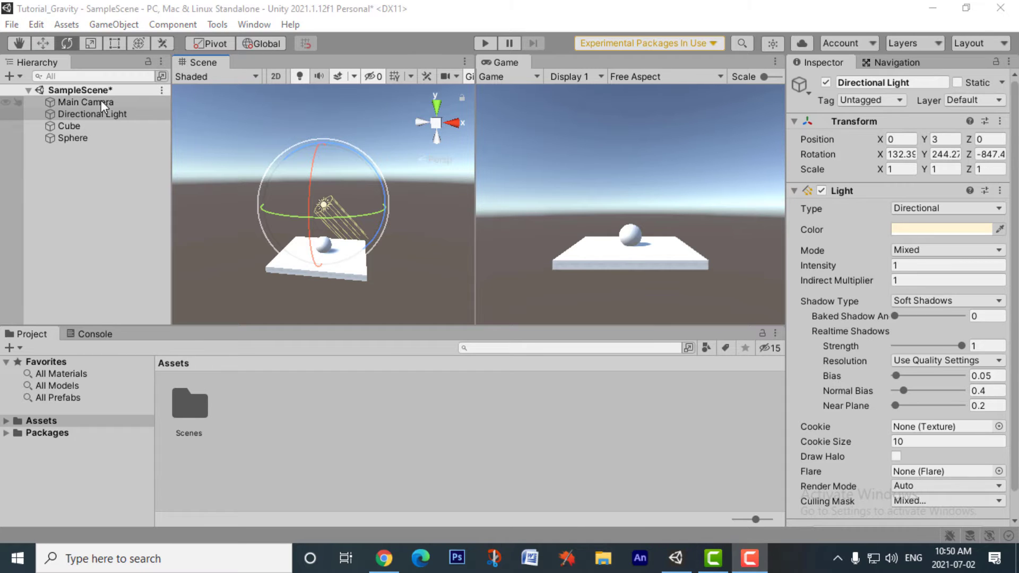
# Move the Main Camera closer to the platform, to about -6.09 on Z, and raise it to about 2.09 on Y.
pyautogui.click(101, 102)
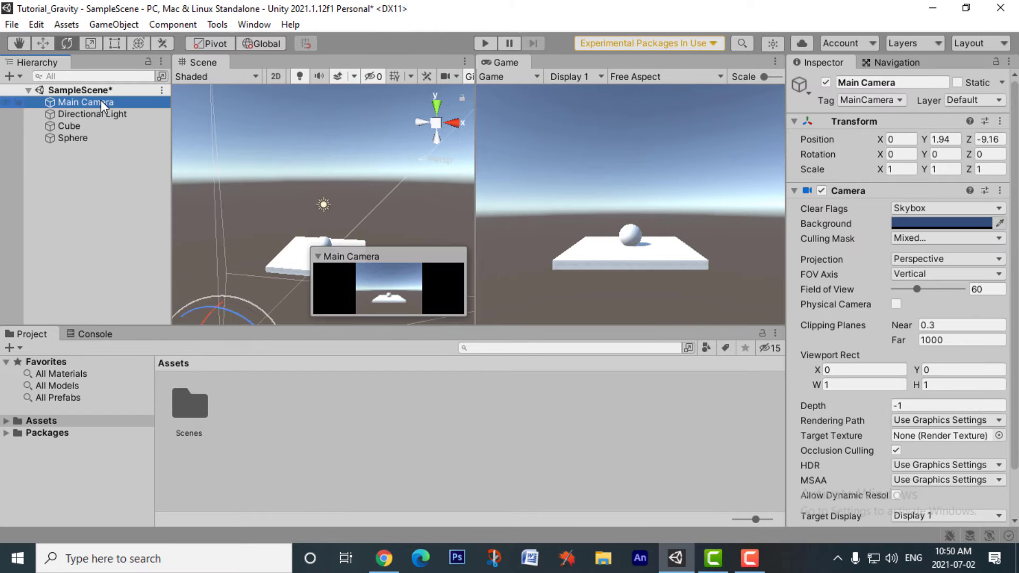
pyautogui.press('w')
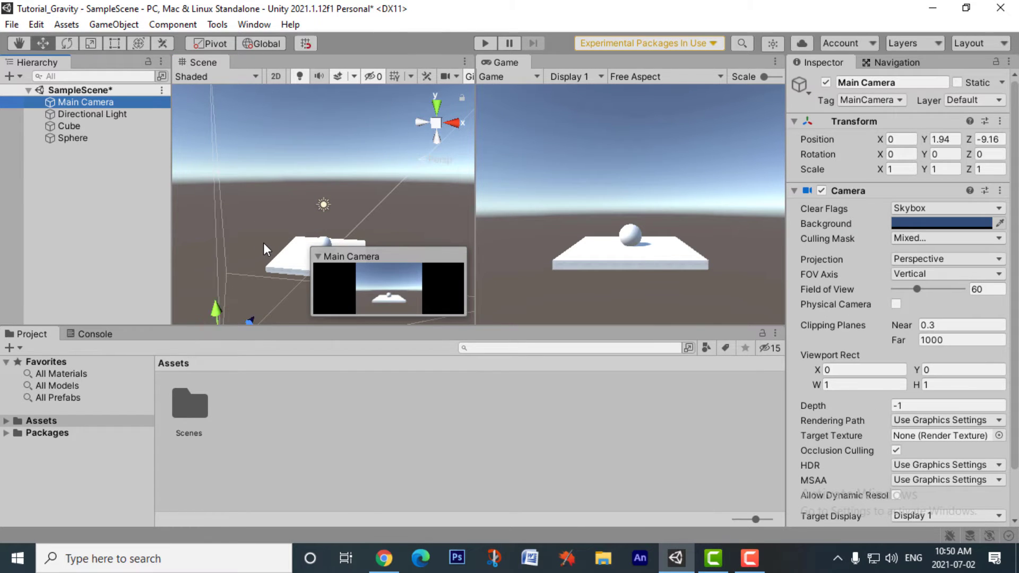
pyautogui.moveTo(248, 320); pyautogui.dragTo(311, 257)
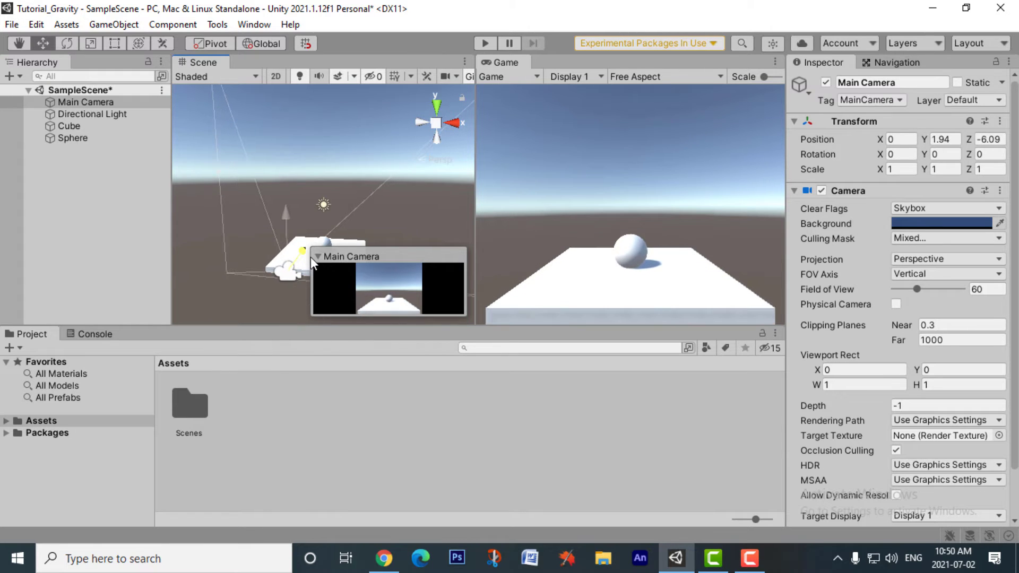
pyautogui.moveTo(281, 211)
pyautogui.mouseDown()
pyautogui.moveTo(286, 189)
pyautogui.moveTo(288, 206)
pyautogui.mouseUp()
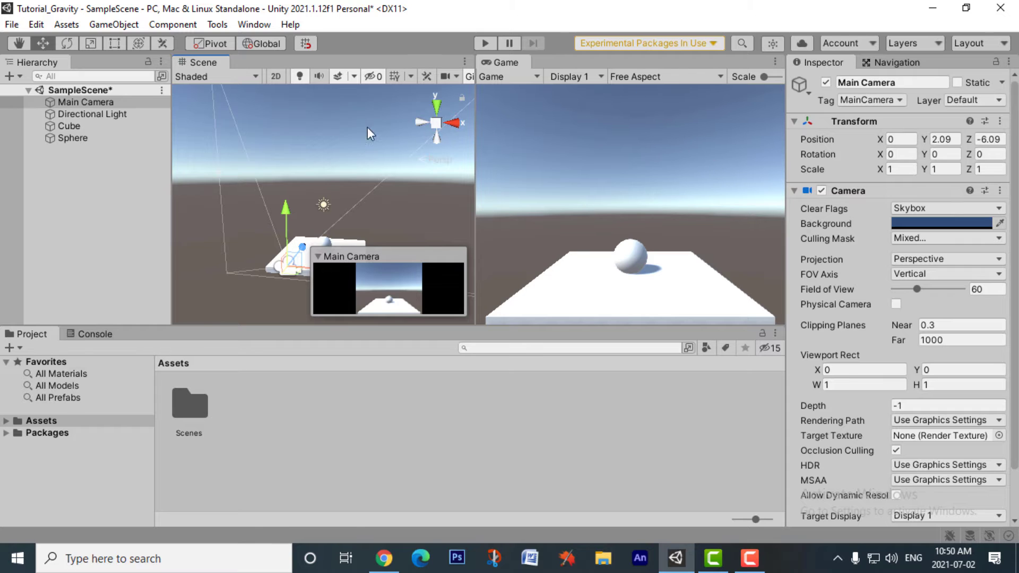
pyautogui.keyDown('alt'); pyautogui.moveTo(252, 191); pyautogui.dragTo(428, 222); pyautogui.keyUp('alt')
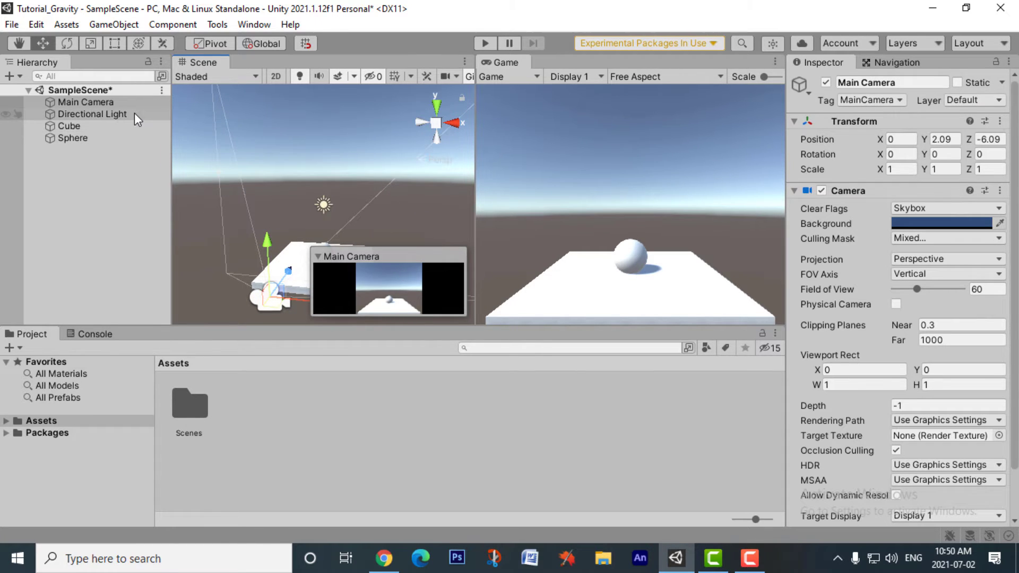
# Frame the sphere in the Scene view and examine it close up from a raised angle above the platform.
pyautogui.doubleClick(86, 137)
pyautogui.keyDown('alt'); pyautogui.moveTo(240, 182); pyautogui.dragTo(400, 284, button='right'); pyautogui.keyUp('alt')
pyautogui.keyDown('alt'); pyautogui.moveTo(390, 231); pyautogui.dragTo(394, 195, button='middle'); pyautogui.keyUp('alt')
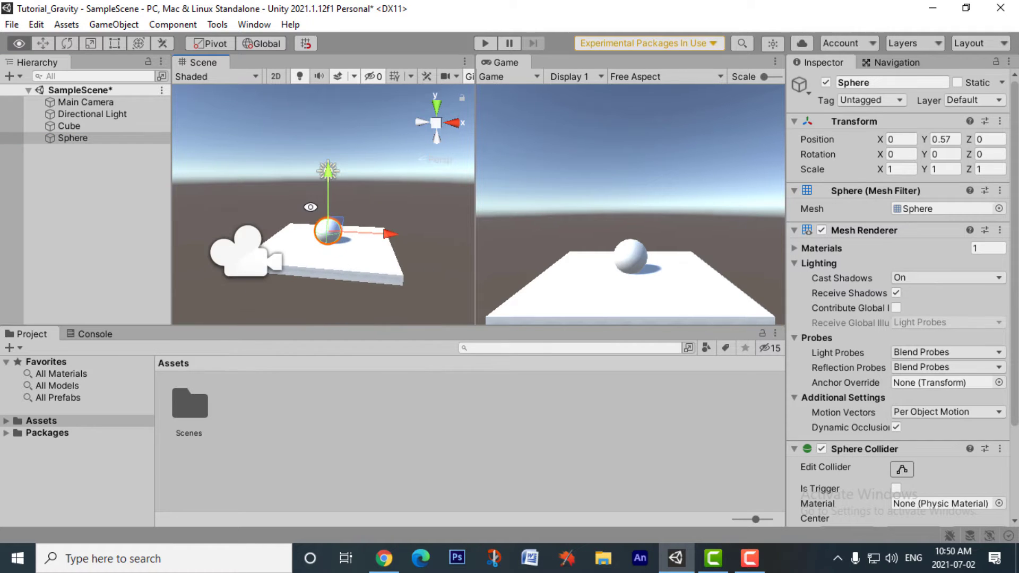
pyautogui.keyDown('alt'); pyautogui.moveTo(310, 207); pyautogui.dragTo(512, 298); pyautogui.keyUp('alt')
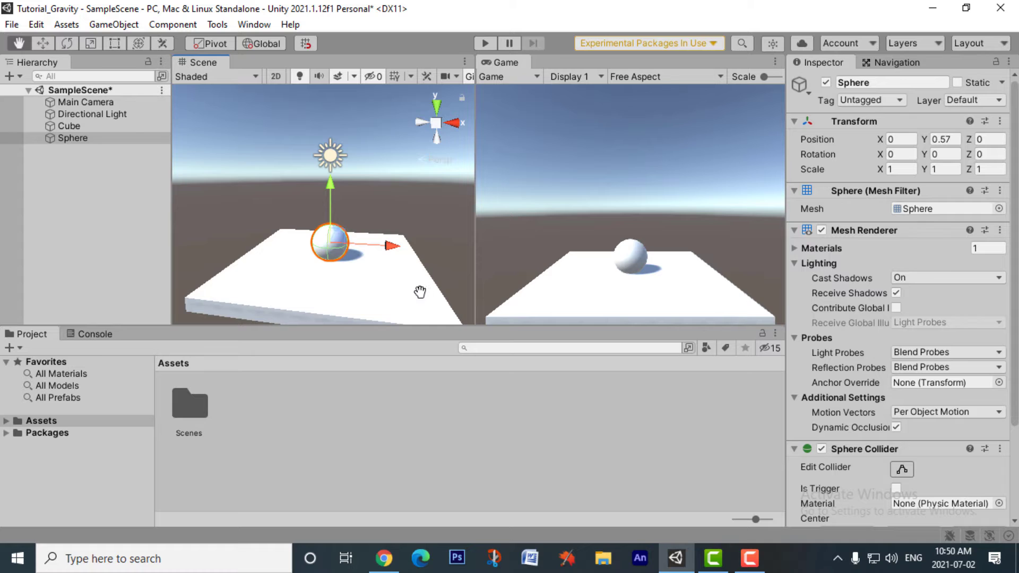
pyautogui.keyDown('alt'); pyautogui.moveTo(419, 292); pyautogui.dragTo(412, 270, button='middle'); pyautogui.keyUp('alt')
pyautogui.keyDown('alt'); pyautogui.moveTo(284, 222); pyautogui.dragTo(429, 309, button='right'); pyautogui.keyUp('alt')
pyautogui.keyDown('alt'); pyautogui.moveTo(397, 271); pyautogui.dragTo(381, 311); pyautogui.keyUp('alt')
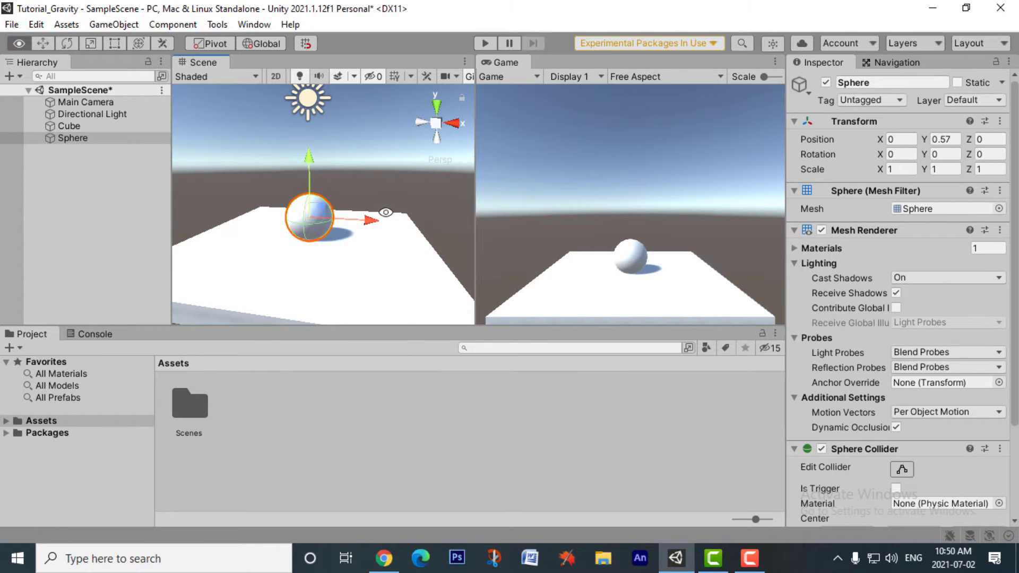
pyautogui.keyDown('alt'); pyautogui.moveTo(386, 212); pyautogui.dragTo(387, 278); pyautogui.keyUp('alt')
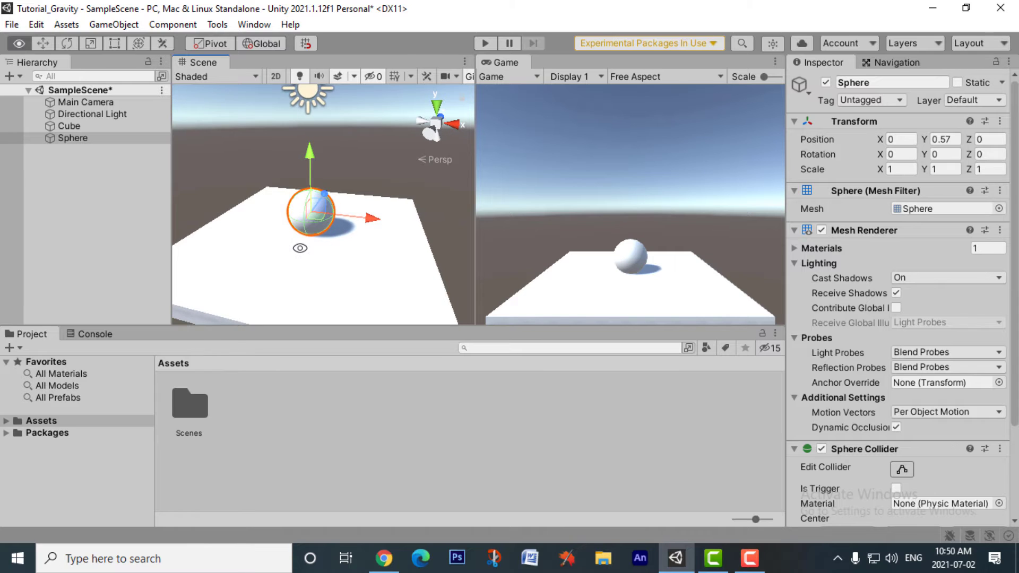
pyautogui.keyDown('alt'); pyautogui.moveTo(300, 248); pyautogui.dragTo(364, 287, button='right'); pyautogui.keyUp('alt')
pyautogui.keyDown('alt'); pyautogui.moveTo(365, 286); pyautogui.dragTo(346, 278); pyautogui.keyUp('alt')
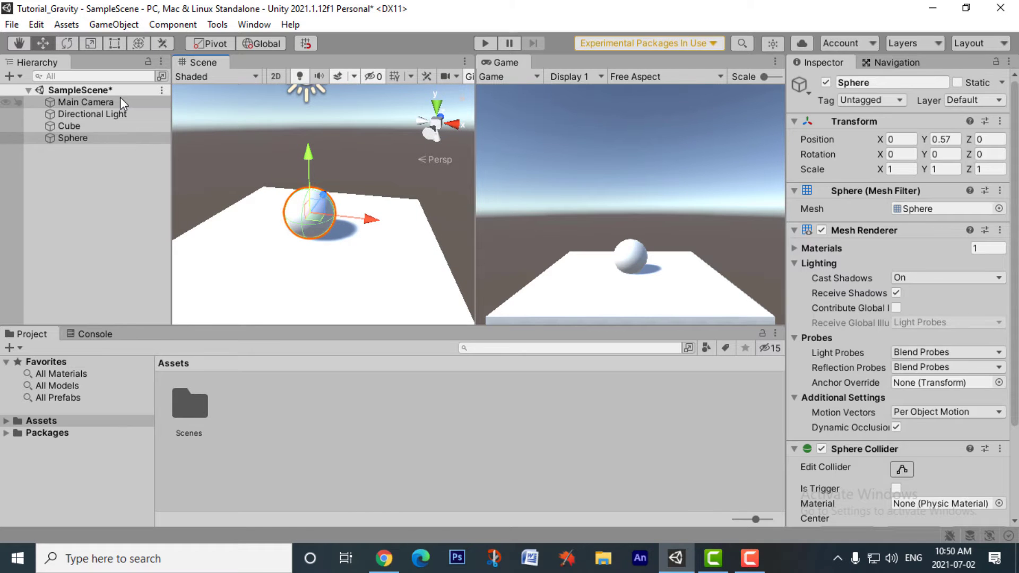
# Align the Main Camera with the current Scene view, and undo the alignment.
pyautogui.click(106, 102)
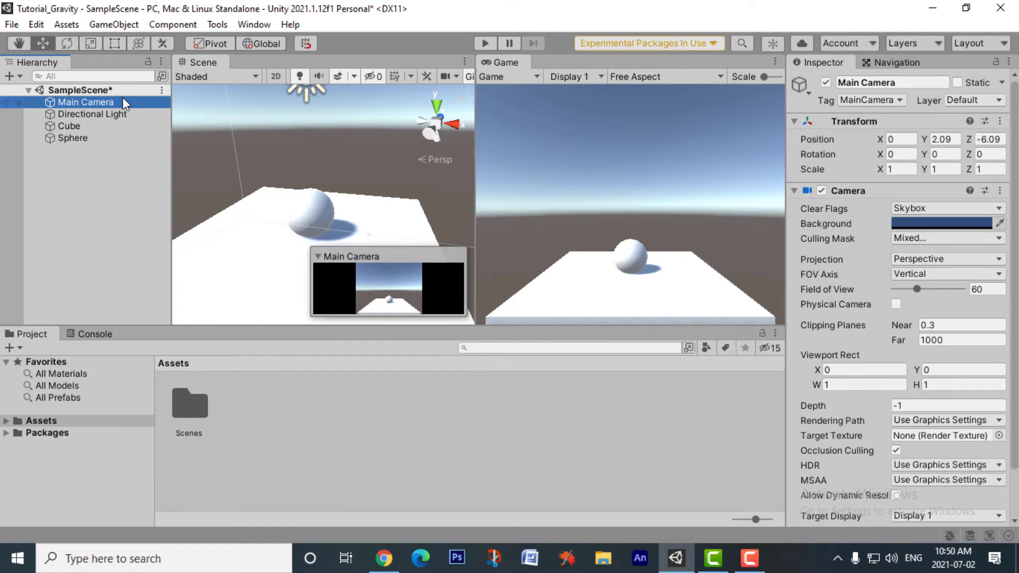
pyautogui.click(111, 24)
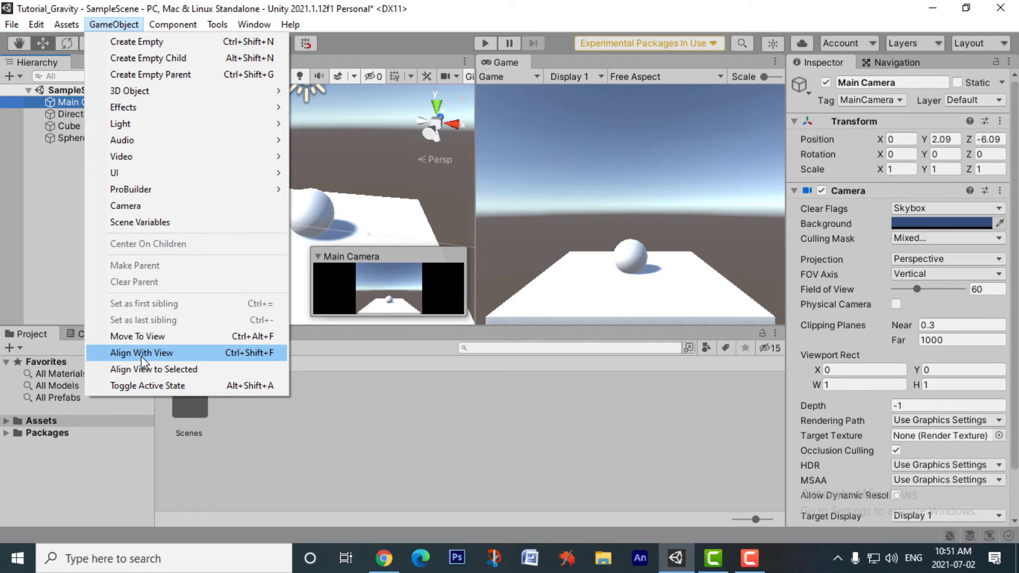
pyautogui.click(141, 353)
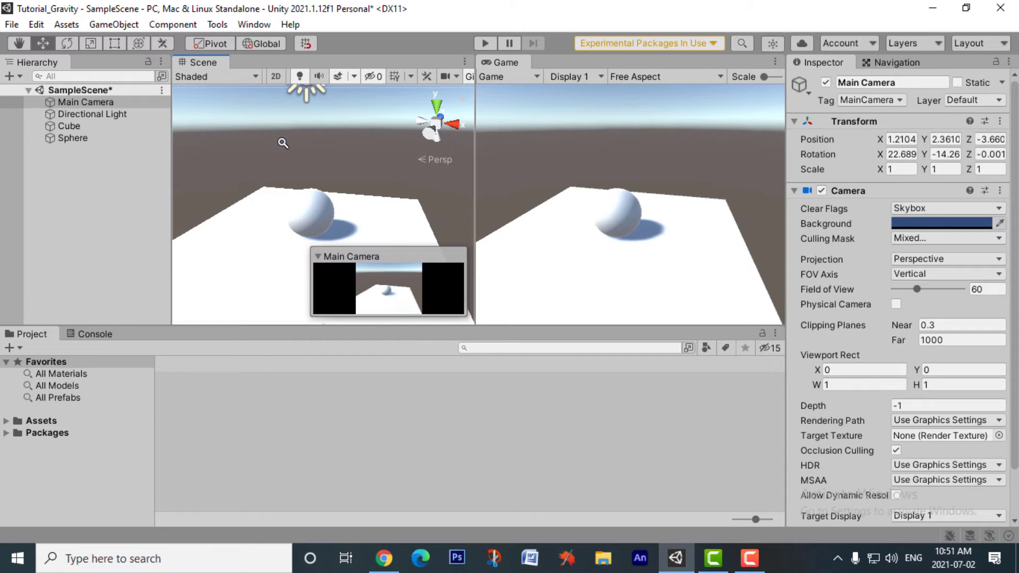
pyautogui.hotkey('ctrl', 'z')
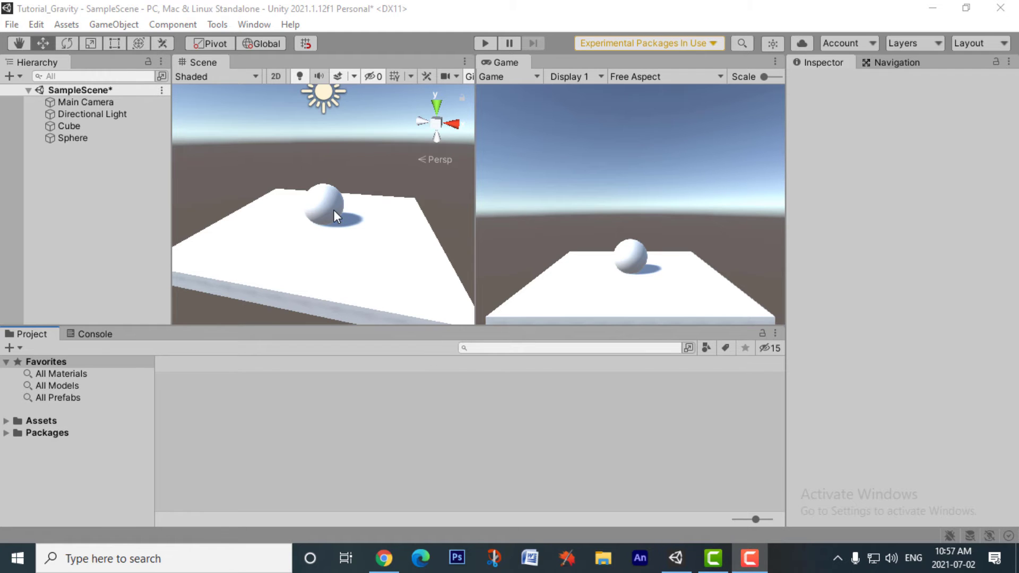
# Add a Rigidbody component to the sphere.
pyautogui.click(334, 209)
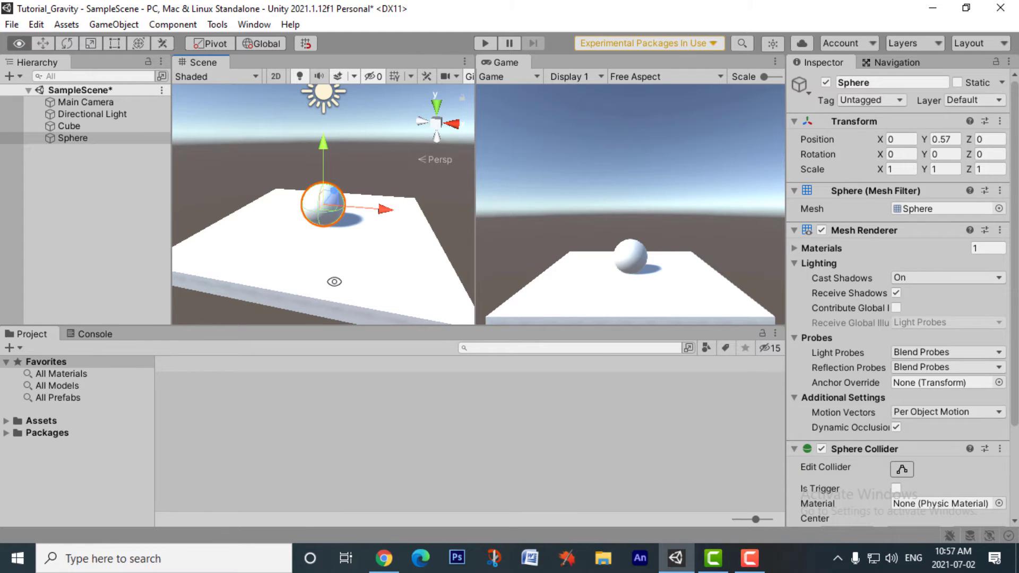
pyautogui.keyDown('alt'); pyautogui.moveTo(334, 278); pyautogui.dragTo(351, 281, button='right'); pyautogui.keyUp('alt')
pyautogui.keyDown('alt'); pyautogui.moveTo(351, 281); pyautogui.dragTo(373, 279); pyautogui.keyUp('alt')
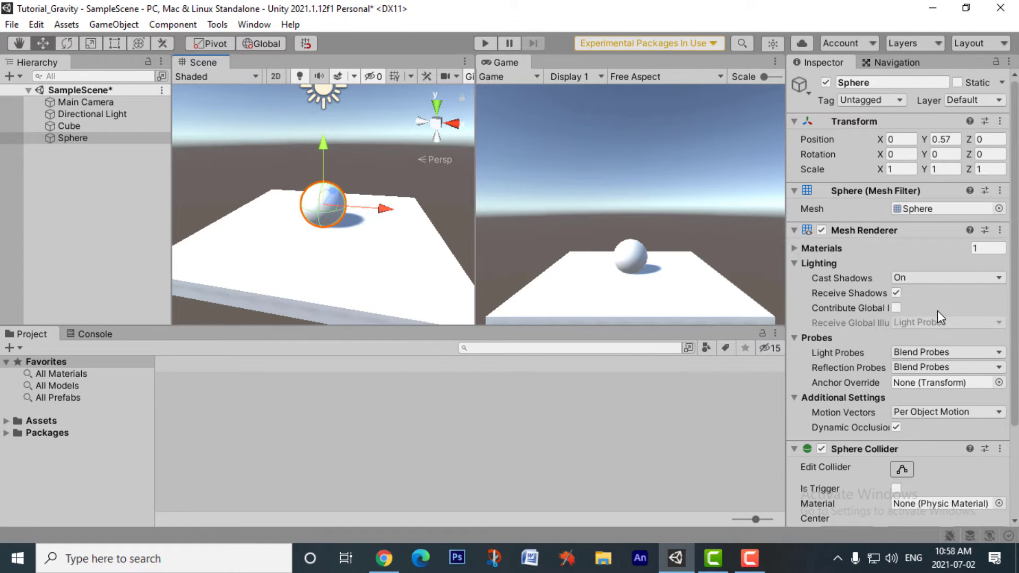
pyautogui.scroll(-3, 938, 311)
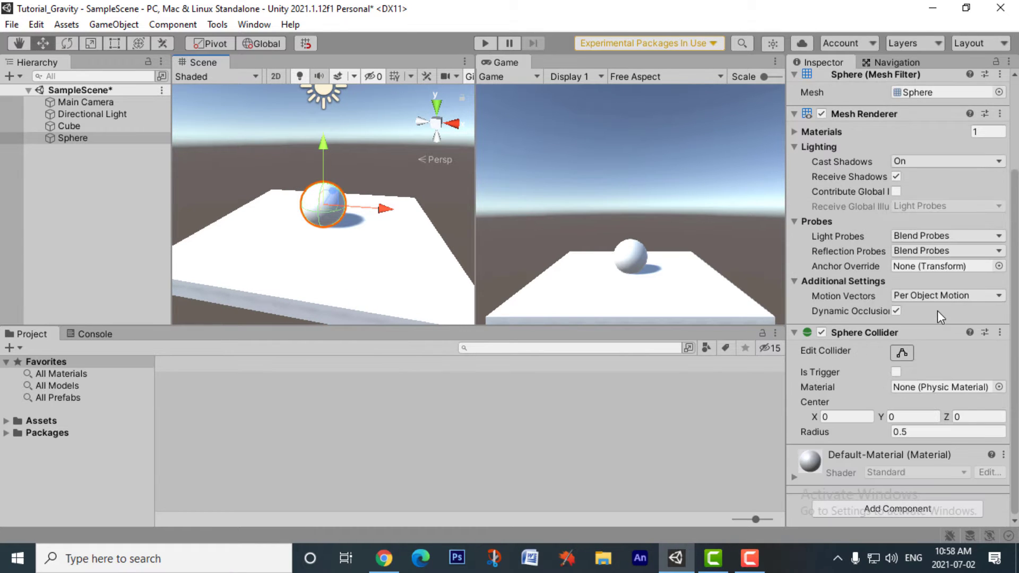
pyautogui.click(891, 509)
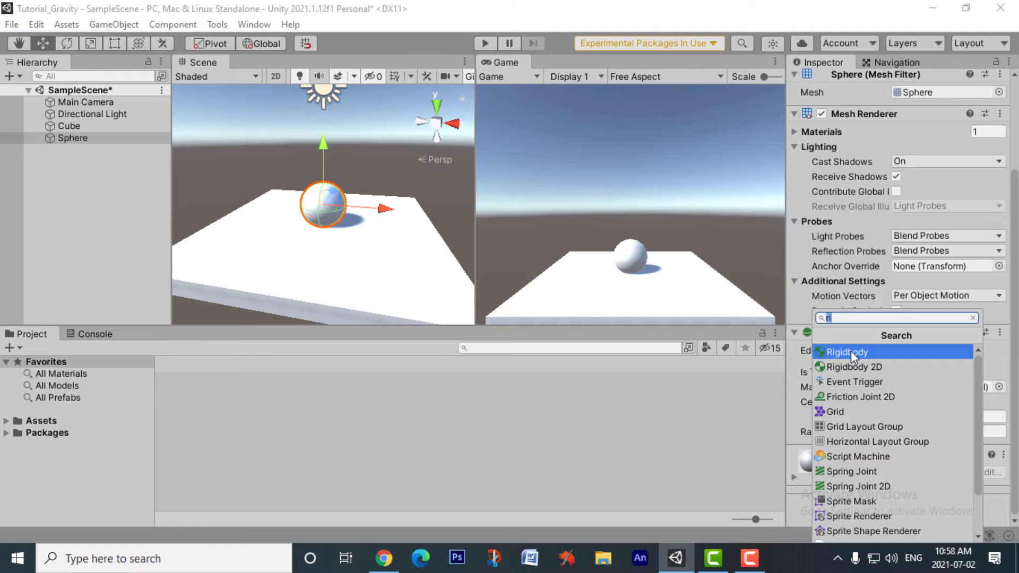
pyautogui.click(881, 351)
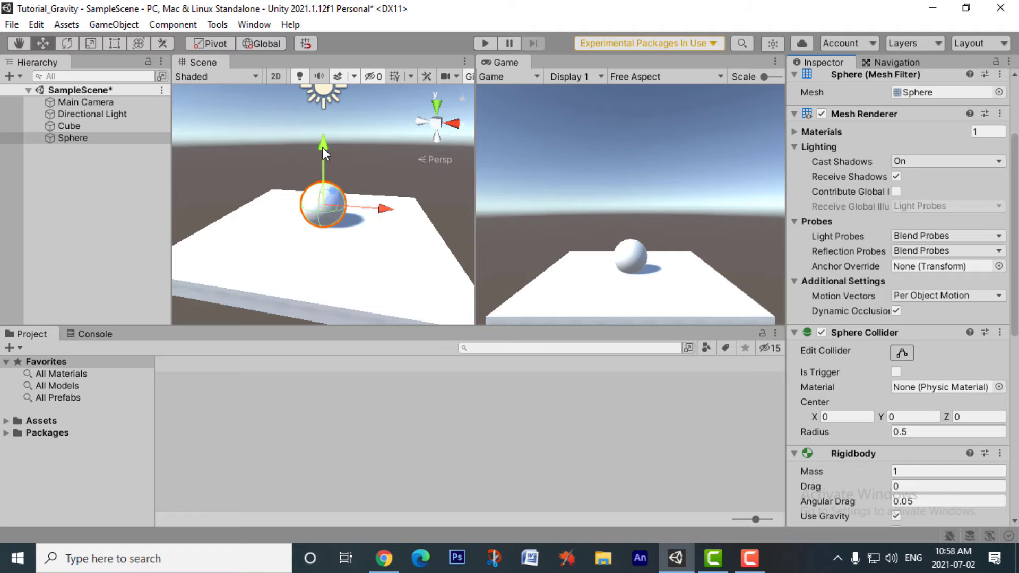
# Raise the sphere high above the platform along the Y axis and run the scene to test its fall.
pyautogui.moveTo(323, 147); pyautogui.dragTo(329, 53)
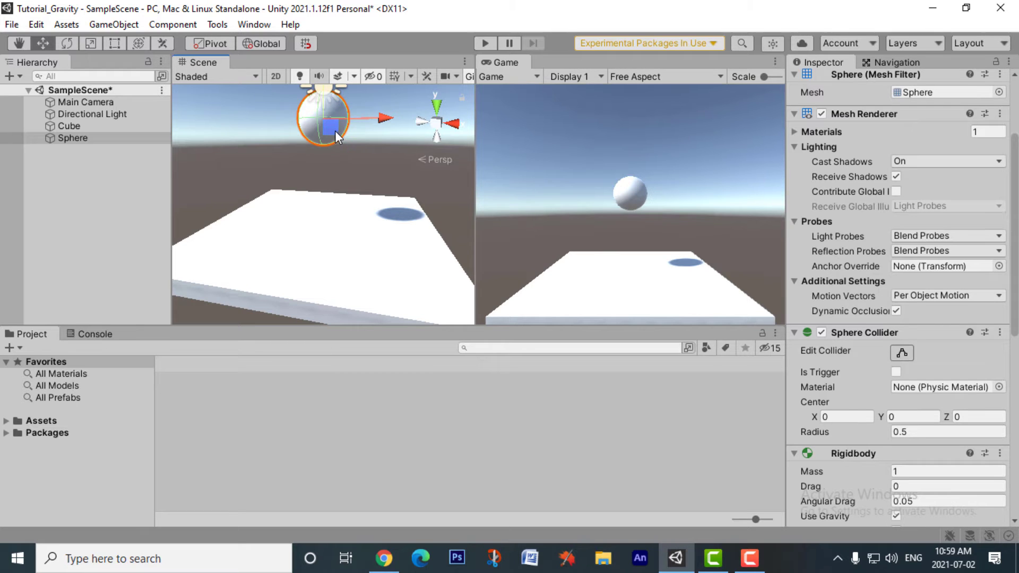
pyautogui.click(484, 43)
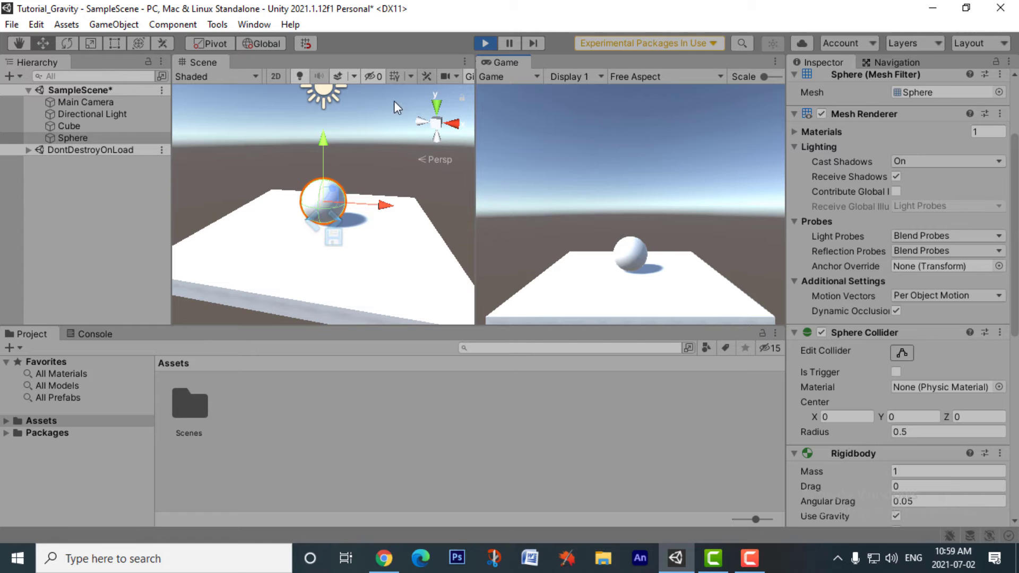
# Lift the sphere above the platform twice in play mode to test how it falls, and stop the run.
pyautogui.moveTo(324, 140); pyautogui.dragTo(333, 84)
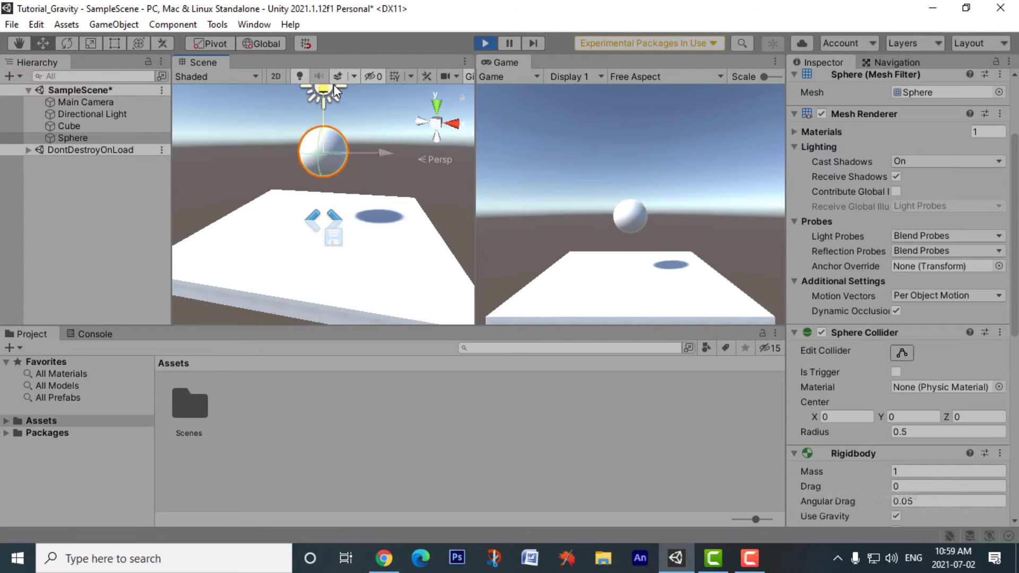
pyautogui.click(326, 142)
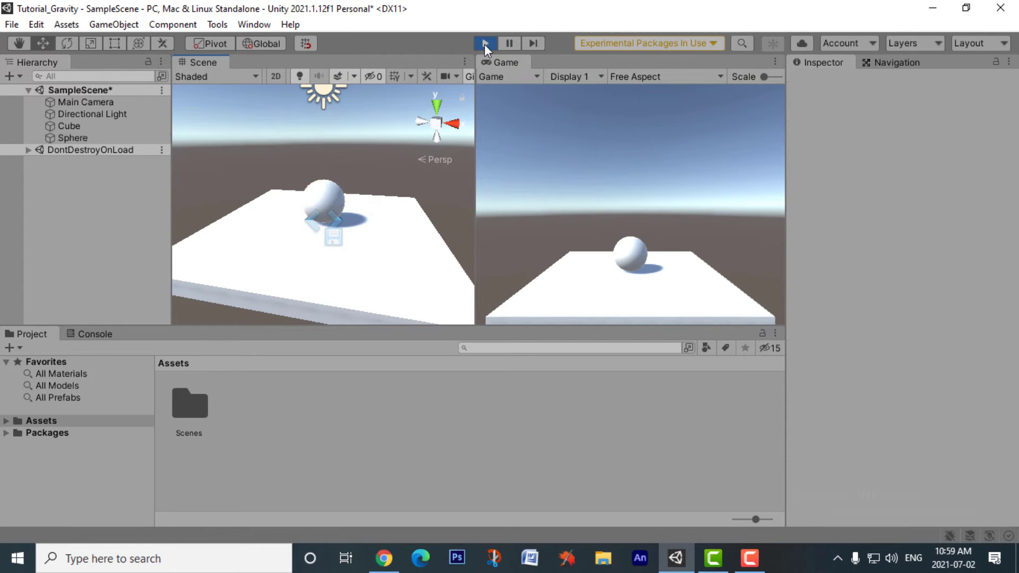
pyautogui.click(327, 198)
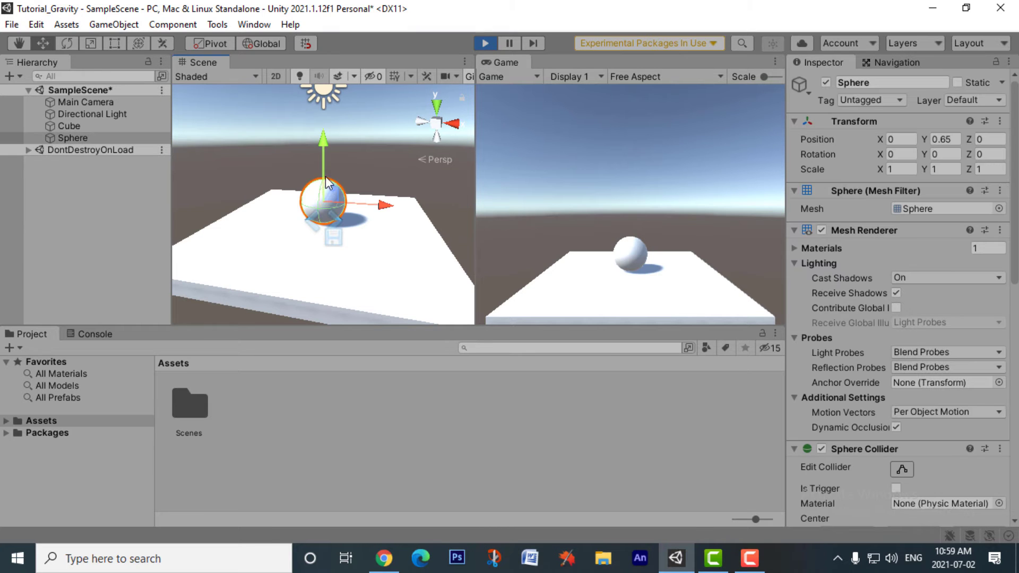
pyautogui.moveTo(324, 143); pyautogui.dragTo(317, 93)
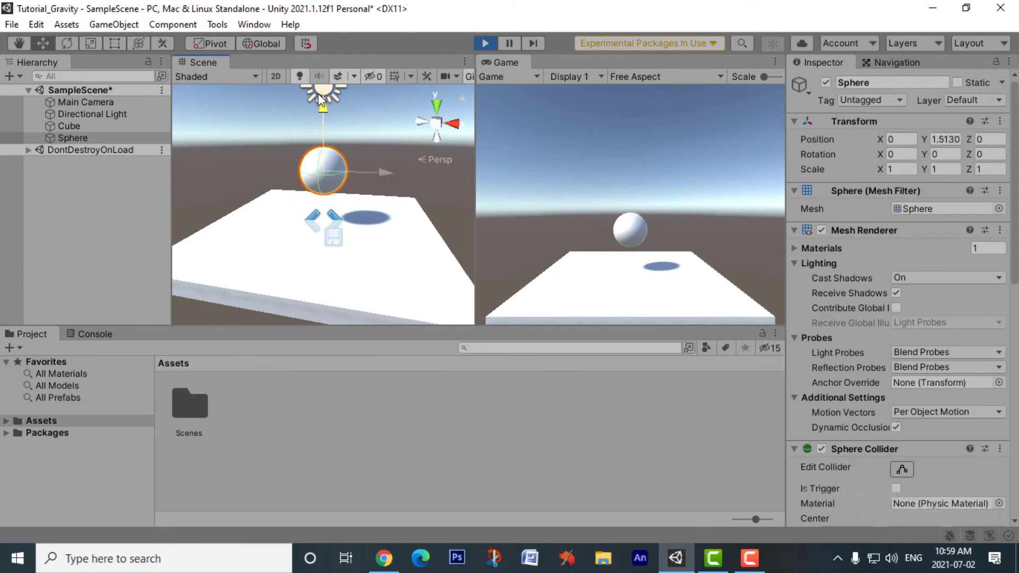
pyautogui.click(485, 42)
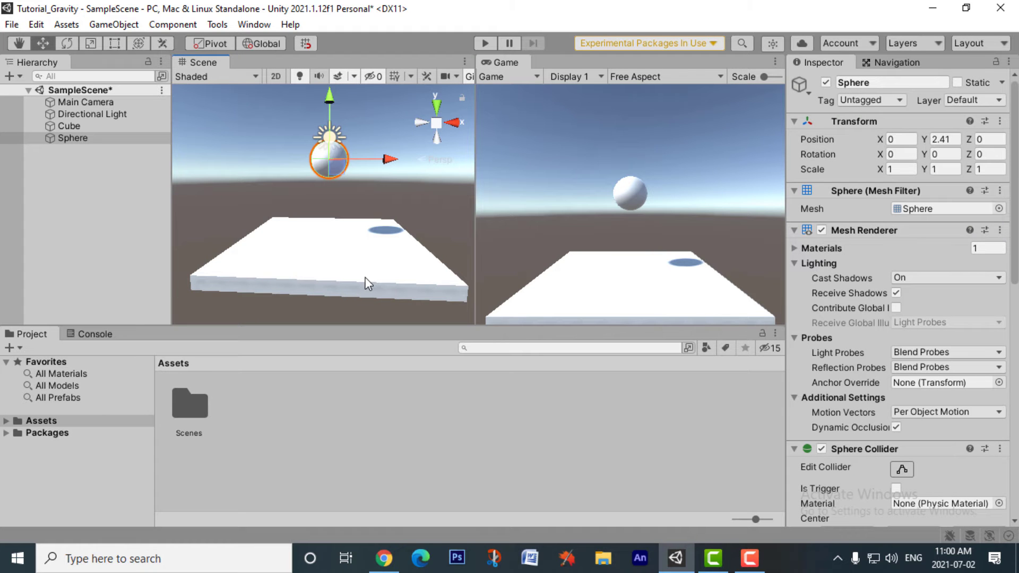
# Add a Rigidbody component to the cube platform and run the scene briefly to test its behaviour.
pyautogui.doubleClick(127, 128)
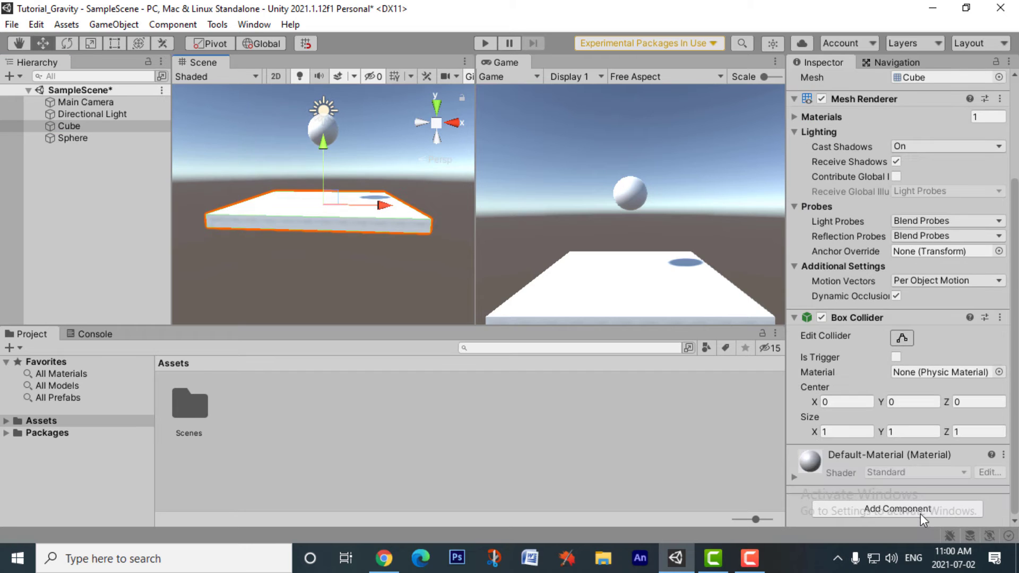
pyautogui.click(920, 511)
pyautogui.write('ri')
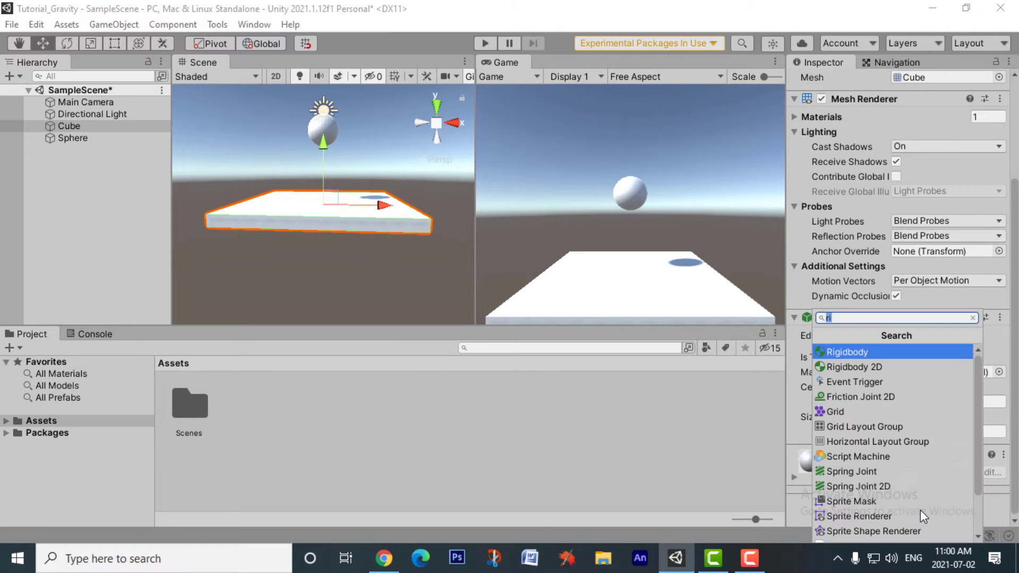
pyautogui.click(919, 353)
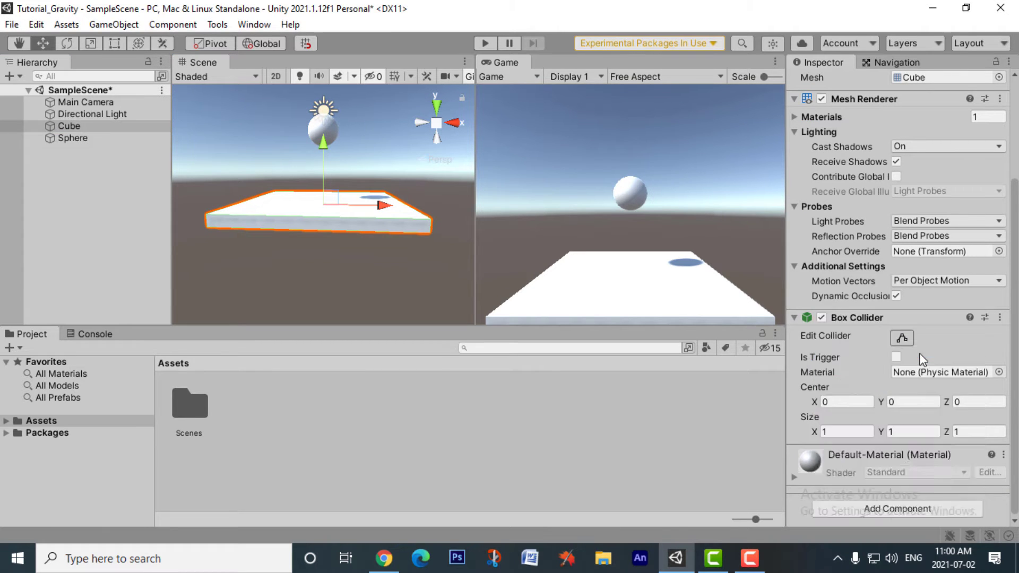
pyautogui.click(484, 43)
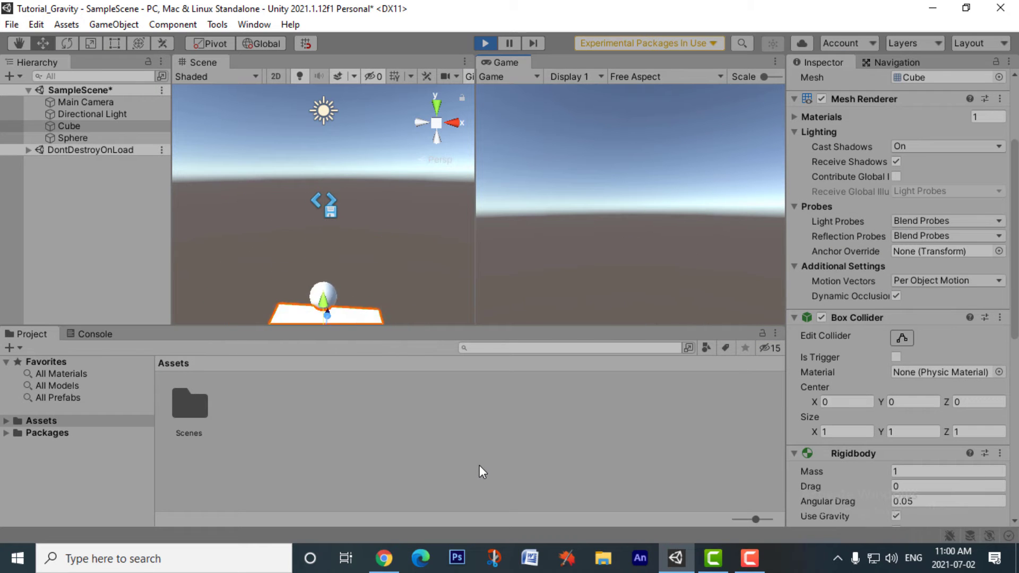
pyautogui.click(484, 41)
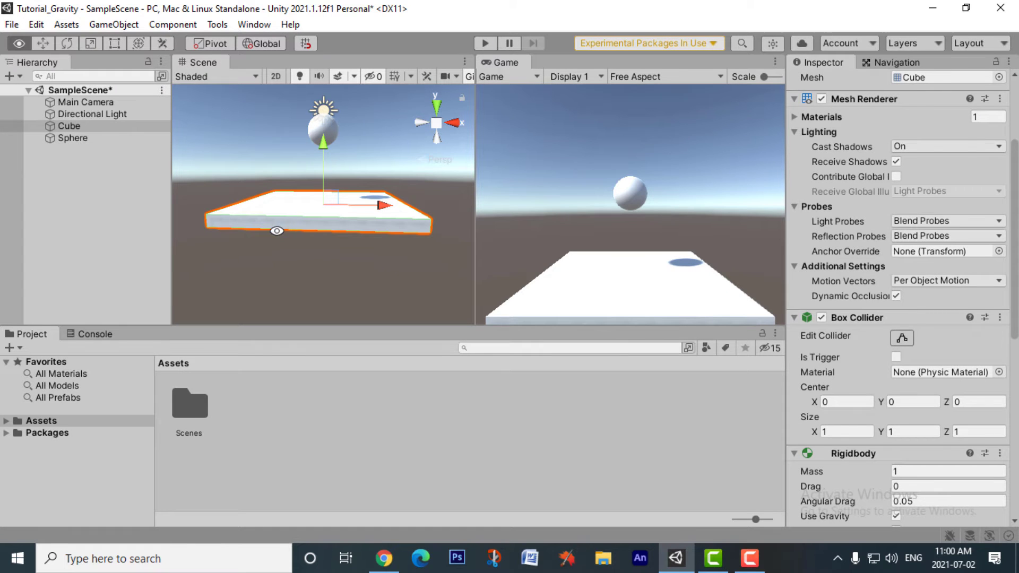
# Disable Use Gravity and enable Is Kinematic on the cube's Rigidbody.
pyautogui.keyDown('alt'); pyautogui.moveTo(305, 253); pyautogui.dragTo(313, 275); pyautogui.keyUp('alt')
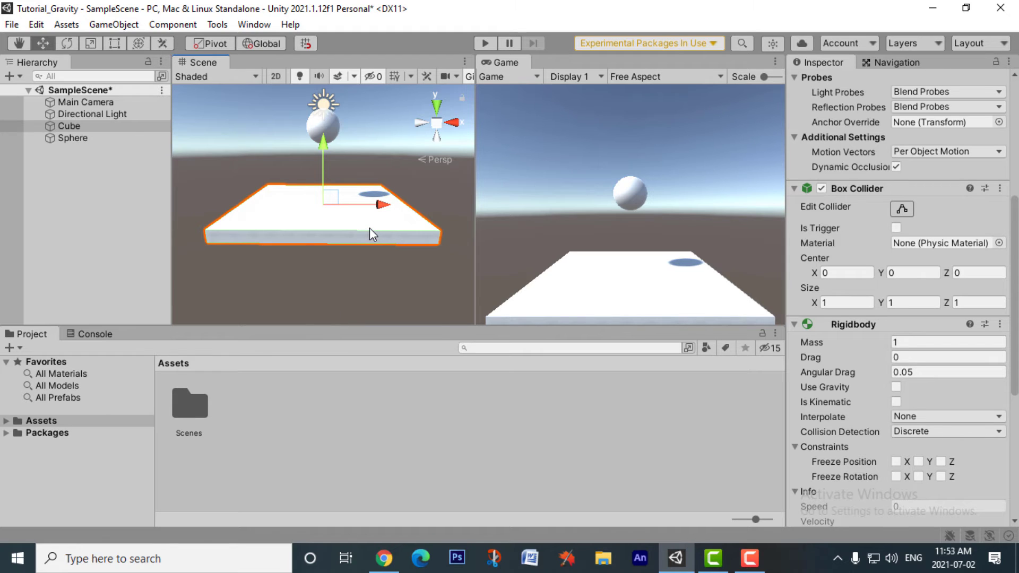
pyautogui.click(897, 401)
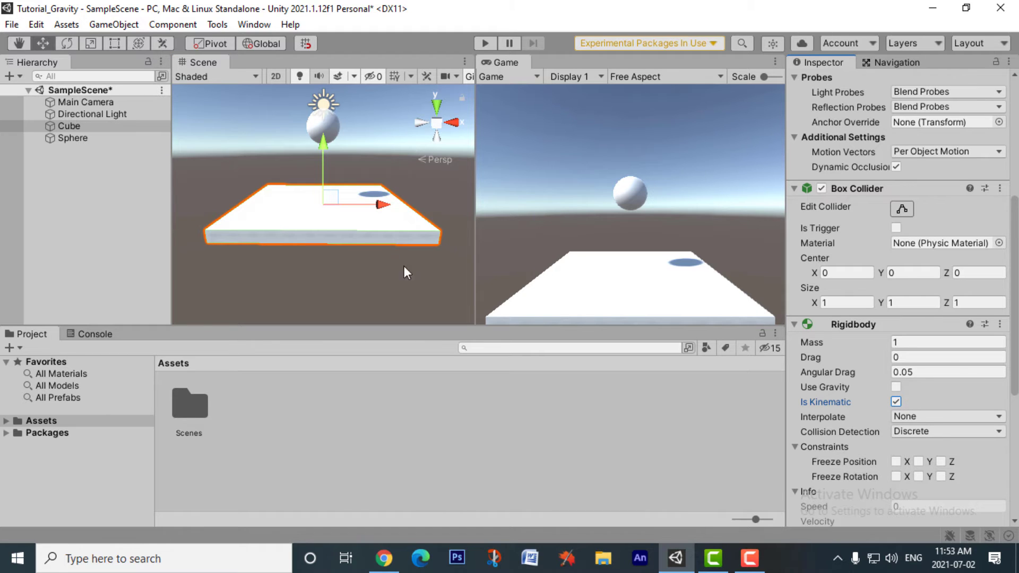
# Run the scene to test the sphere's fall onto the kinematic platform, and stop the run.
pyautogui.keyDown('alt'); pyautogui.moveTo(405, 267); pyautogui.dragTo(409, 272, button='right'); pyautogui.keyUp('alt')
pyautogui.keyDown('alt'); pyautogui.moveTo(412, 263); pyautogui.dragTo(409, 278, button='middle'); pyautogui.keyUp('alt')
pyautogui.keyDown('alt'); pyautogui.moveTo(299, 202); pyautogui.dragTo(379, 238, button='right'); pyautogui.keyUp('alt')
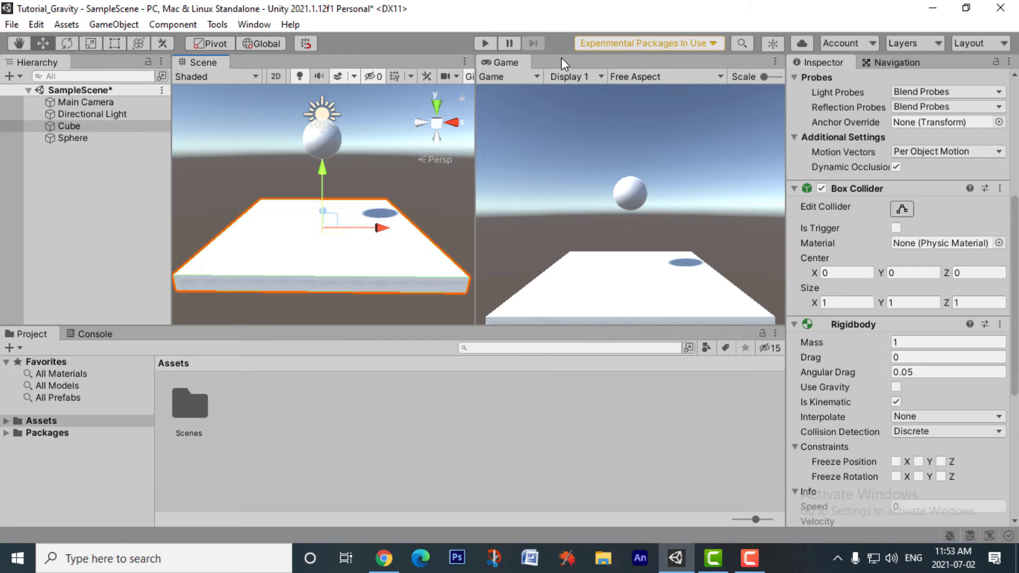
pyautogui.click(485, 43)
pyautogui.press('e')
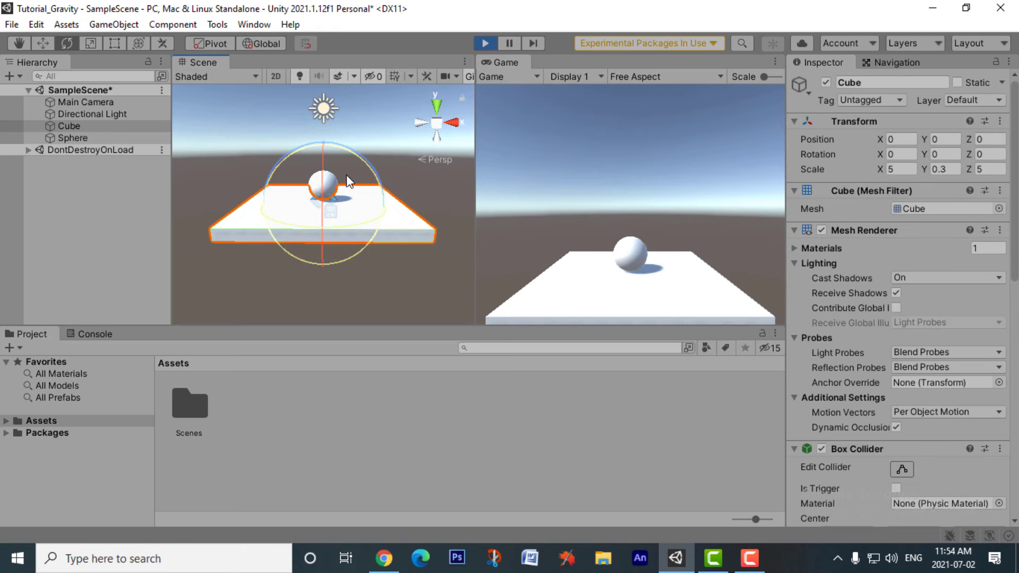
pyautogui.moveTo(345, 181)
pyautogui.mouseDown()
pyautogui.moveTo(348, 151)
pyautogui.moveTo(351, 193)
pyautogui.moveTo(341, 171)
pyautogui.mouseUp()
pyautogui.click(484, 44)
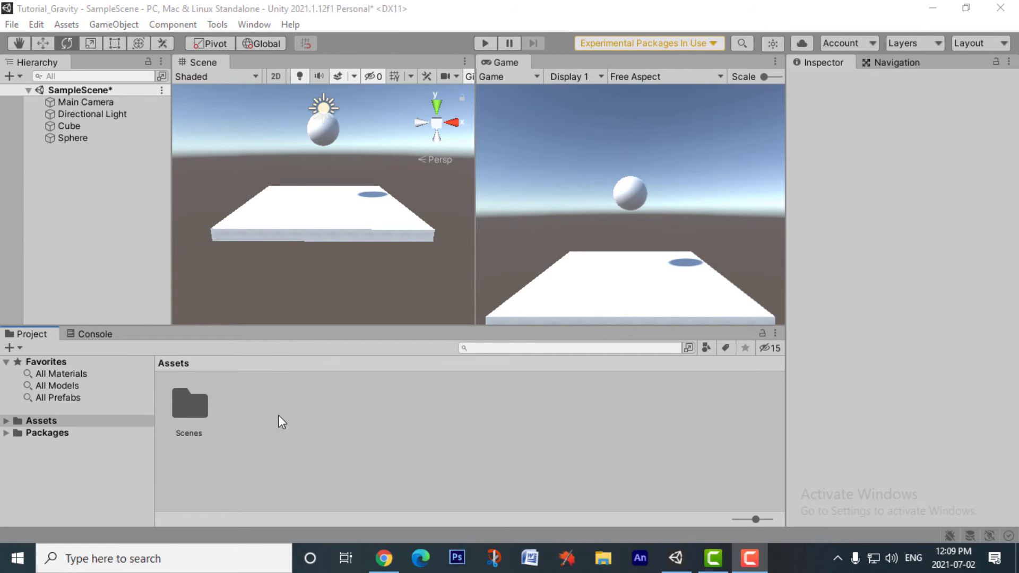
# Create a Physic Material in the Assets folder and name it Bounce.
pyautogui.rightClick(278, 409)
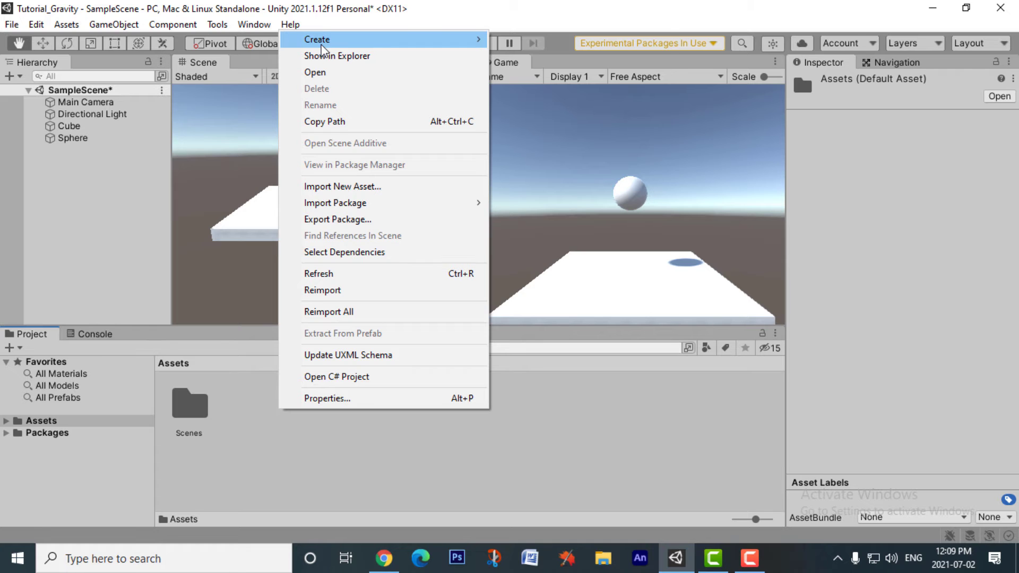
pyautogui.moveTo(322, 48)
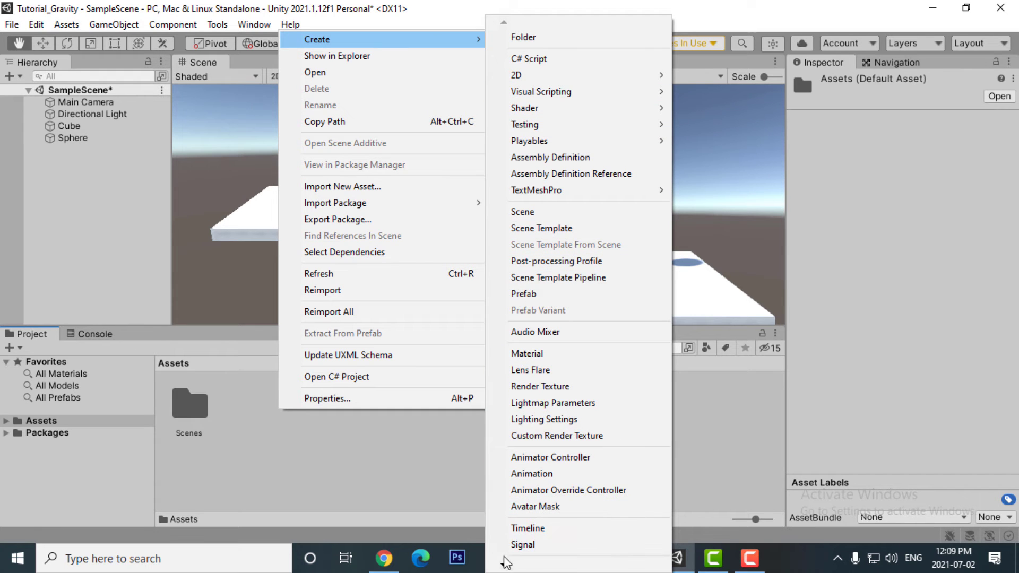
pyautogui.moveTo(504, 566)
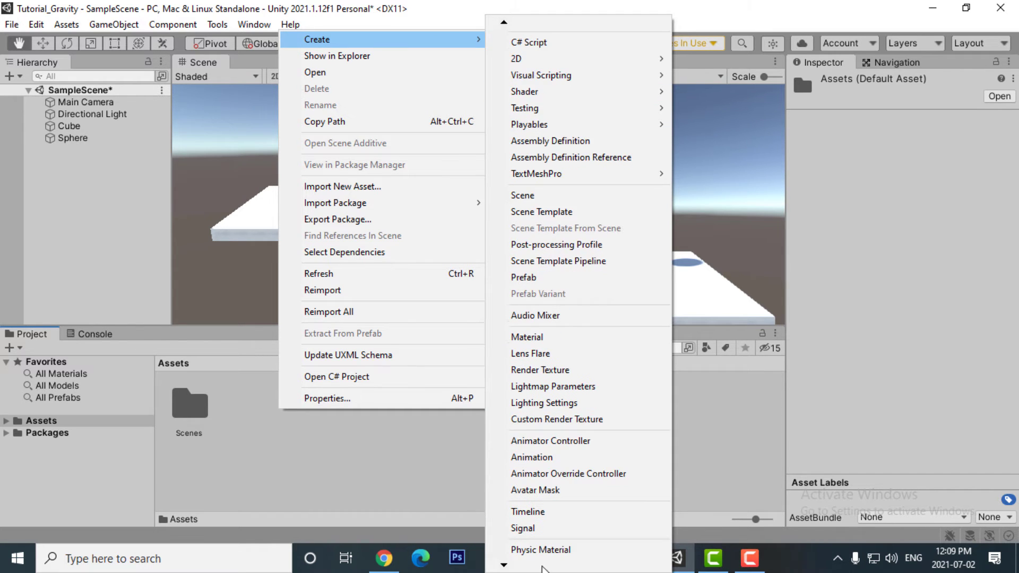
pyautogui.click(565, 551)
pyautogui.click(399, 461)
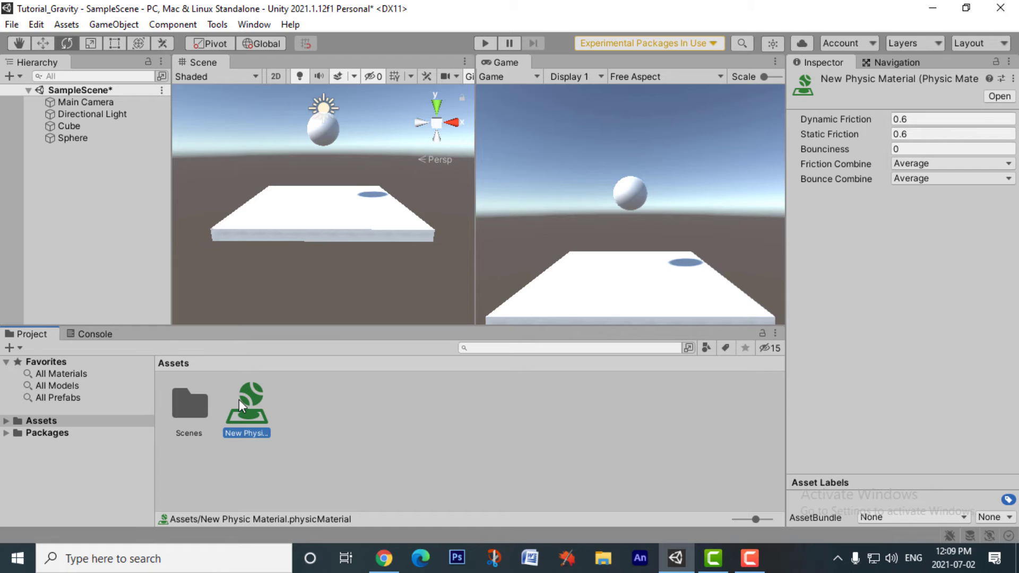
pyautogui.press('F2')
pyautogui.write('Bou')
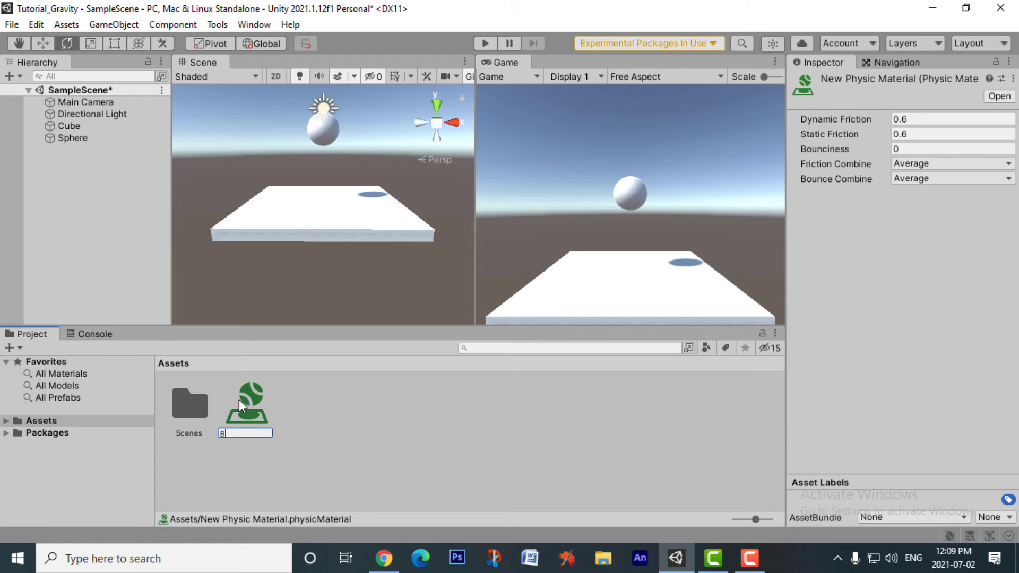
pyautogui.write('nce')
pyautogui.press('Return')
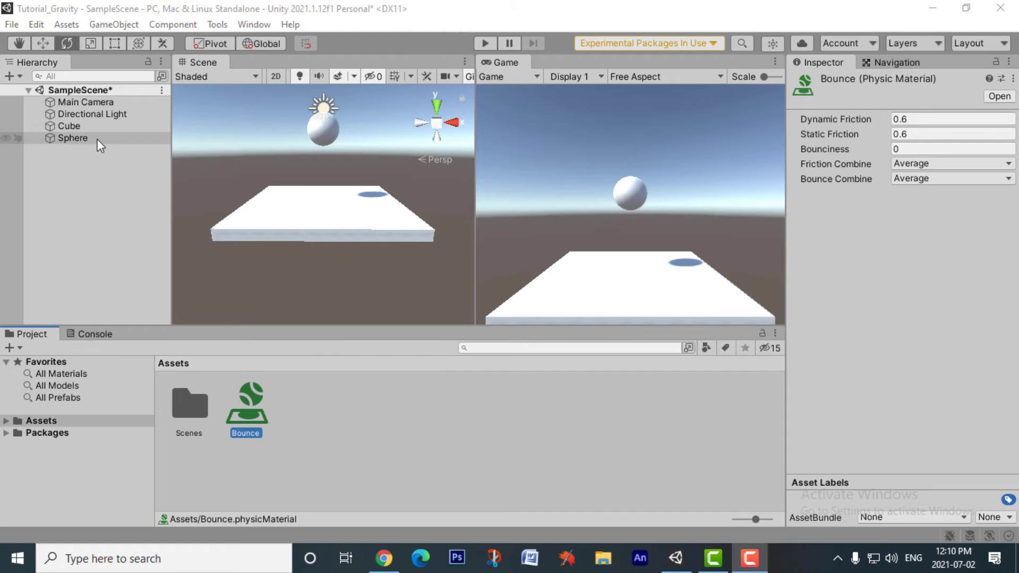
# Assign the Bounce physic material to the sphere's Sphere Collider.
pyautogui.click(99, 139)
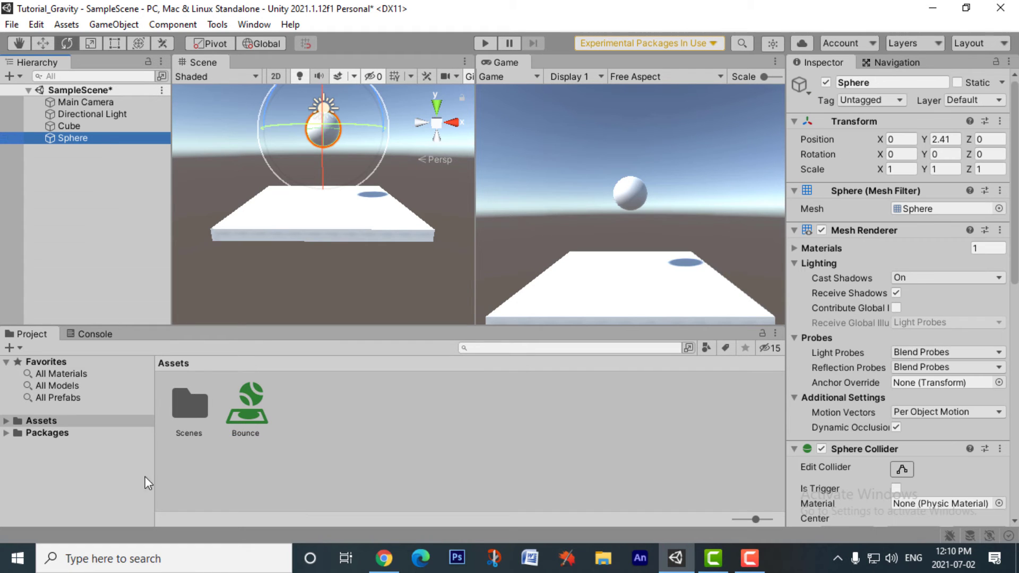
pyautogui.scroll(-10, 957, 371)
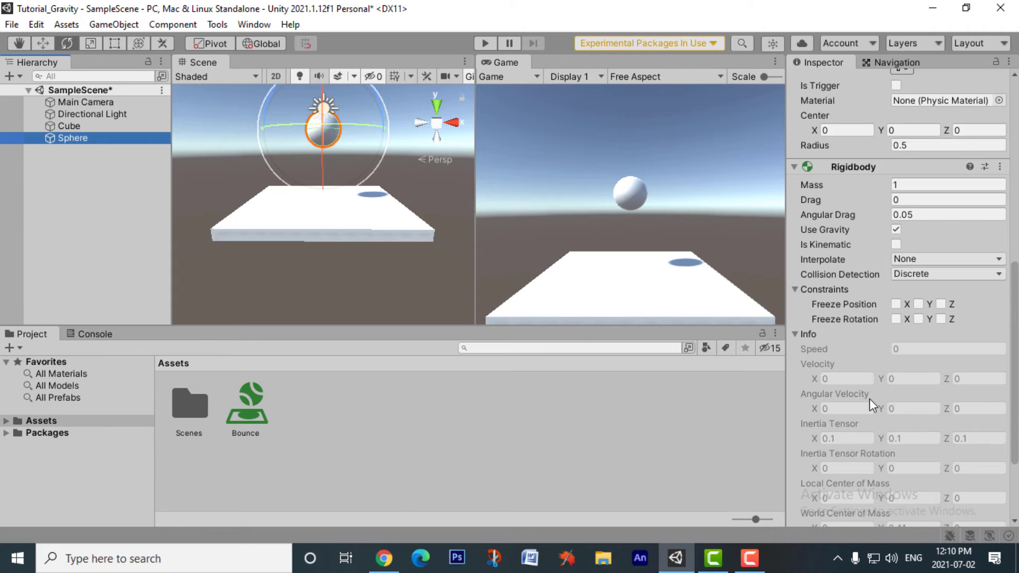
pyautogui.scroll(3, 869, 399)
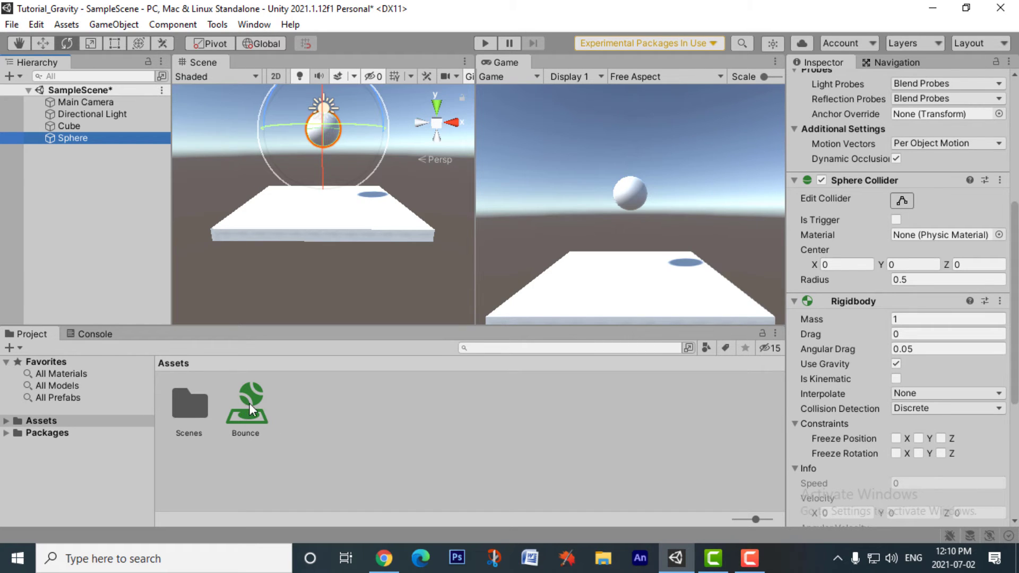
pyautogui.moveTo(252, 406); pyautogui.dragTo(379, 476)
pyautogui.click(414, 451)
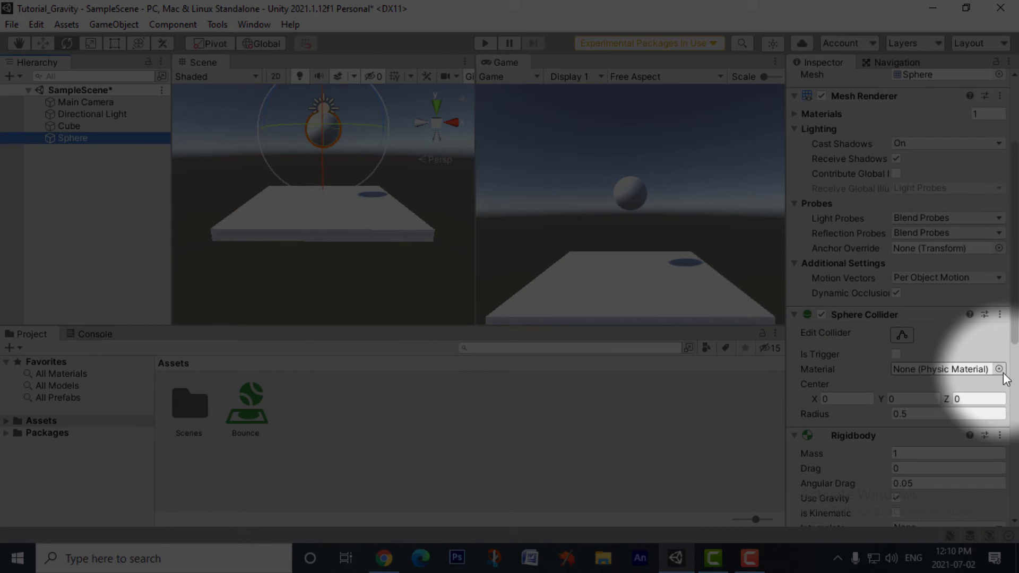
pyautogui.click(1003, 368)
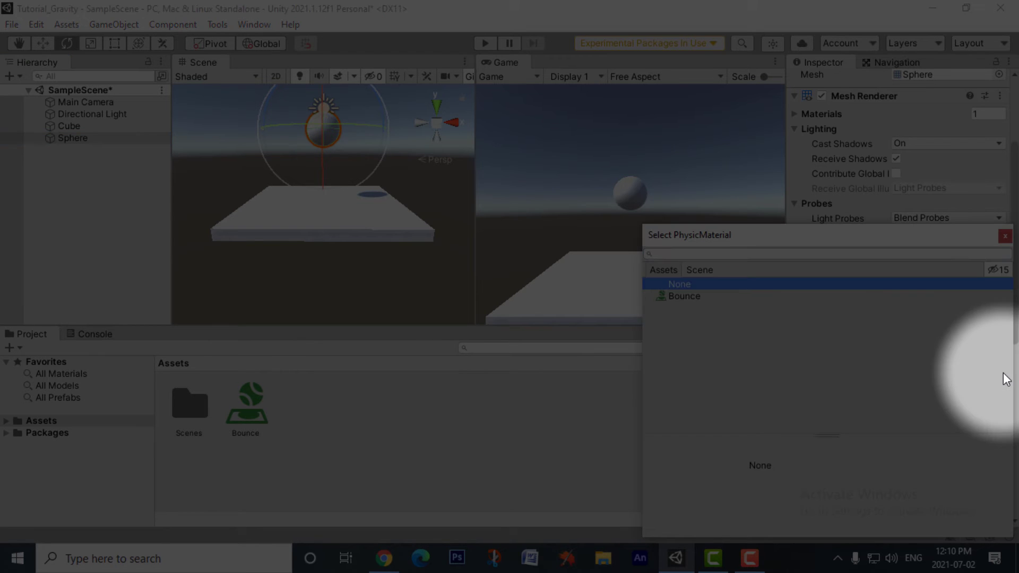
pyautogui.click(693, 297)
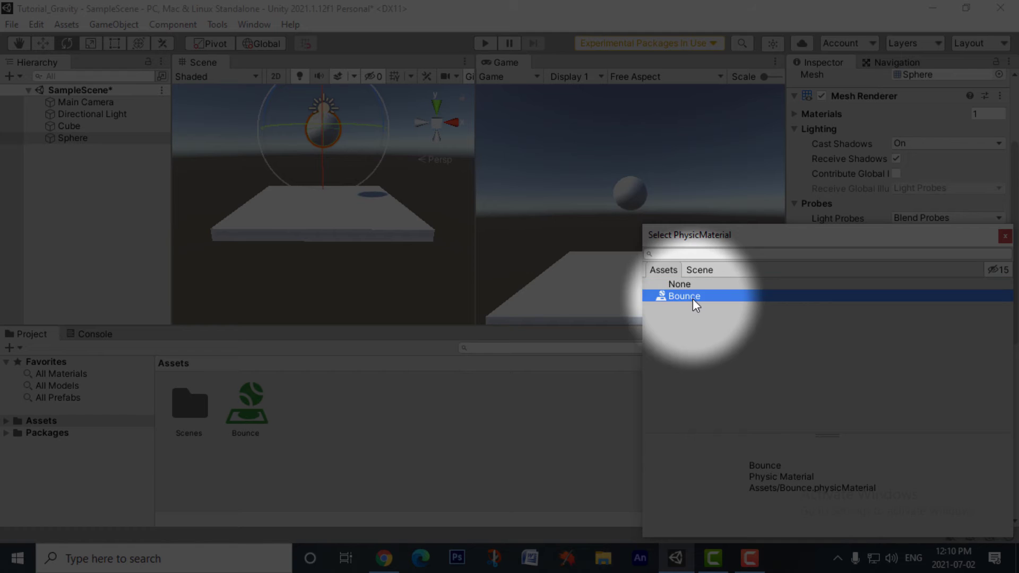
pyautogui.click(1004, 236)
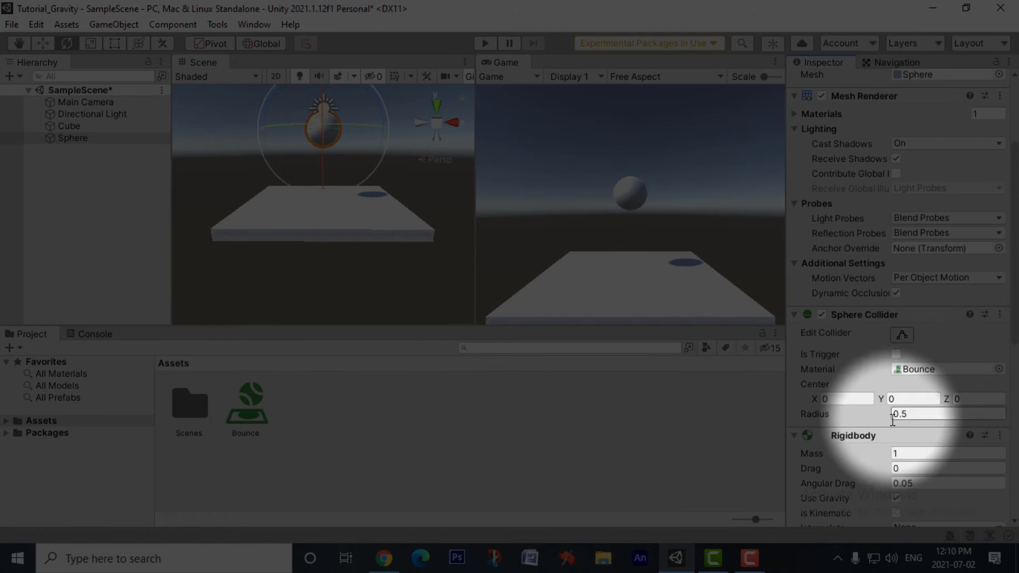
# Assign the Bounce physic material to the cube's Box Collider.
pyautogui.click(110, 128)
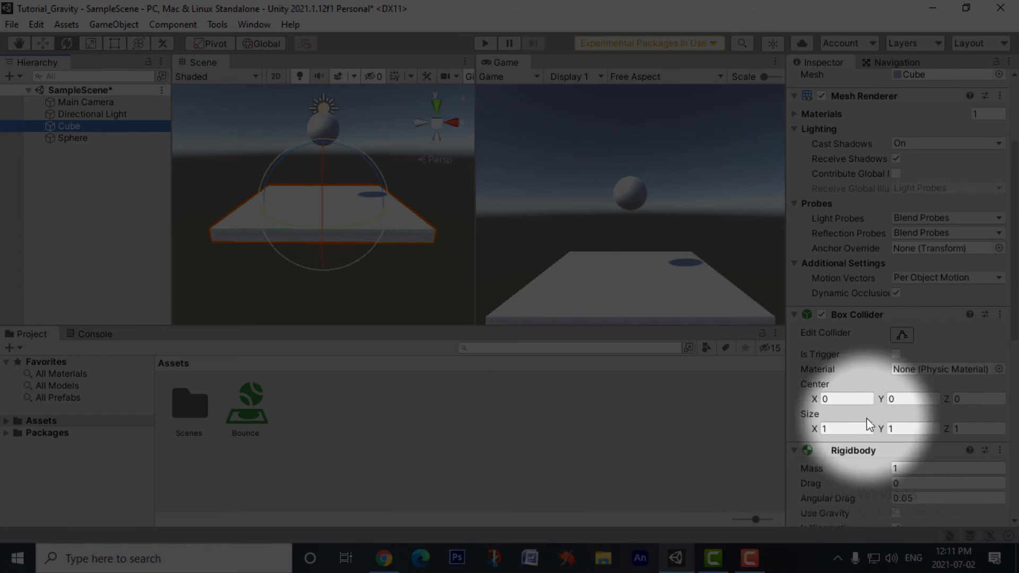
pyautogui.click(1000, 369)
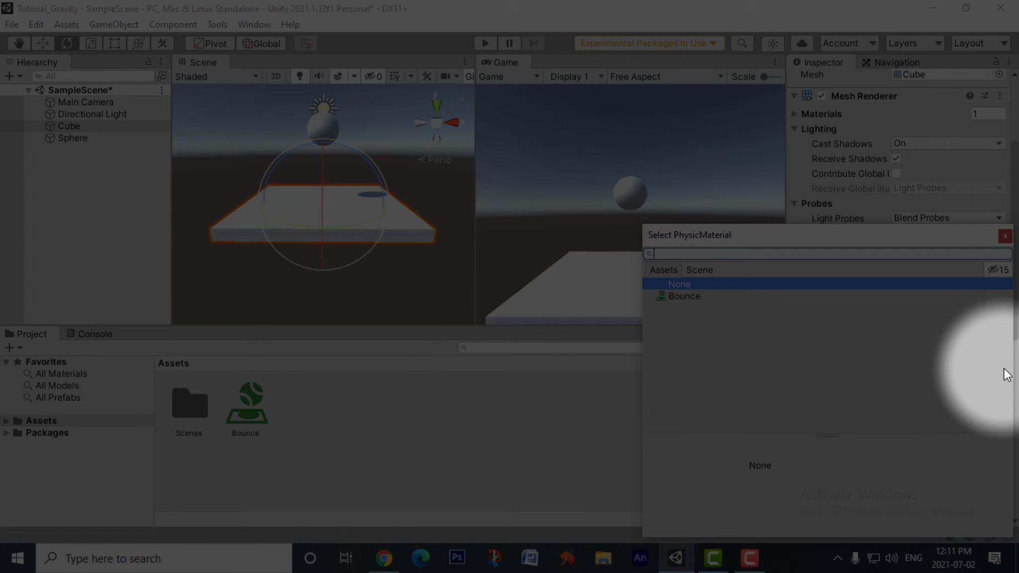
pyautogui.doubleClick(698, 298)
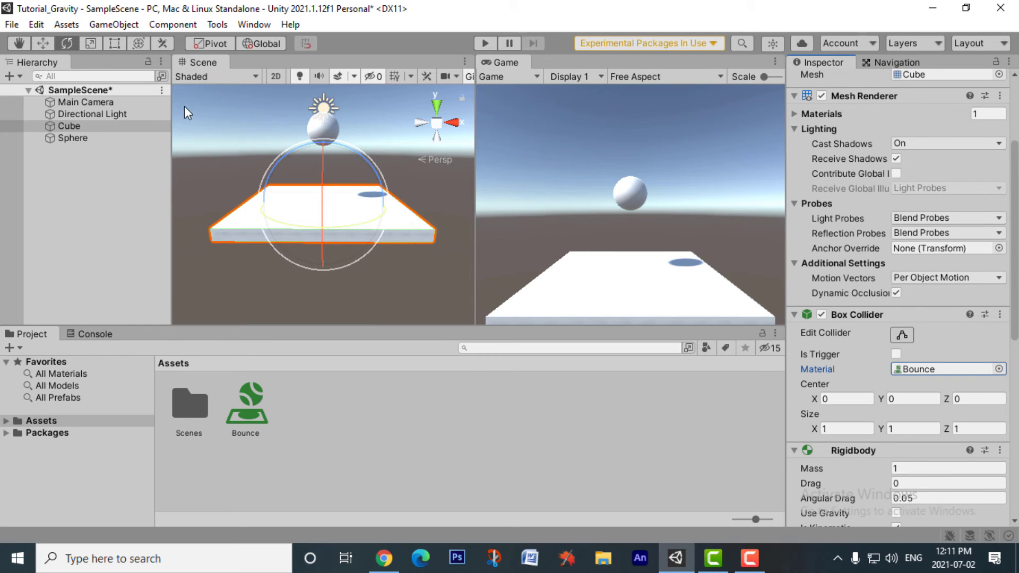
# Dock the Game view together with the Scene view so that the Scene view takes the full width.
pyautogui.click(512, 62)
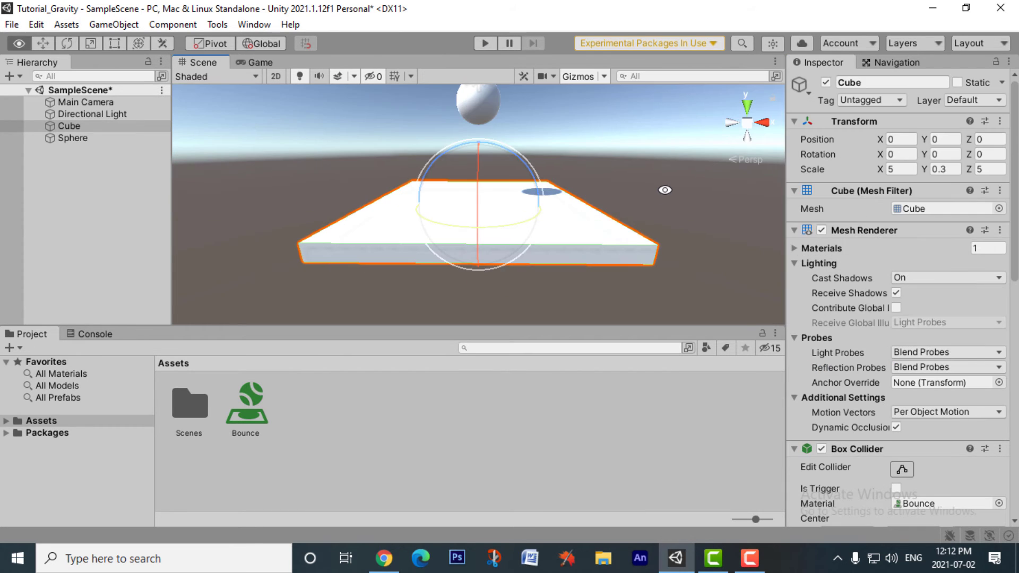
pyautogui.keyDown('alt'); pyautogui.moveTo(665, 190); pyautogui.dragTo(663, 205, button='middle'); pyautogui.keyUp('alt')
pyautogui.keyDown('alt'); pyautogui.moveTo(596, 185); pyautogui.dragTo(620, 183, button='right'); pyautogui.keyUp('alt')
pyautogui.keyDown('alt'); pyautogui.moveTo(620, 182); pyautogui.dragTo(628, 180); pyautogui.keyUp('alt')
pyautogui.keyDown('alt'); pyautogui.moveTo(605, 175); pyautogui.dragTo(613, 172, button='right'); pyautogui.keyUp('alt')
# Set the Bounce physic material's bounciness to 1 and both its dynamic and static friction to 0.2.
pyautogui.click(247, 398)
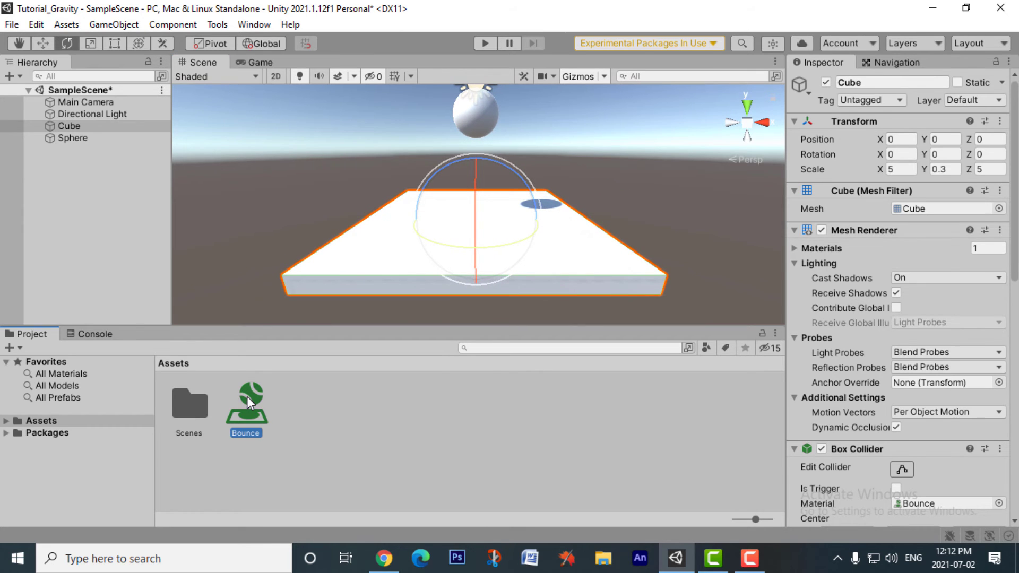
pyautogui.click(930, 150)
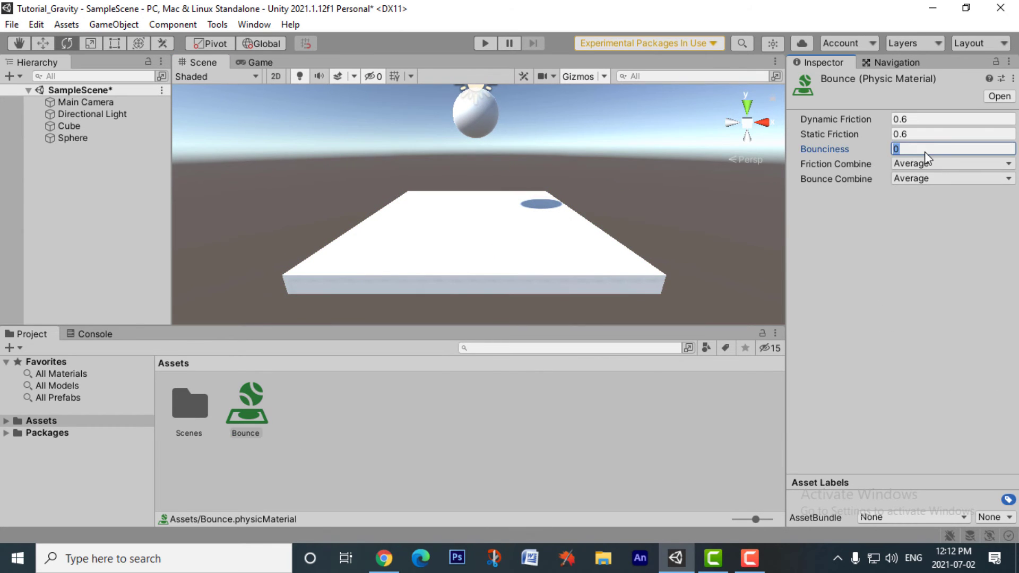
pyautogui.write('1')
pyautogui.doubleClick(910, 122)
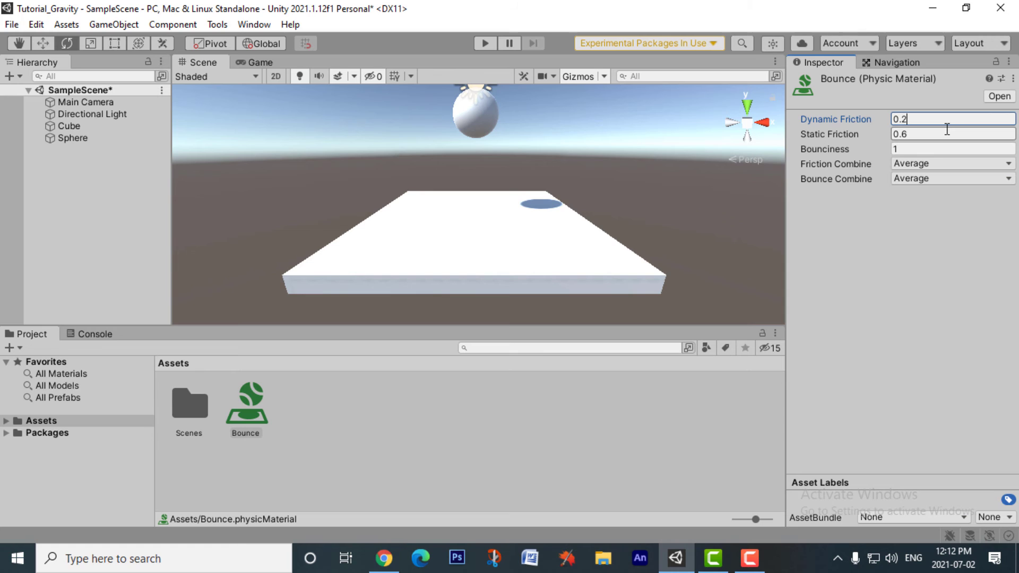
pyautogui.doubleClick(904, 134)
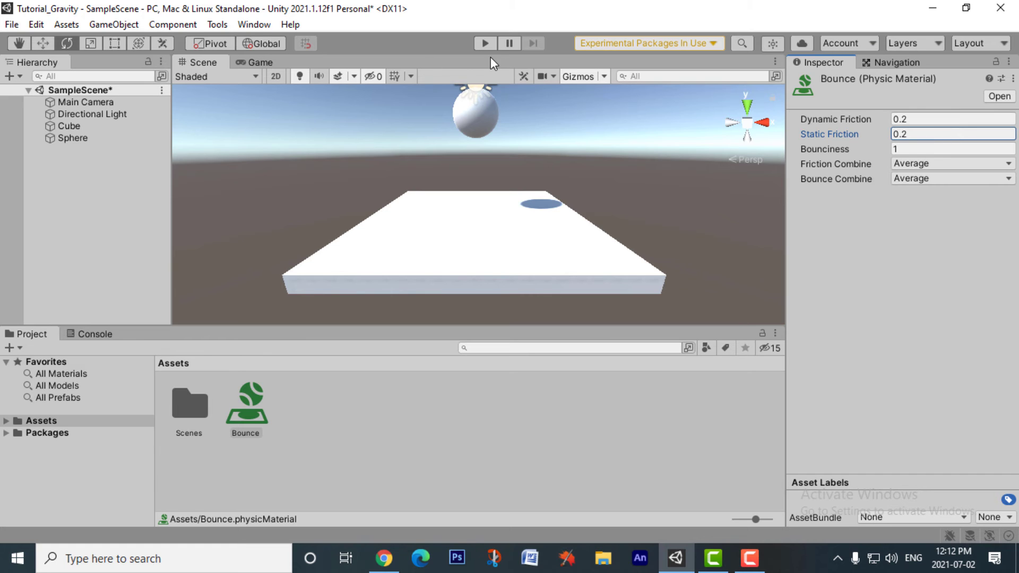
# Run the scene in the Game view to test the sphere's bounce on the platform, and stop it.
pyautogui.click(257, 64)
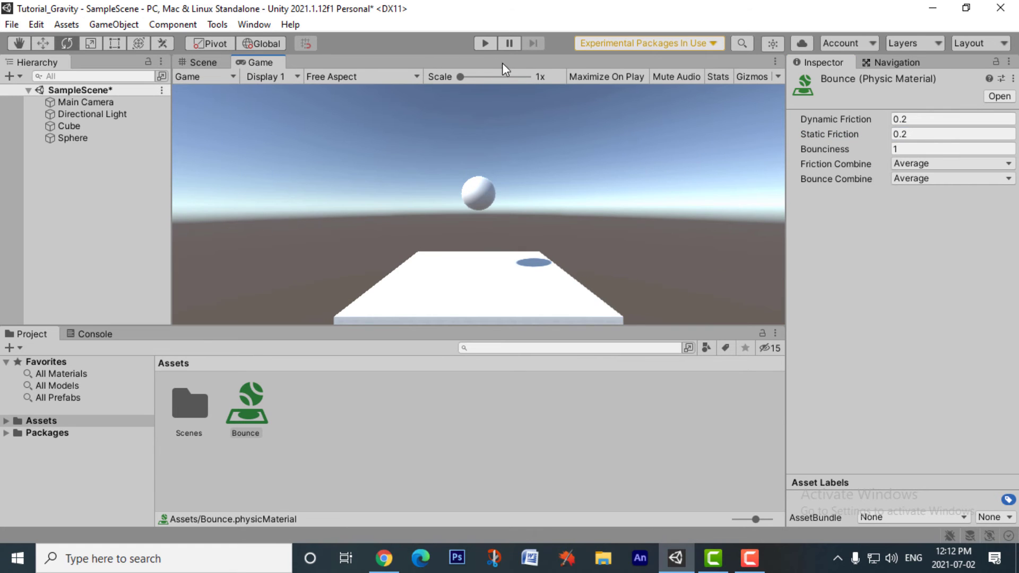
pyautogui.click(486, 43)
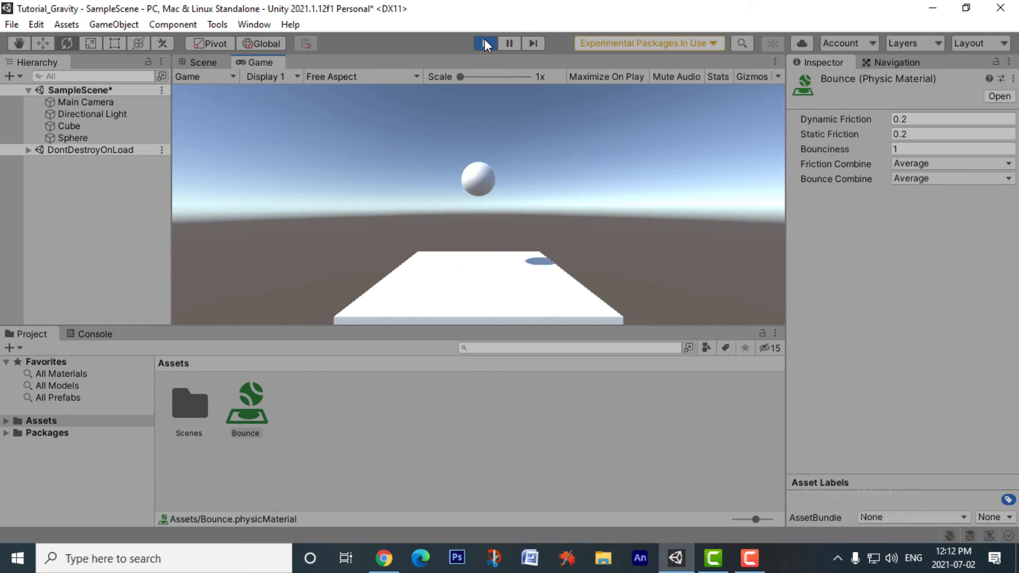
pyautogui.click(485, 43)
pyautogui.click(535, 297)
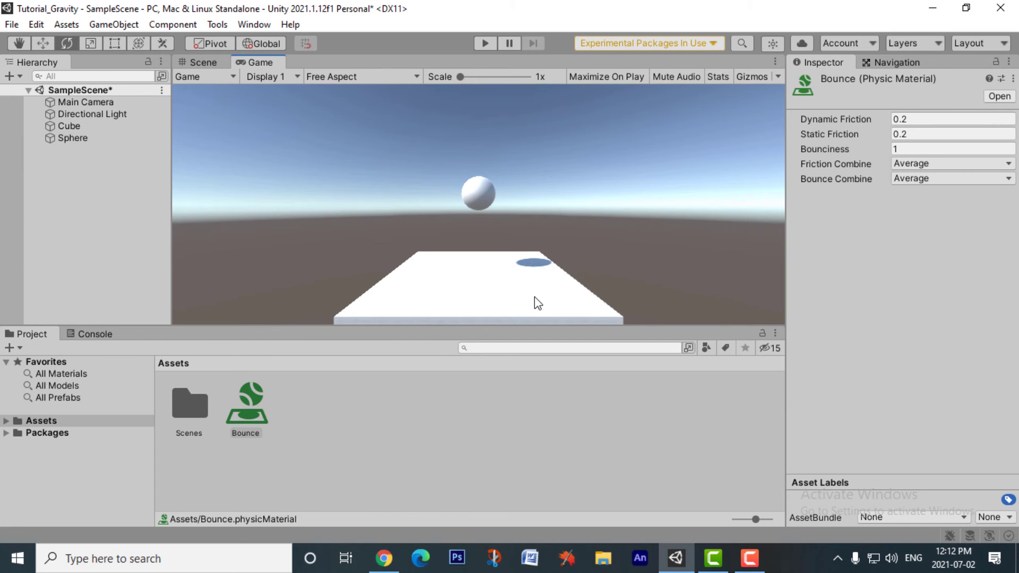
# Create a new material in the Assets folder, keeping its default name.
pyautogui.click(203, 62)
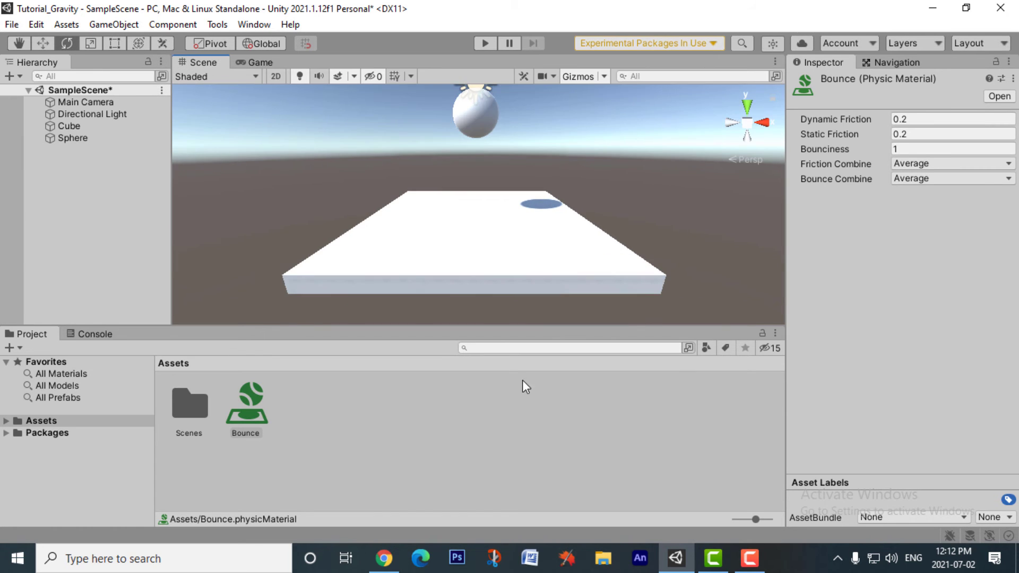
pyautogui.click(447, 254)
pyautogui.rightClick(362, 406)
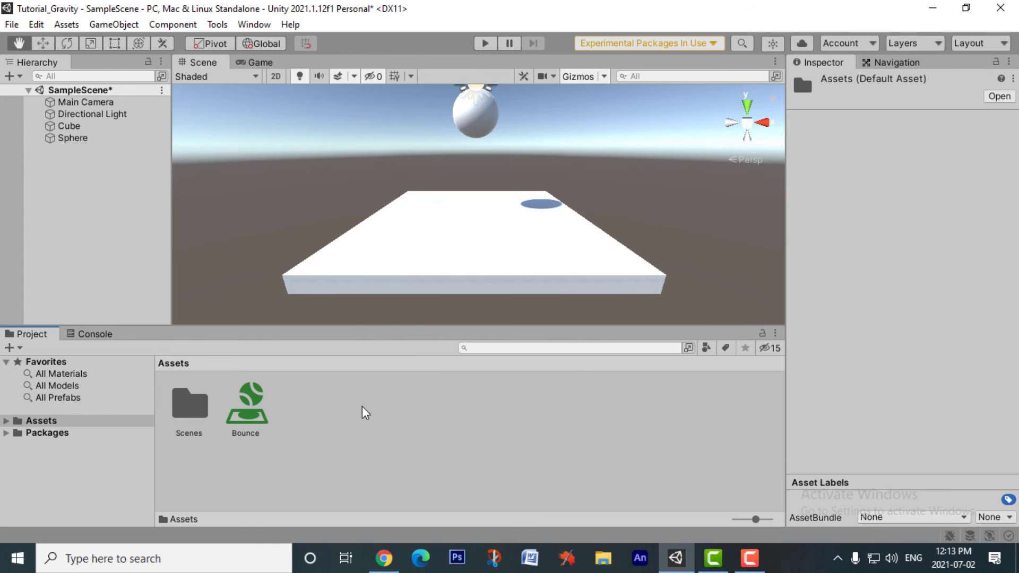
pyautogui.moveTo(445, 36)
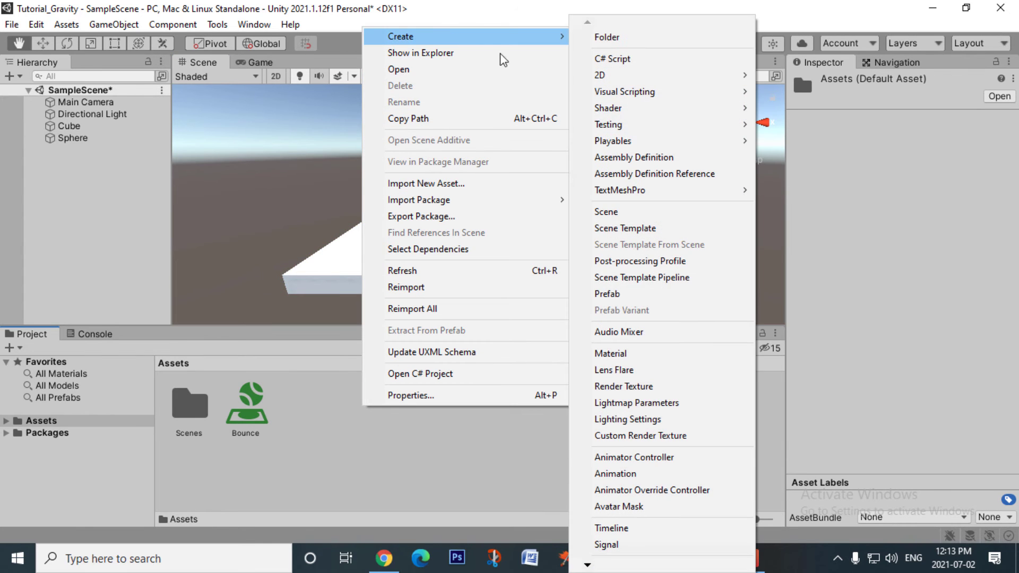
pyautogui.click(642, 355)
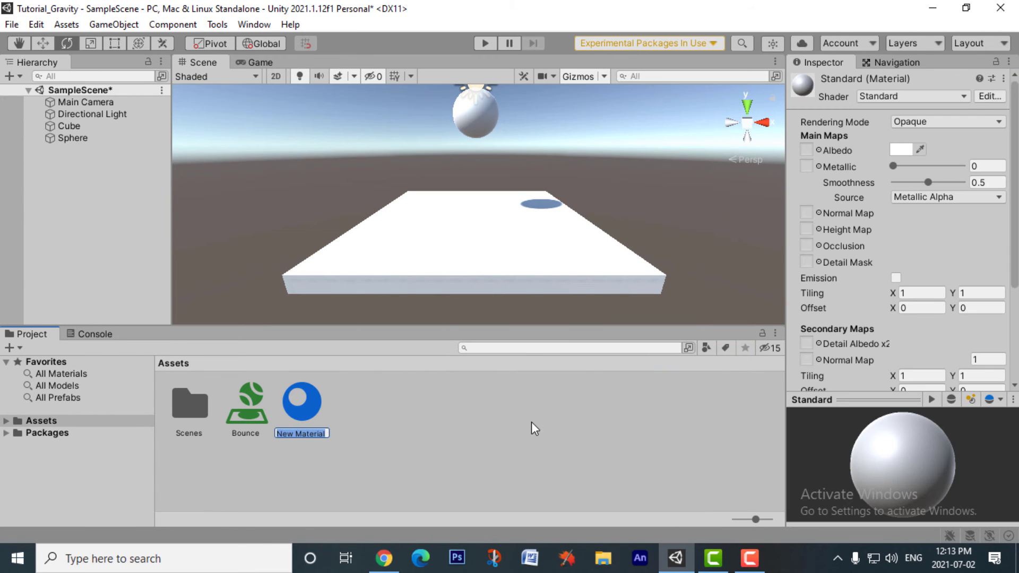
pyautogui.click(294, 402)
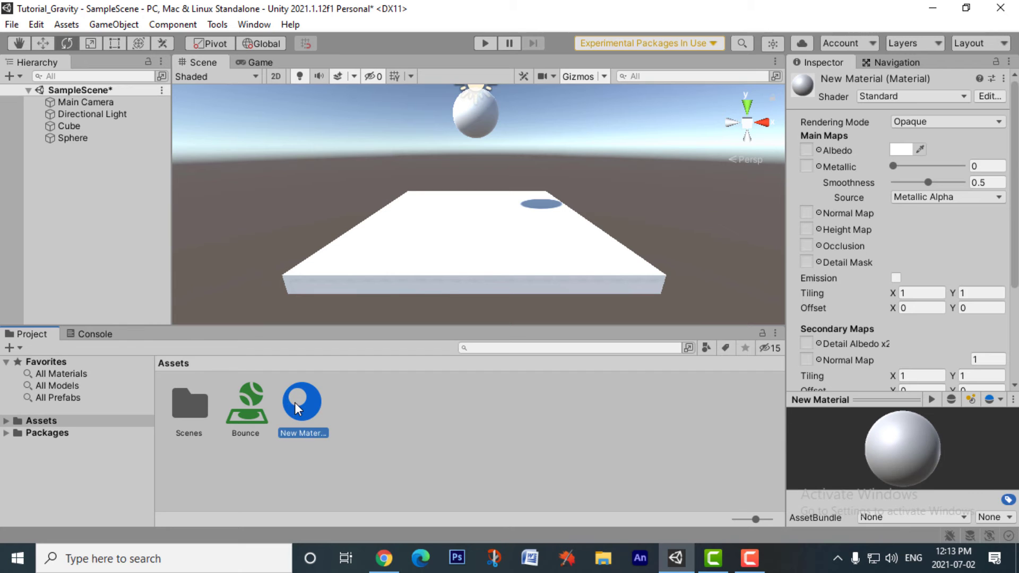
# Set the new material's albedo colour to orange E7652B and apply it to the cube platform in the scene.
pyautogui.click(895, 152)
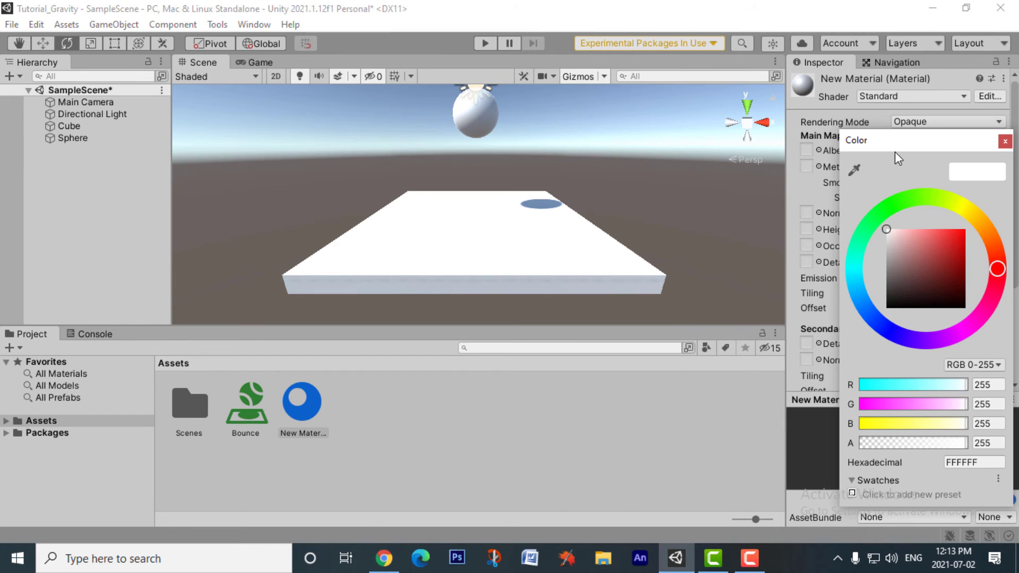
pyautogui.click(887, 214)
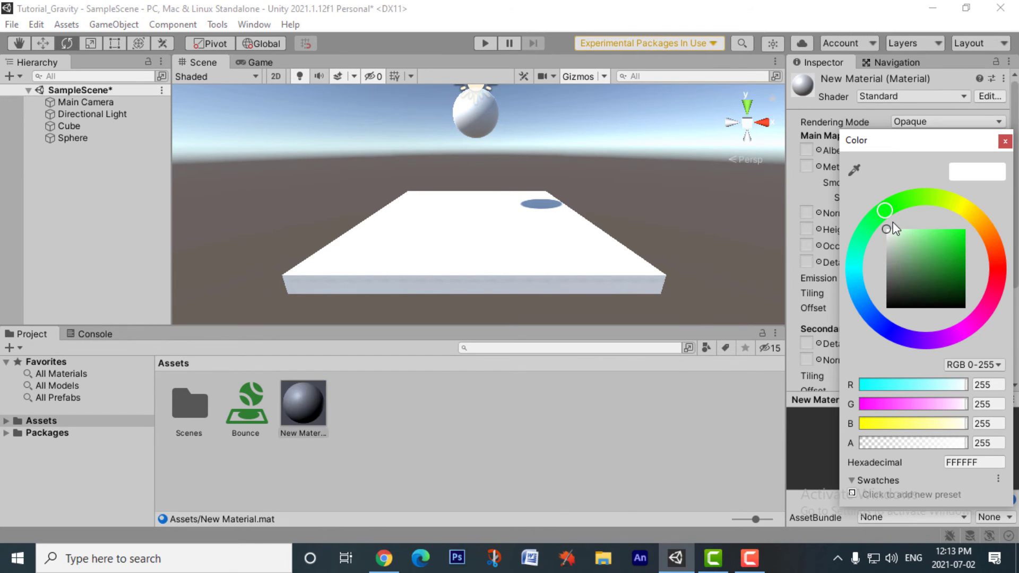
pyautogui.moveTo(891, 230); pyautogui.dragTo(924, 260)
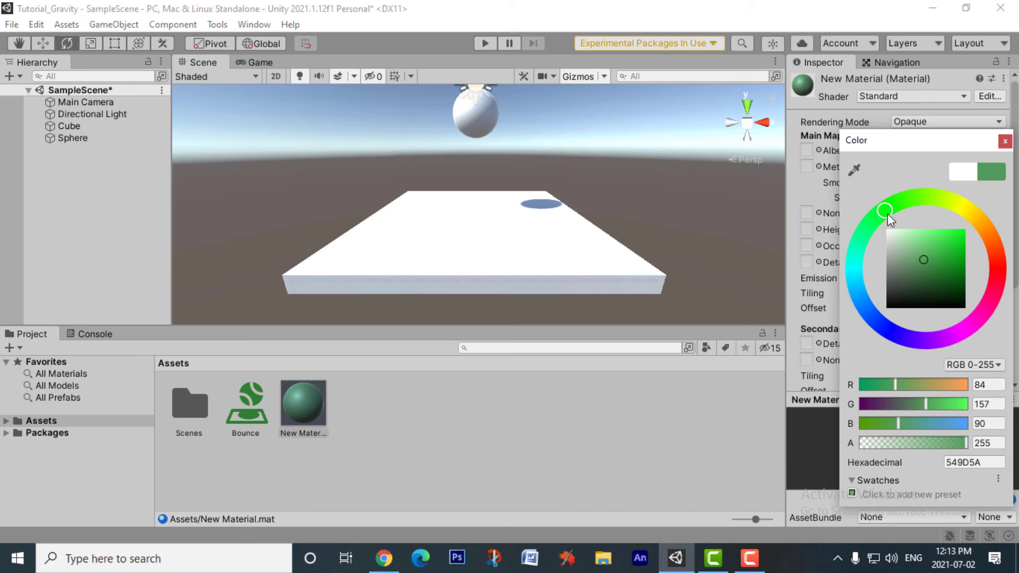
pyautogui.moveTo(887, 213); pyautogui.dragTo(994, 246)
pyautogui.moveTo(929, 260); pyautogui.dragTo(951, 237)
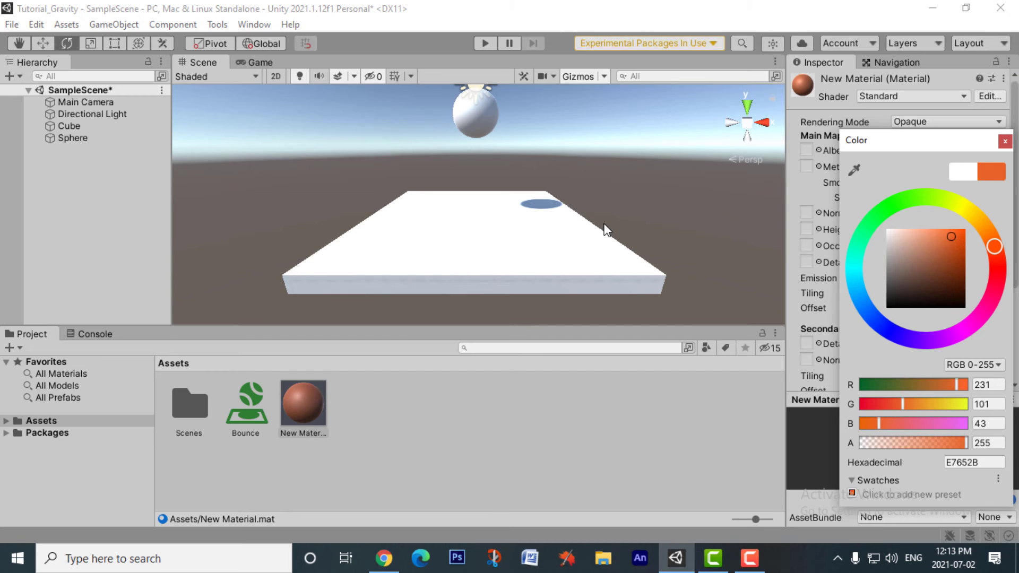
pyautogui.moveTo(292, 429); pyautogui.dragTo(448, 252)
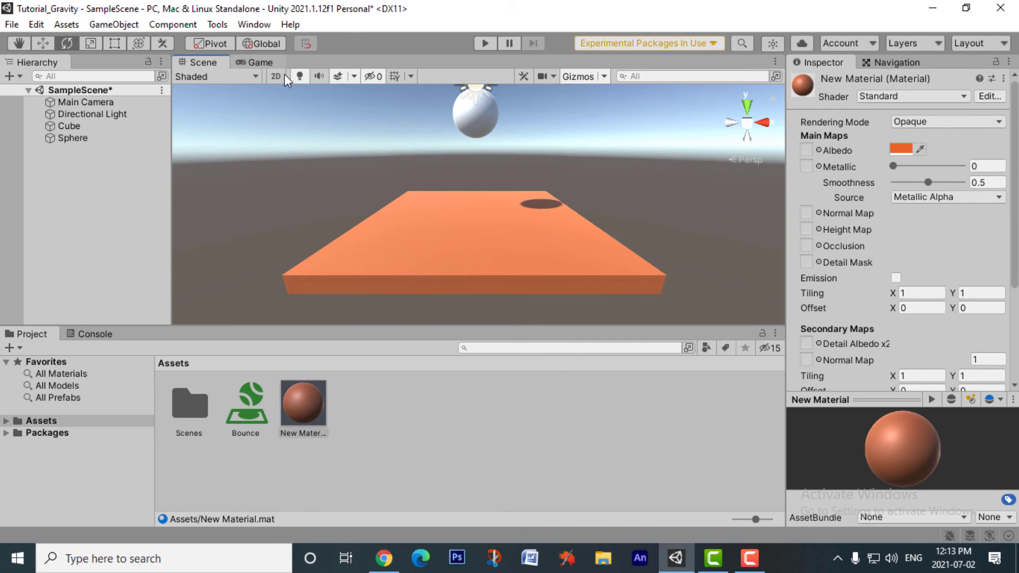
# Play the game to check the bouncing sphere with the orange platform, and stop it.
pyautogui.click(257, 62)
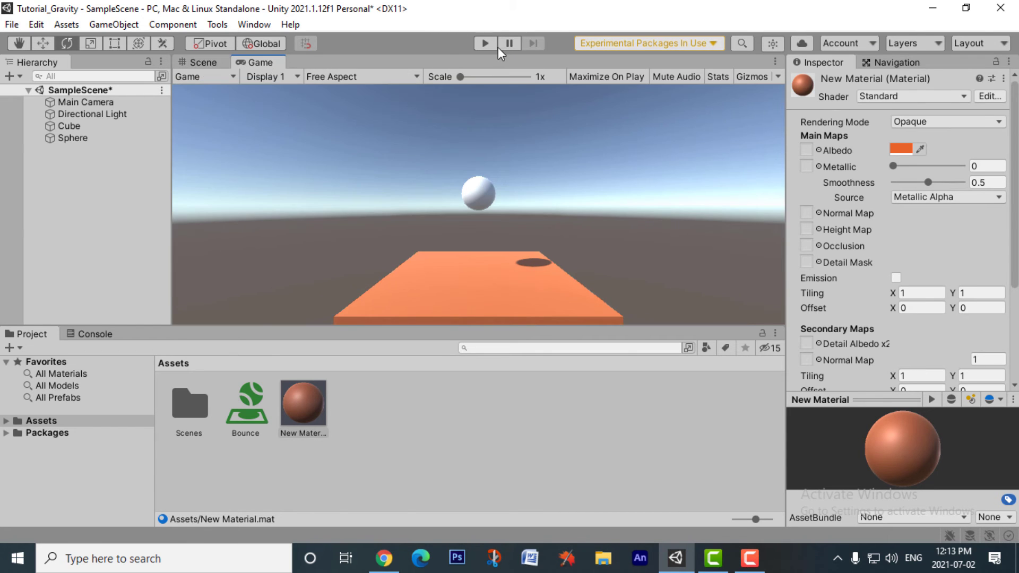
pyautogui.click(483, 44)
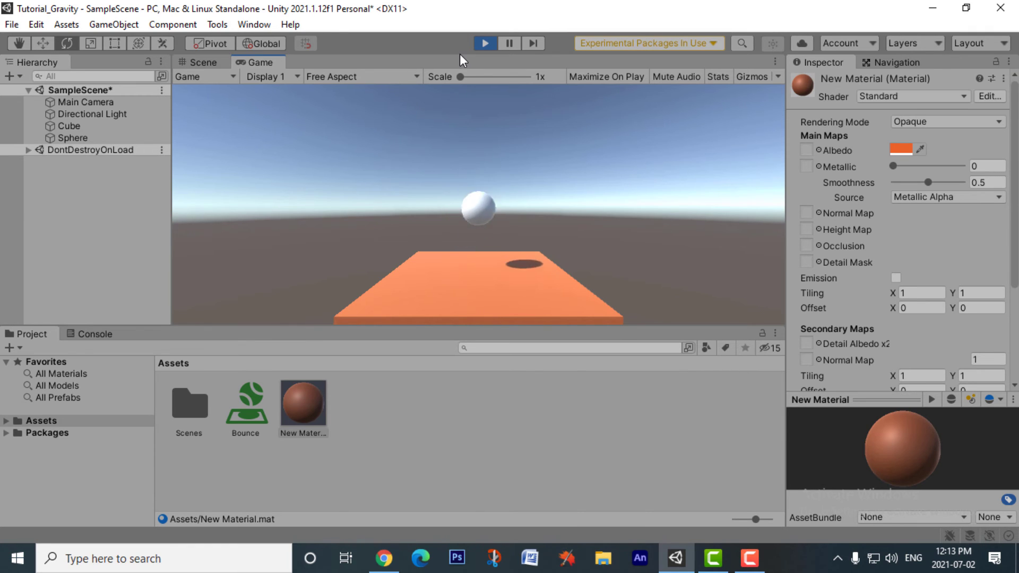
pyautogui.click(484, 44)
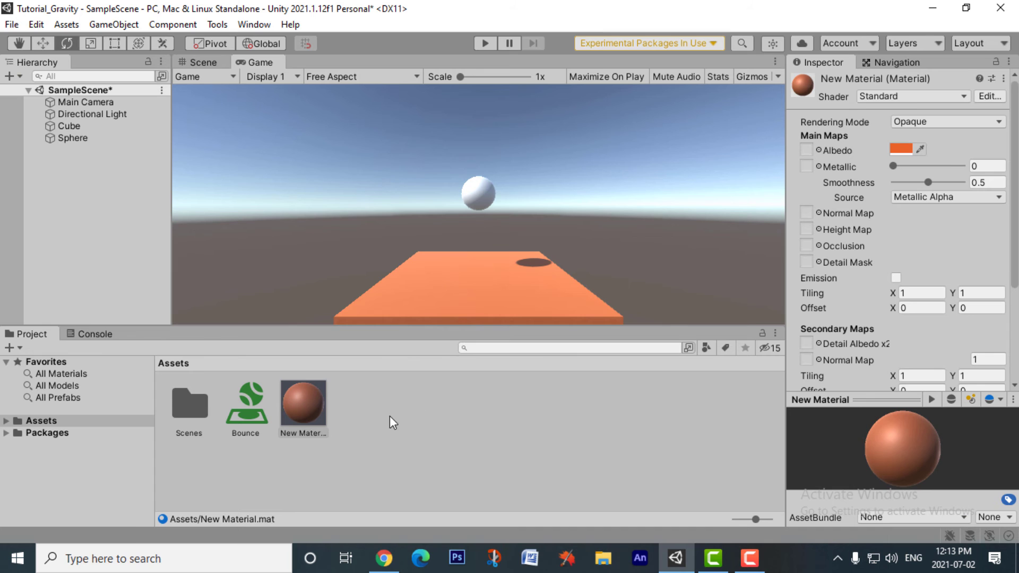
# Create a second material in the Assets folder with its default name and select it.
pyautogui.rightClick(395, 404)
pyautogui.moveTo(450, 37)
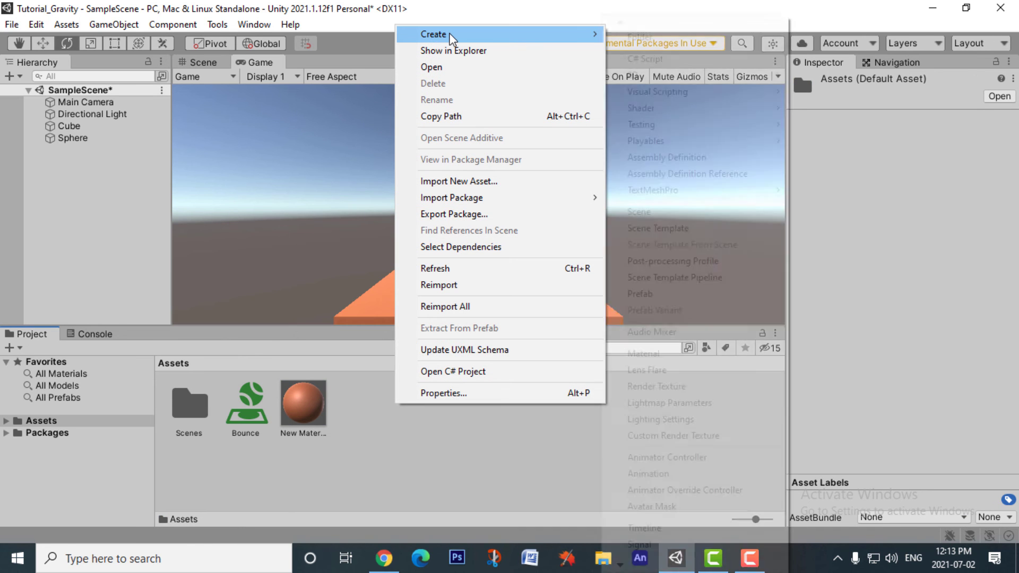
pyautogui.click(714, 353)
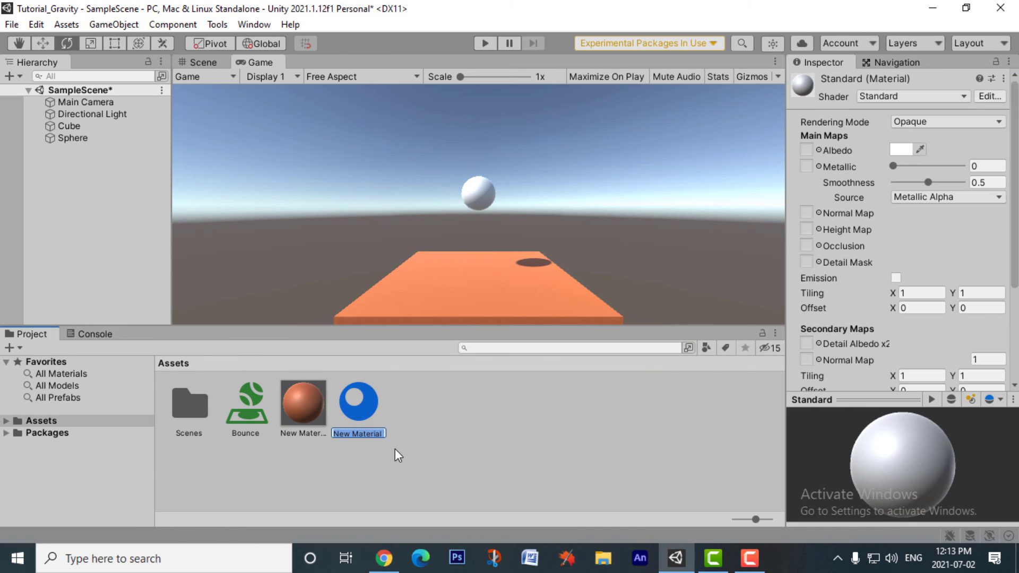
pyautogui.press('Return')
pyautogui.click(304, 403)
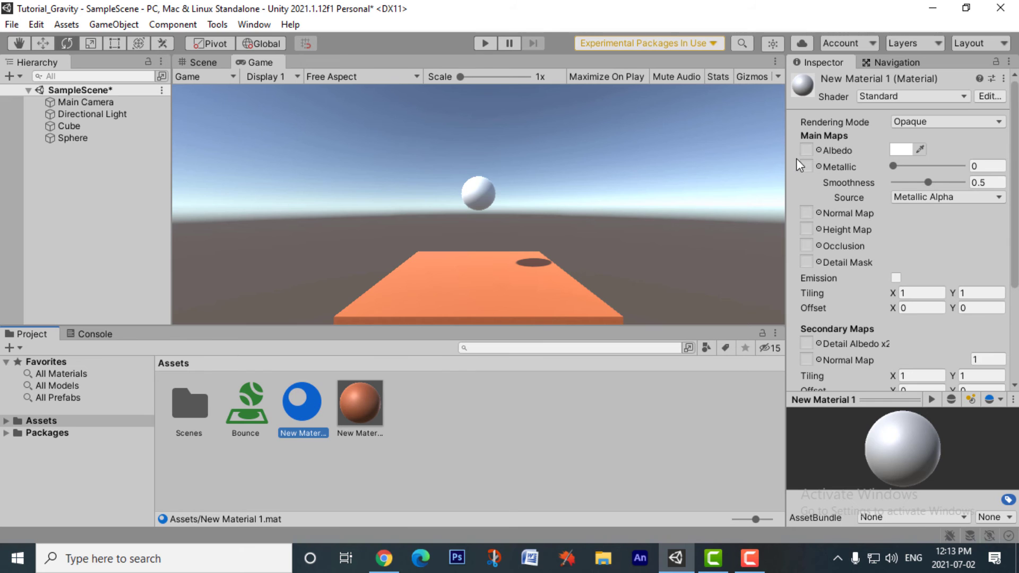
# Set the second material's albedo colour to light green 89FF40.
pyautogui.click(905, 151)
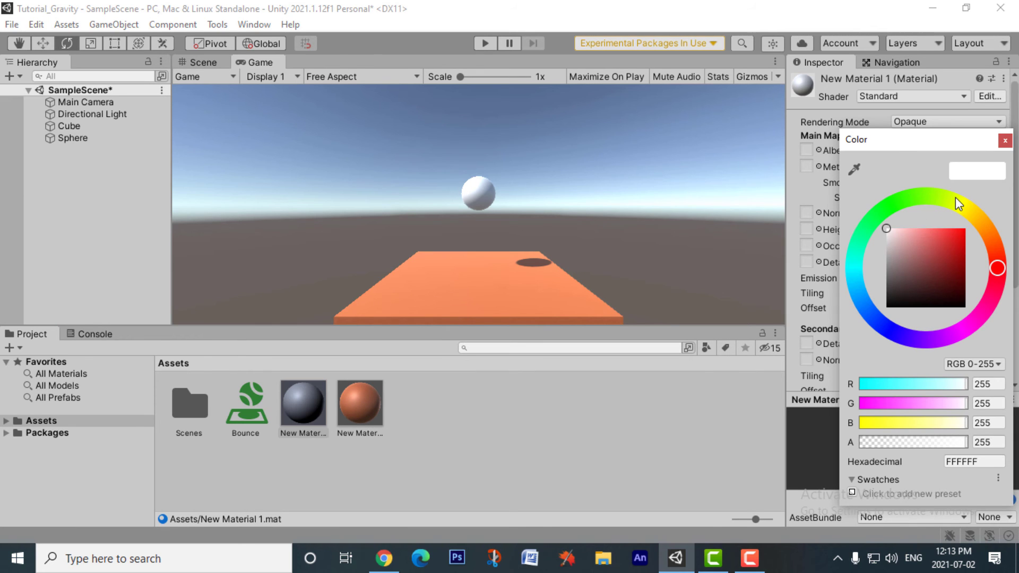
pyautogui.moveTo(956, 199); pyautogui.dragTo(918, 198)
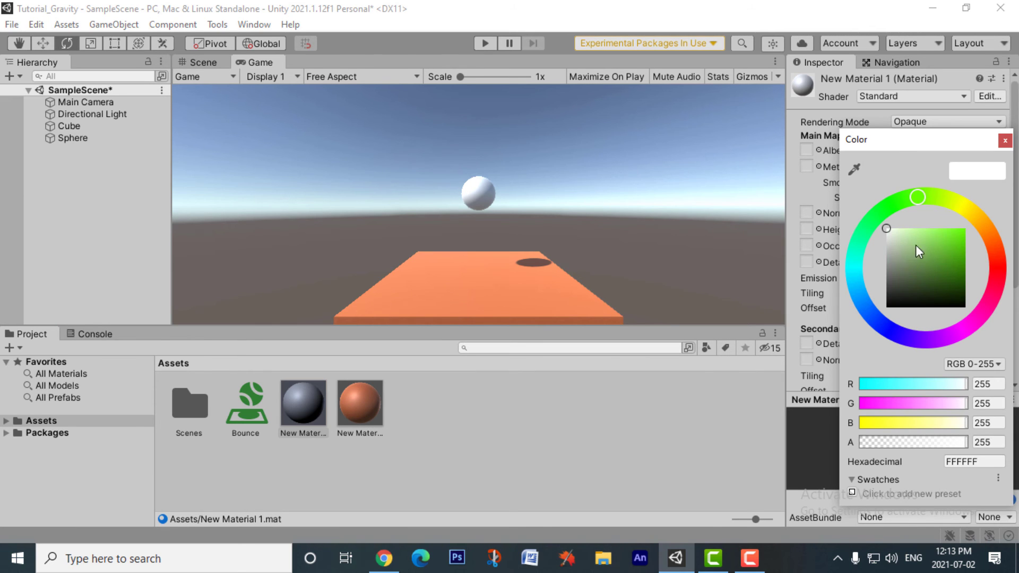
pyautogui.moveTo(915, 244); pyautogui.dragTo(947, 215)
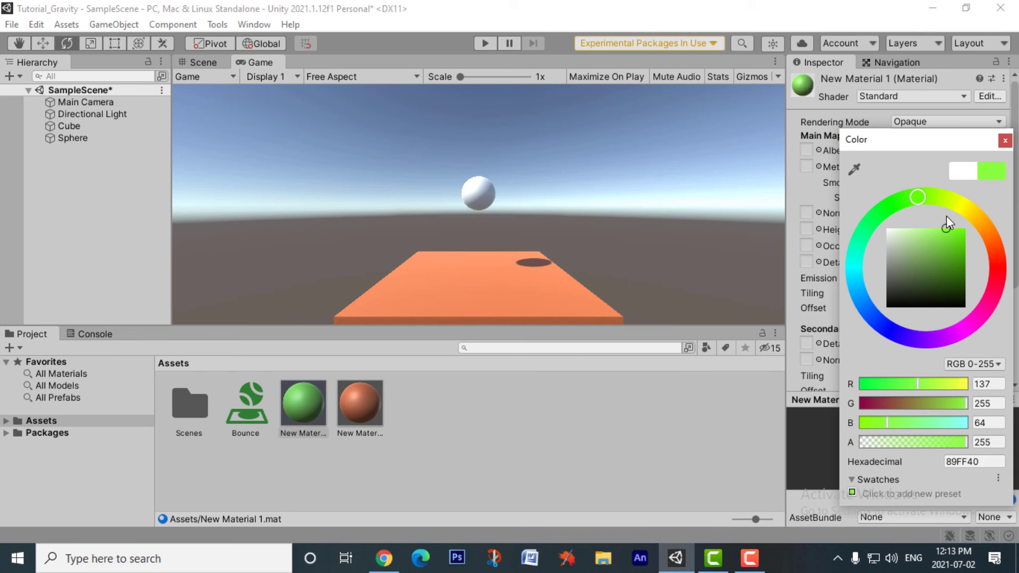
pyautogui.click(638, 387)
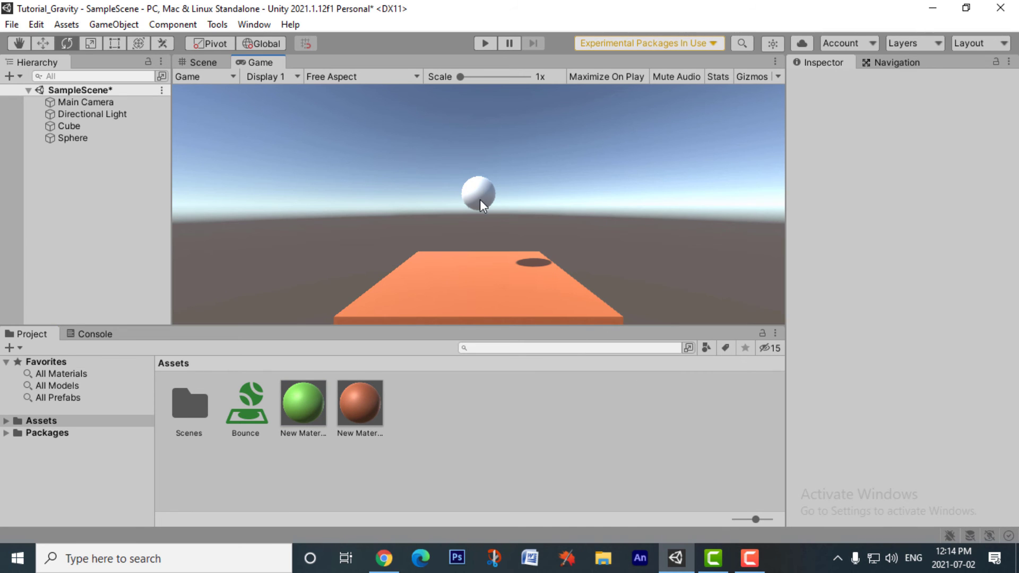
# Apply the green material to the sphere in the Scene view.
pyautogui.moveTo(293, 424); pyautogui.dragTo(351, 476)
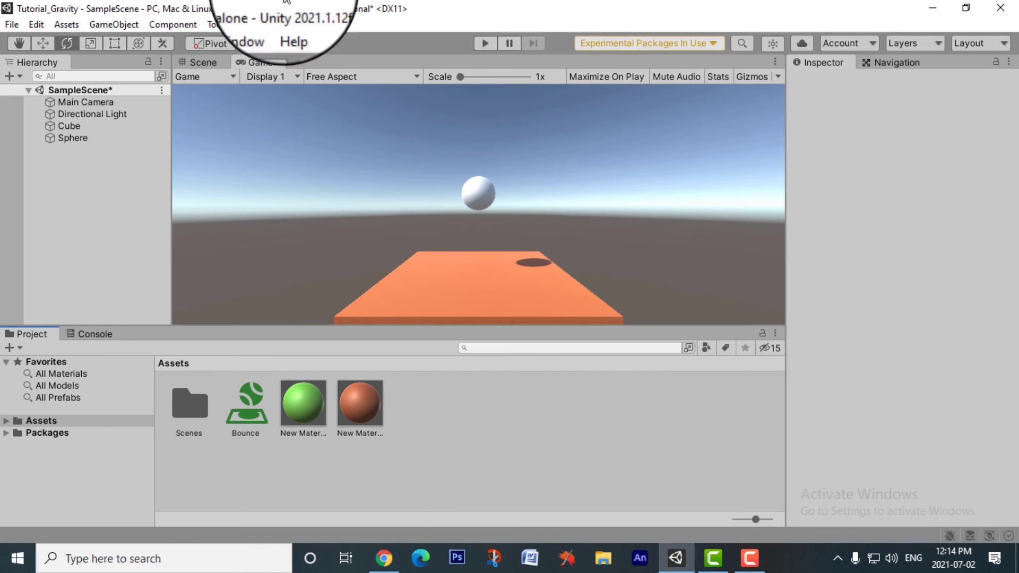
pyautogui.click(202, 64)
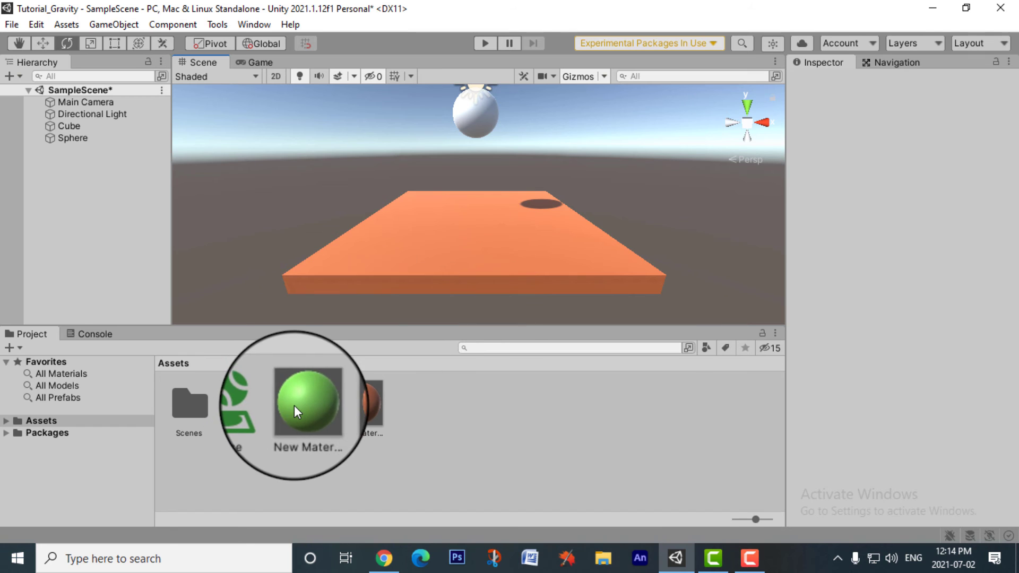
pyautogui.moveTo(295, 406); pyautogui.dragTo(467, 116)
# Play the game to check the green sphere bouncing on the orange platform, and stop it.
pyautogui.click(258, 62)
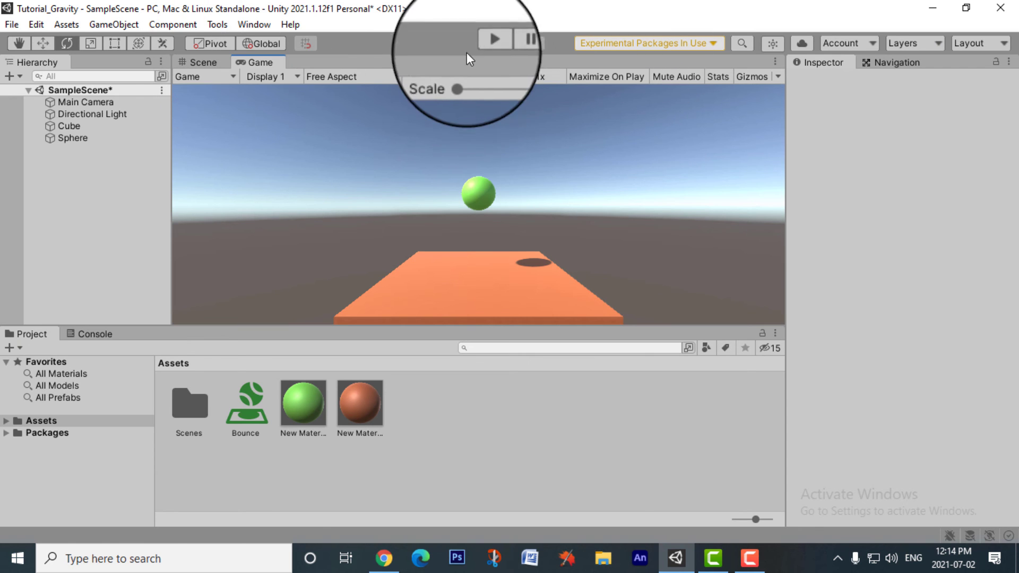
pyautogui.click(486, 46)
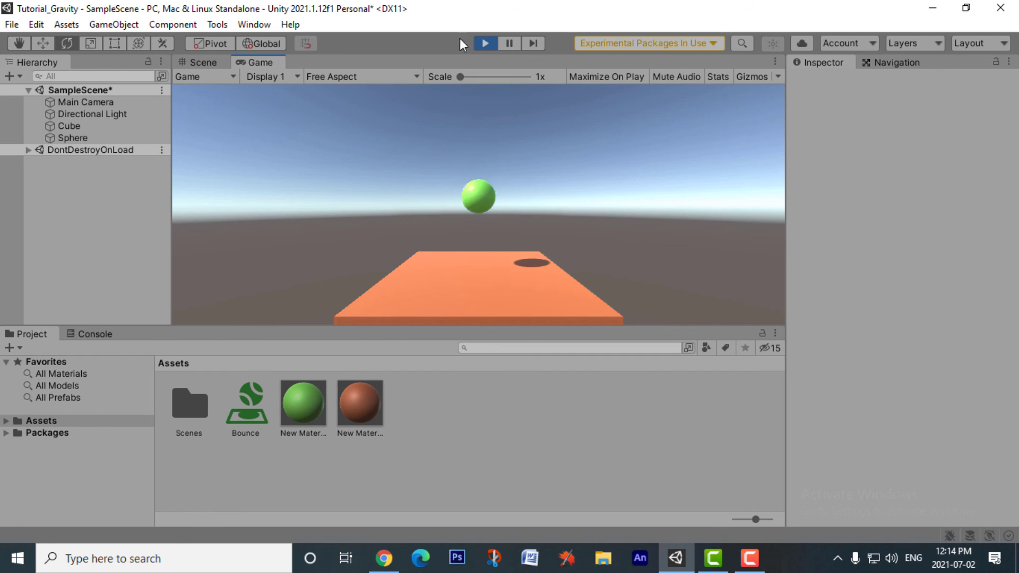
pyautogui.click(484, 43)
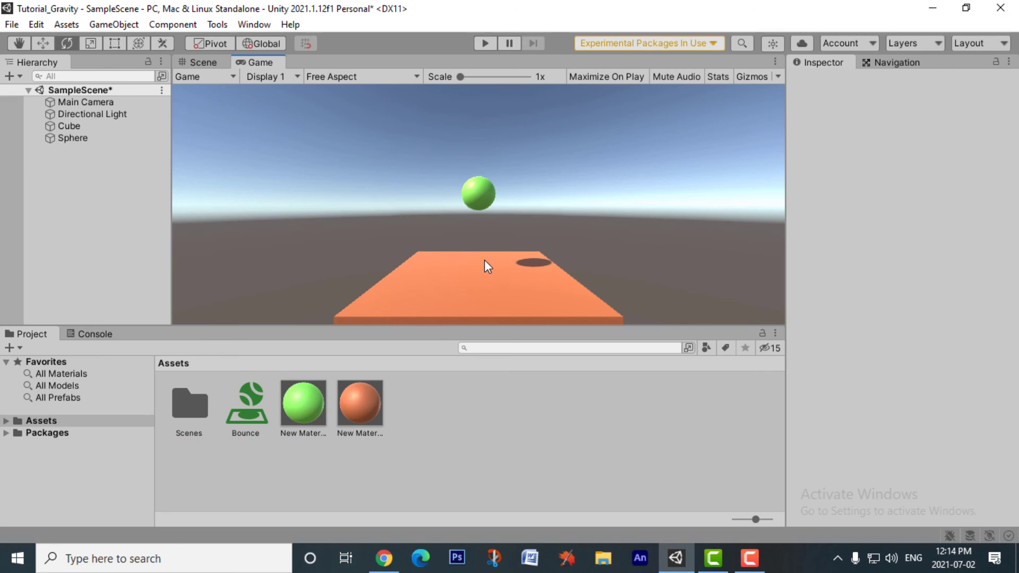
# Duplicate the orange cube platform in the Scene view and raise the copy to about Y 0.72.
pyautogui.click(206, 63)
pyautogui.click(514, 235)
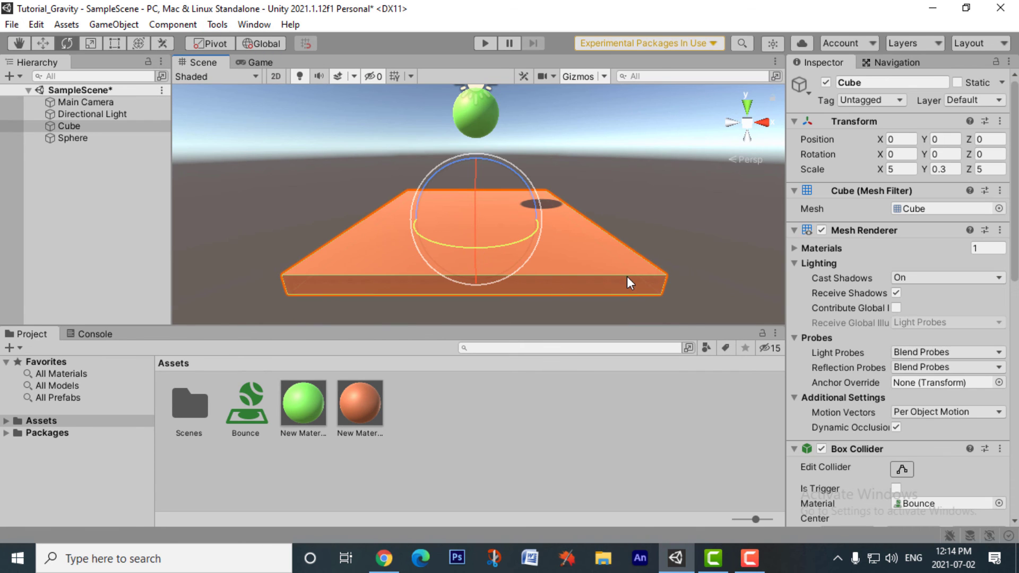
pyautogui.hotkey('ctrl', 'd')
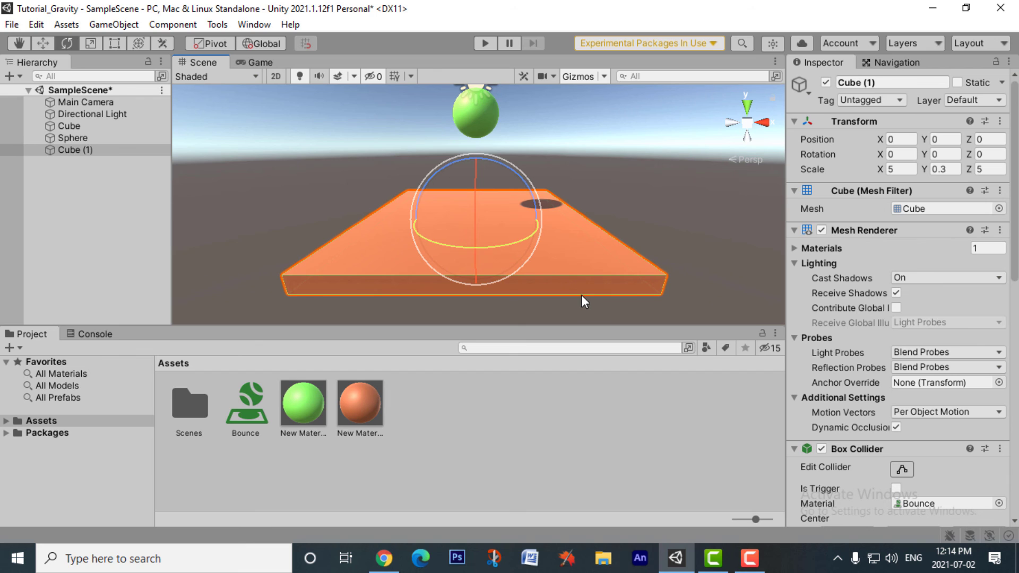
pyautogui.press('w')
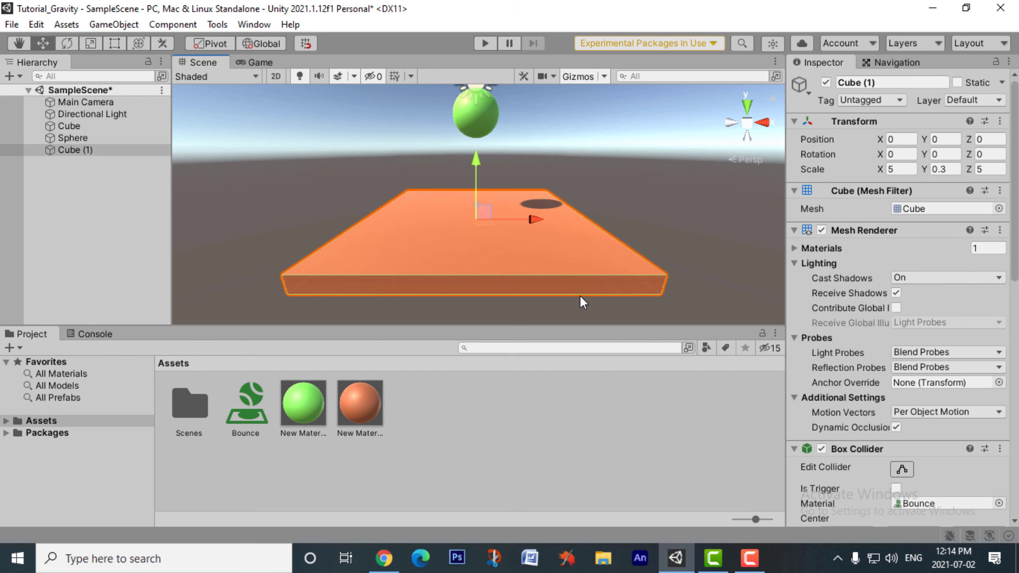
pyautogui.moveTo(477, 158); pyautogui.dragTo(477, 133)
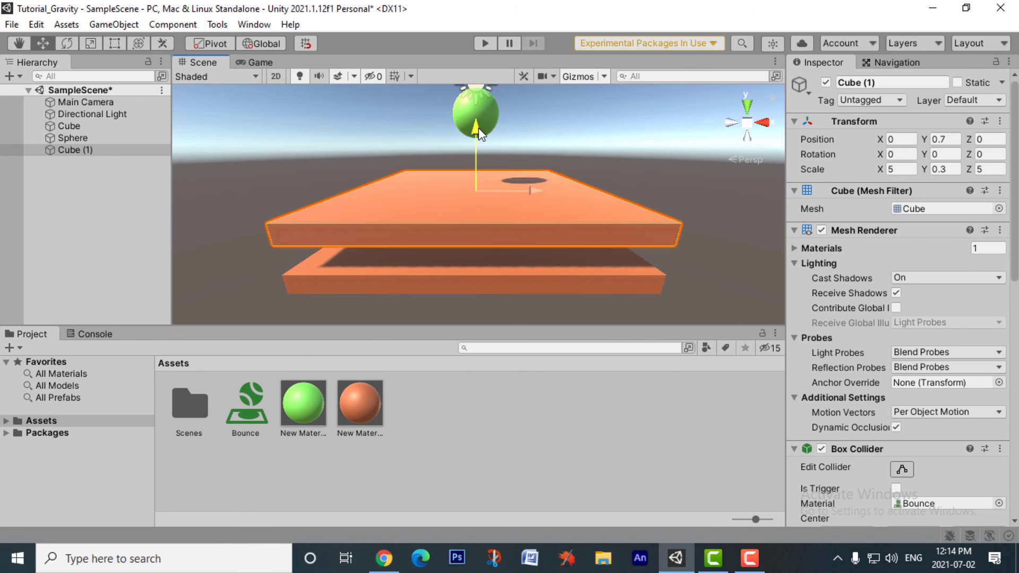
pyautogui.scroll(-2, 613, 229)
# Tilt the duplicated upper platform to a Z rotation of about 6.37.
pyautogui.press('e')
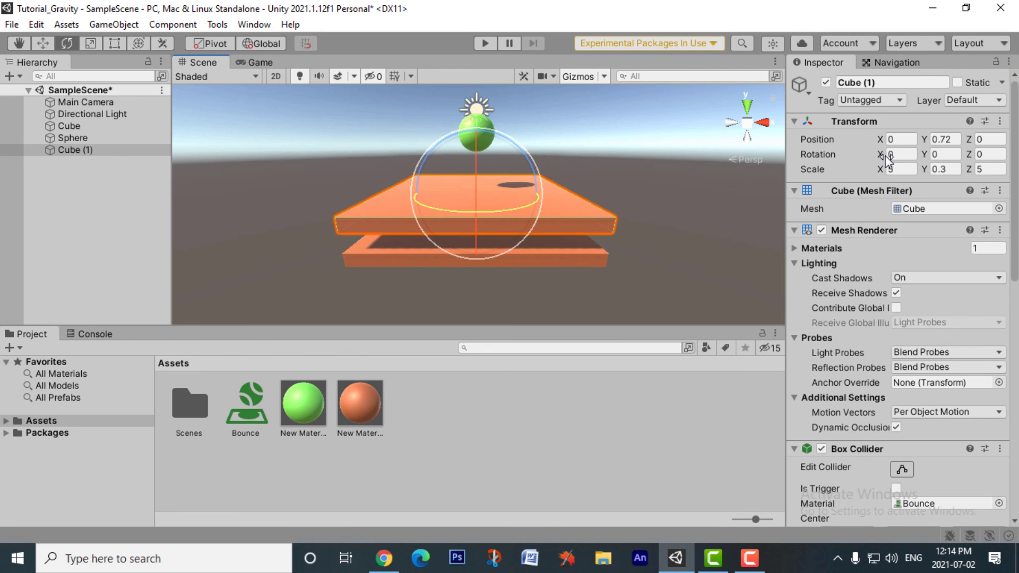
pyautogui.moveTo(875, 160); pyautogui.dragTo(862, 158)
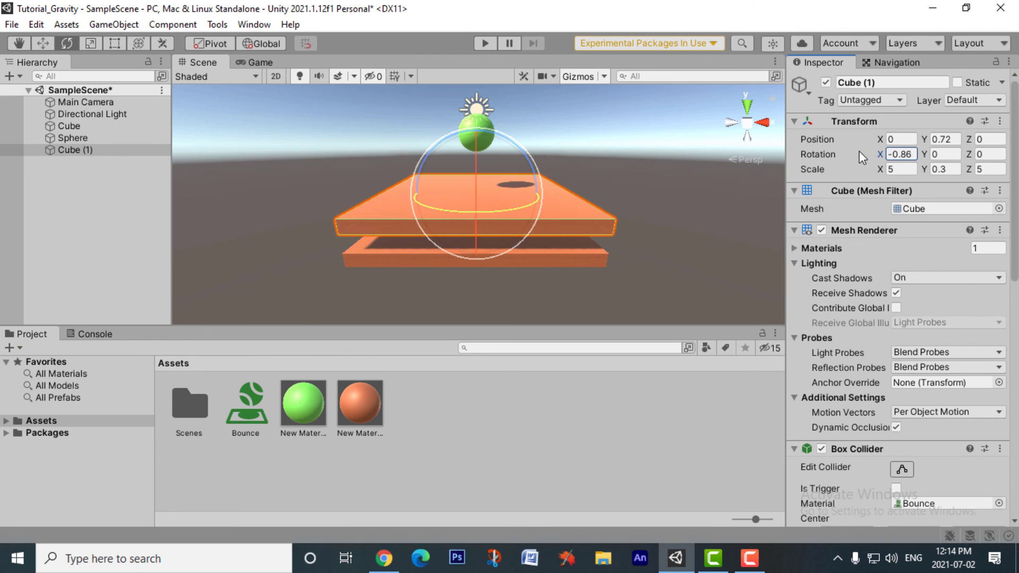
pyautogui.hotkey('ctrl', 'z')
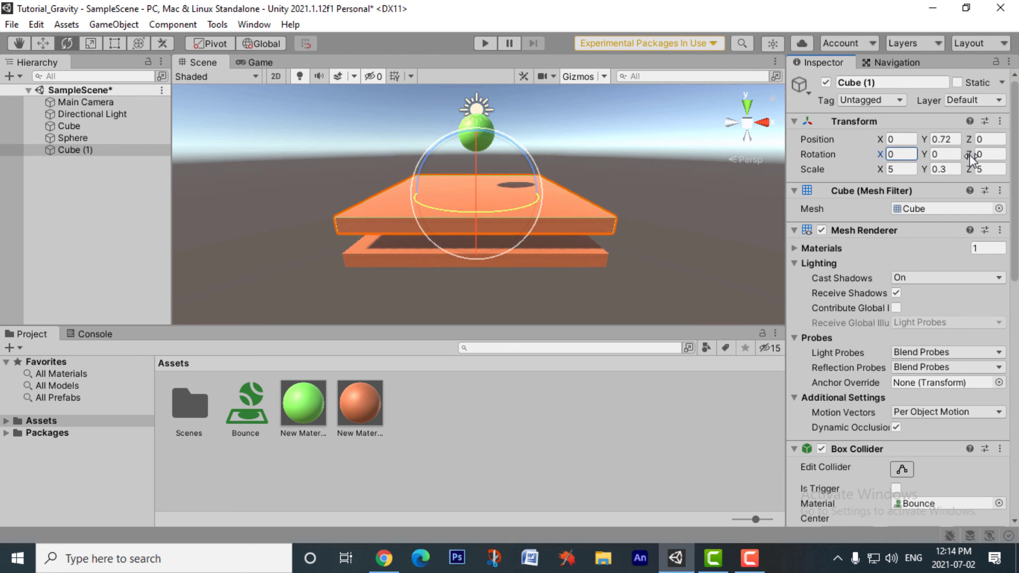
pyautogui.moveTo(976, 159); pyautogui.dragTo(125, 163)
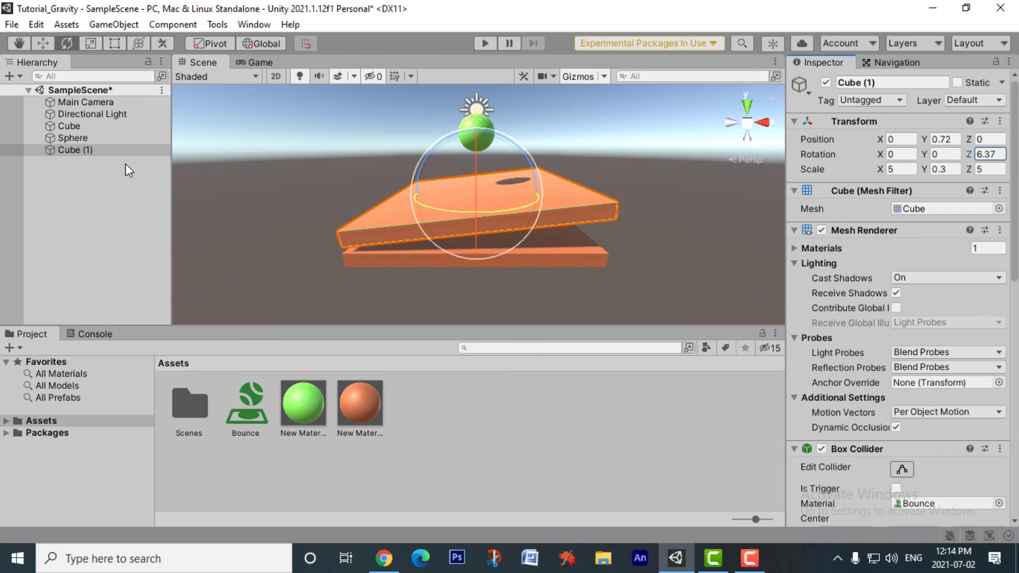
# Move the original lower platform along the X axis to about -2.64.
pyautogui.press('w')
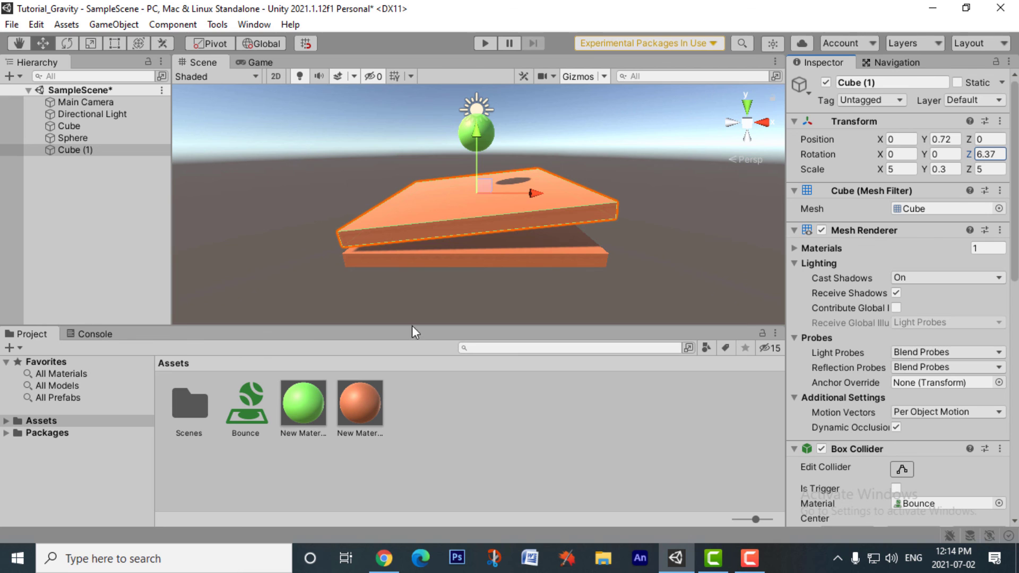
pyautogui.click(545, 260)
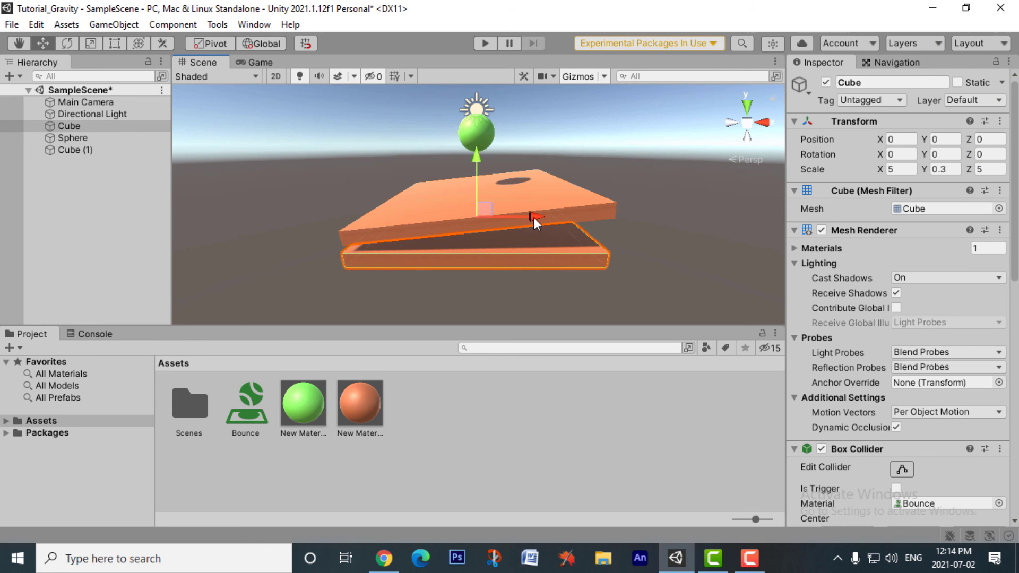
pyautogui.moveTo(534, 217); pyautogui.dragTo(423, 270)
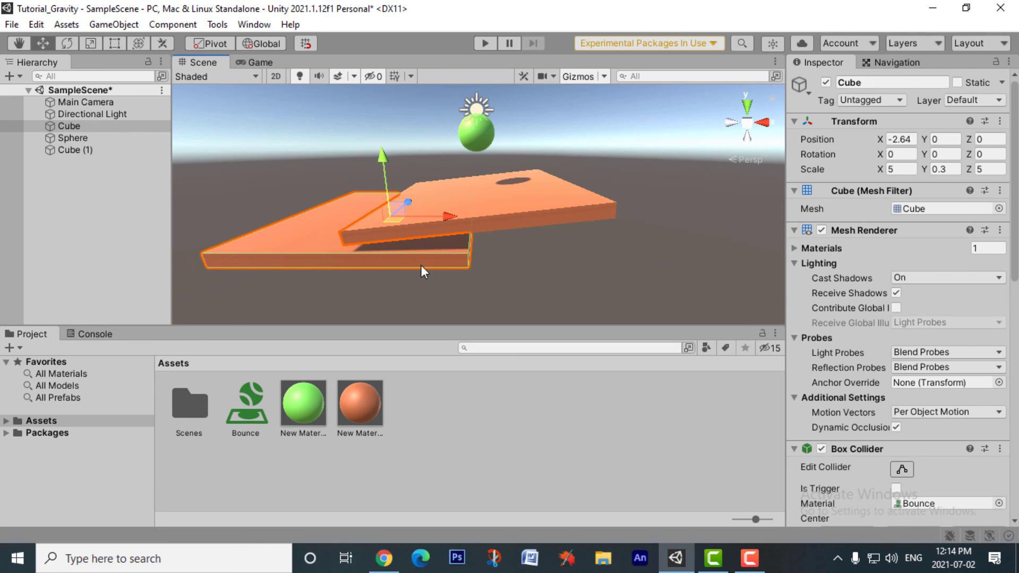
# Angle the Scene view onto both platforms and the sphere, and align the Main Camera with that view.
pyautogui.click(258, 62)
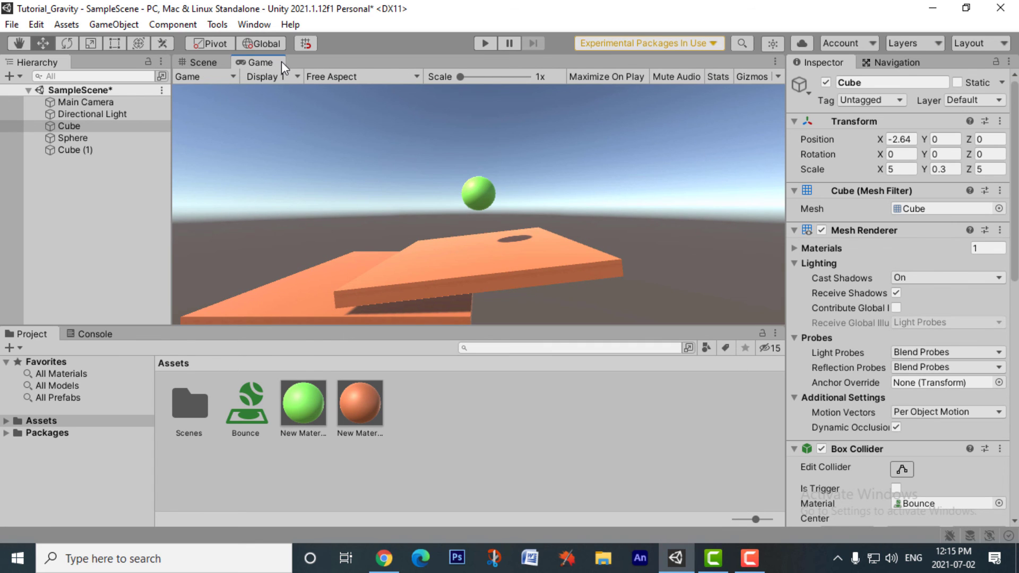
pyautogui.click(208, 65)
pyautogui.keyDown('alt'); pyautogui.moveTo(552, 286); pyautogui.dragTo(579, 291); pyautogui.keyUp('alt')
pyautogui.keyDown('alt'); pyautogui.moveTo(584, 305); pyautogui.dragTo(549, 259, button='right'); pyautogui.keyUp('alt')
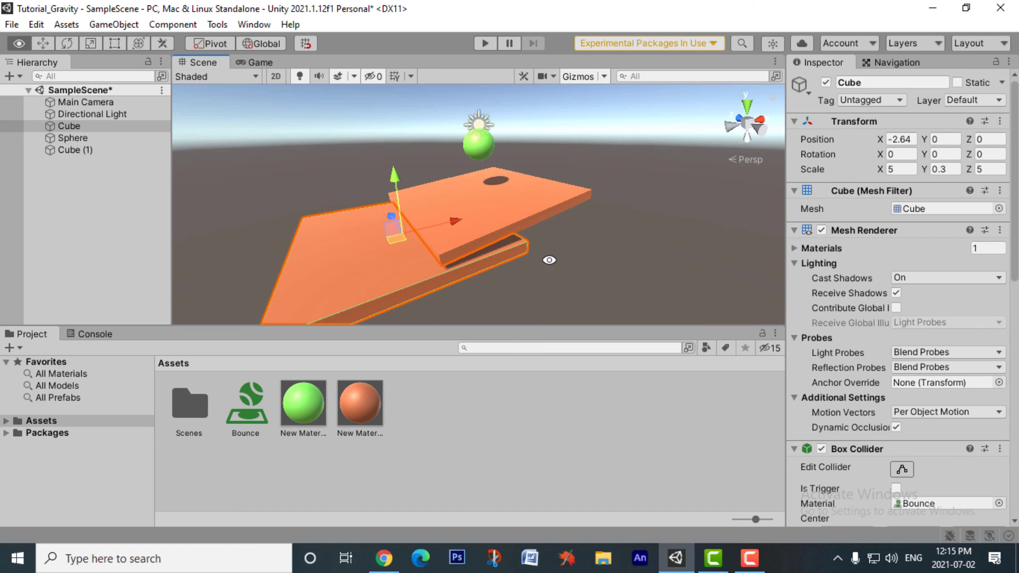
pyautogui.keyDown('alt'); pyautogui.moveTo(548, 260); pyautogui.dragTo(575, 234, button='middle'); pyautogui.keyUp('alt')
pyautogui.keyDown('alt'); pyautogui.moveTo(563, 234); pyautogui.dragTo(552, 258, button='right'); pyautogui.keyUp('alt')
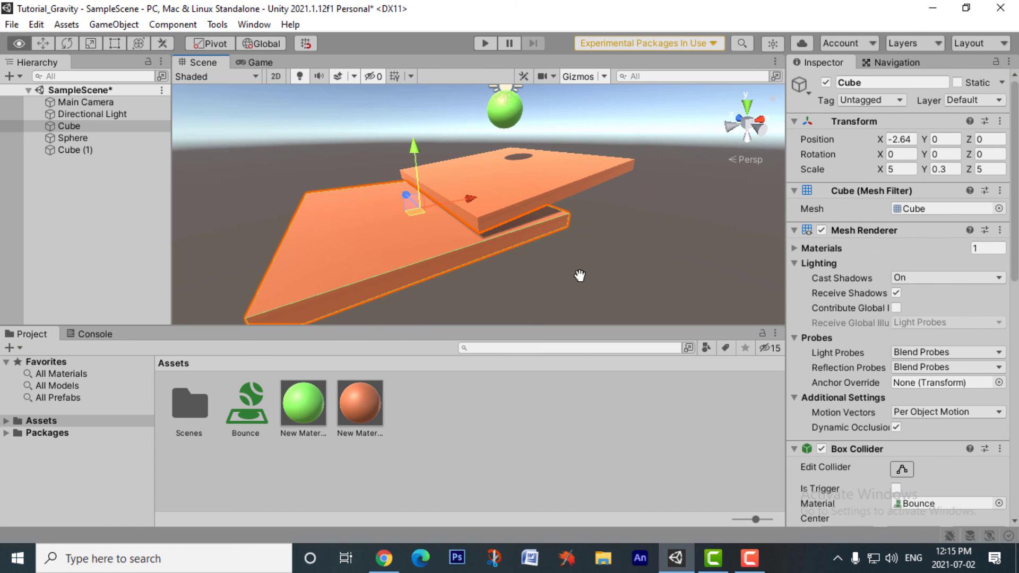
pyautogui.click(111, 102)
pyautogui.click(108, 26)
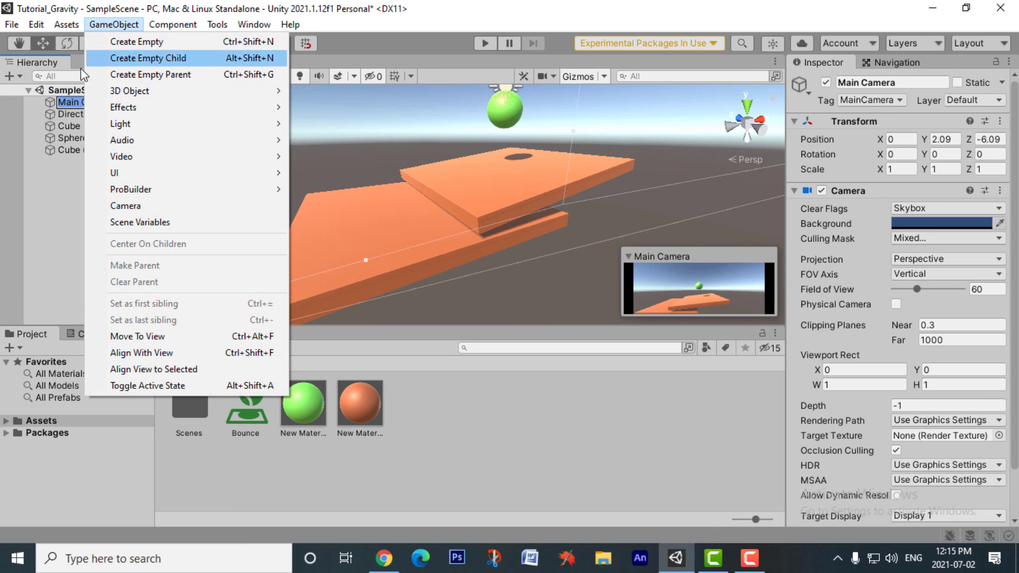
pyautogui.click(72, 228)
pyautogui.click(142, 105)
pyautogui.click(114, 24)
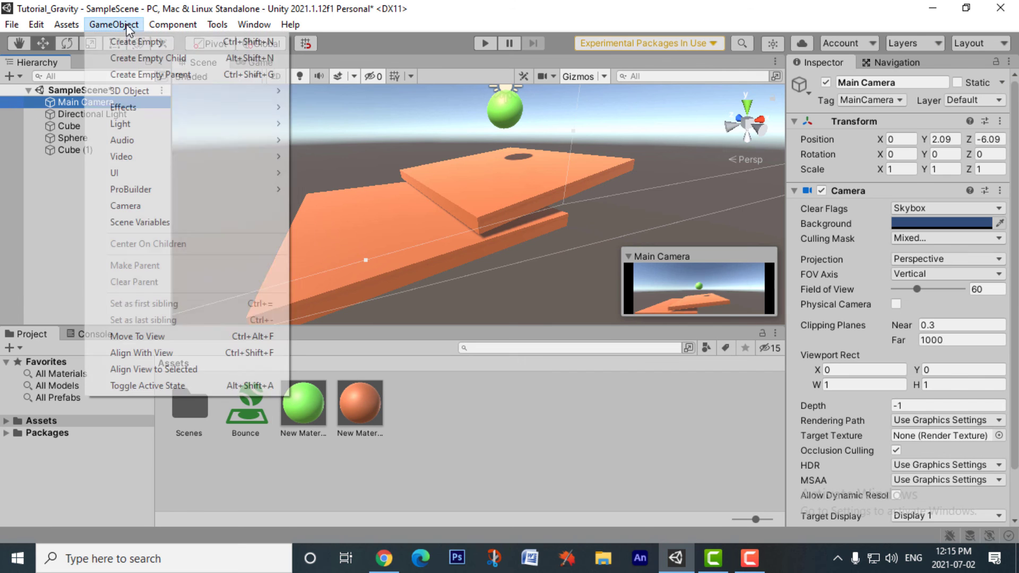
pyautogui.click(148, 353)
# Play the game to check the sphere bouncing off the tilted platform, and stop it.
pyautogui.click(255, 63)
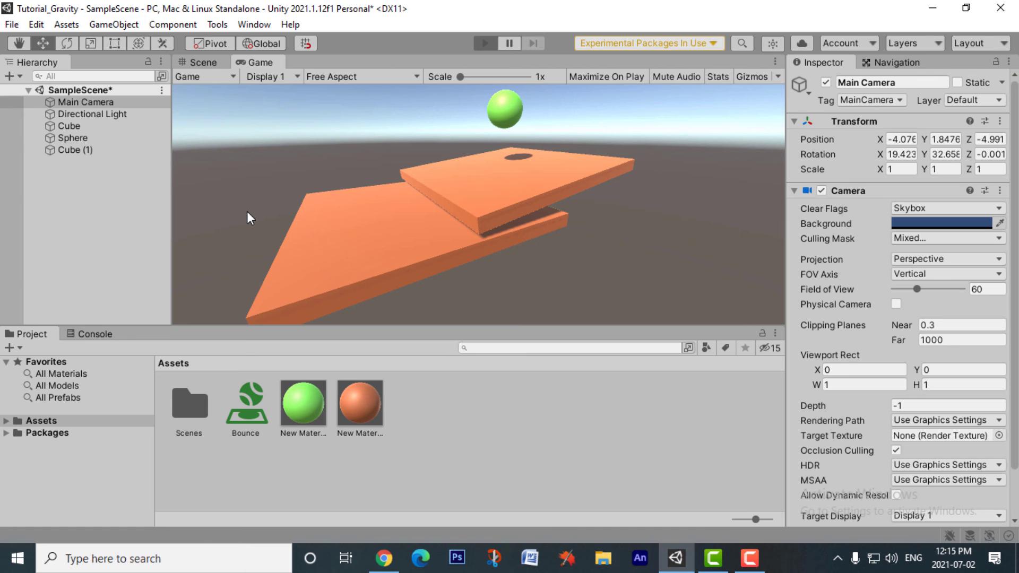
pyautogui.hotkey('ctrl', 'p')
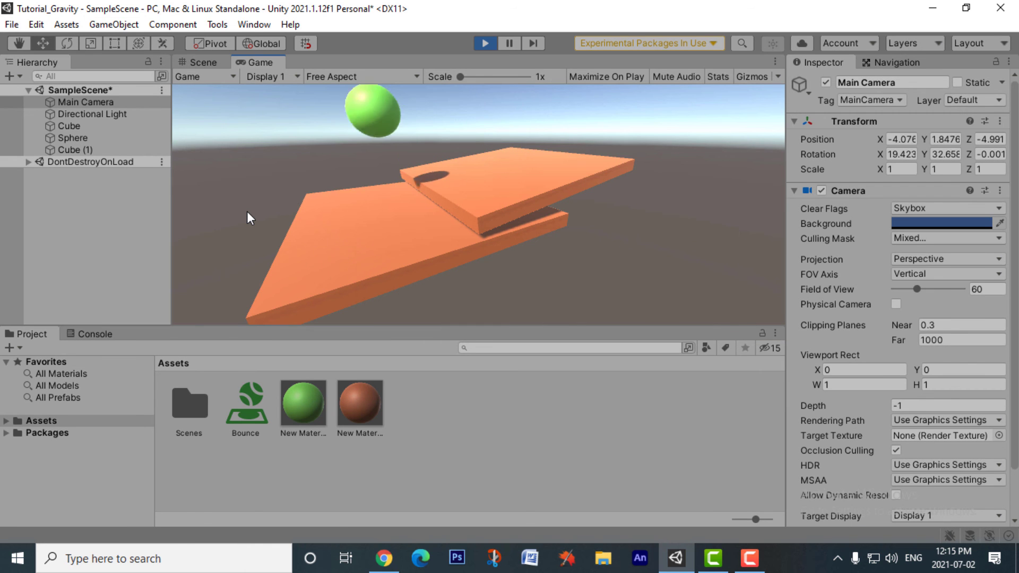
pyautogui.click(484, 43)
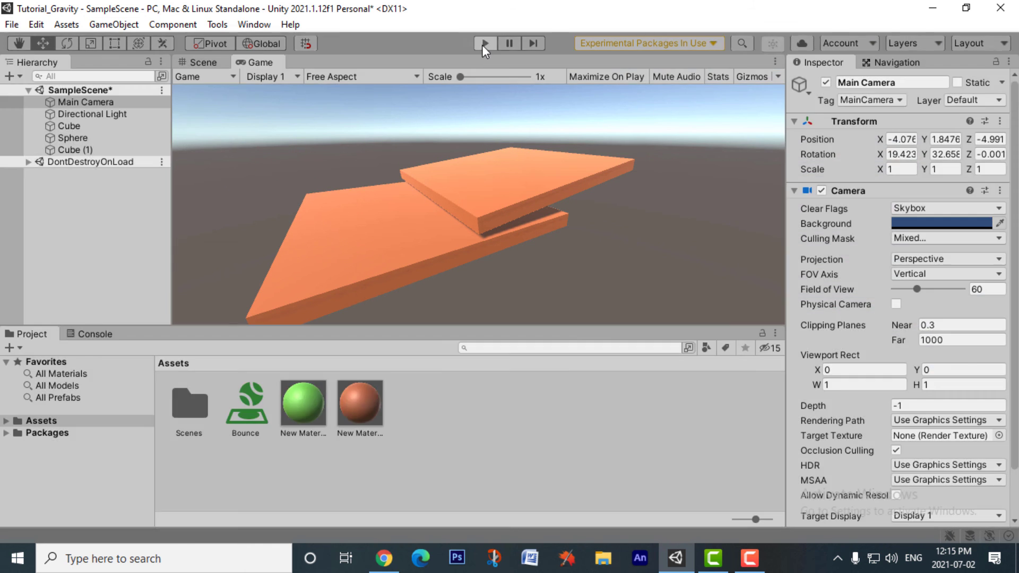
# Duplicate the lower flat platform and move the copy along the X axis to about -4.63.
pyautogui.click(203, 62)
pyautogui.keyDown('alt'); pyautogui.moveTo(526, 265); pyautogui.dragTo(444, 221); pyautogui.keyUp('alt')
pyautogui.scroll(5, 444, 220)
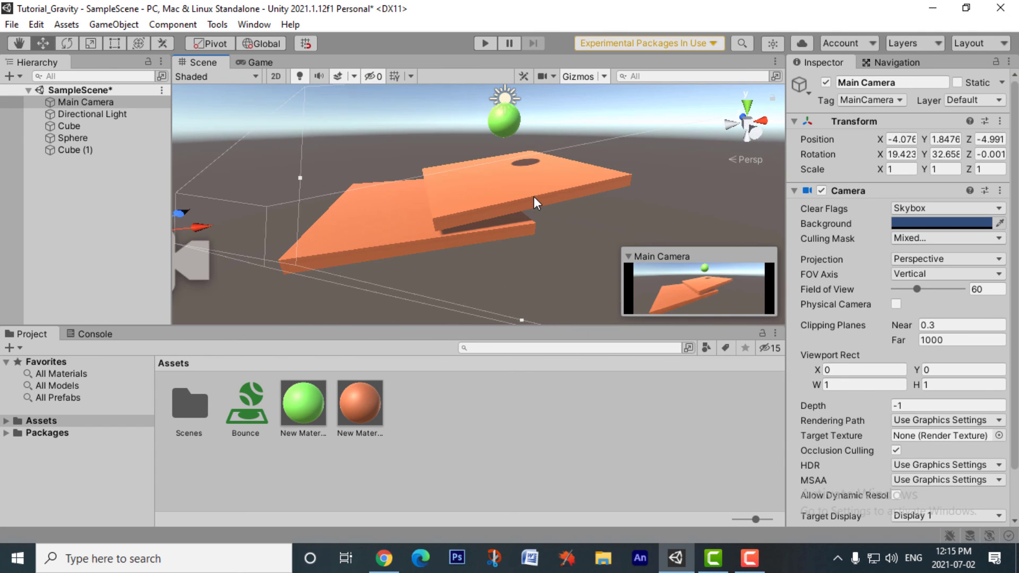
pyautogui.click(533, 197)
pyautogui.click(343, 247)
pyautogui.hotkey('ctrl', 'd')
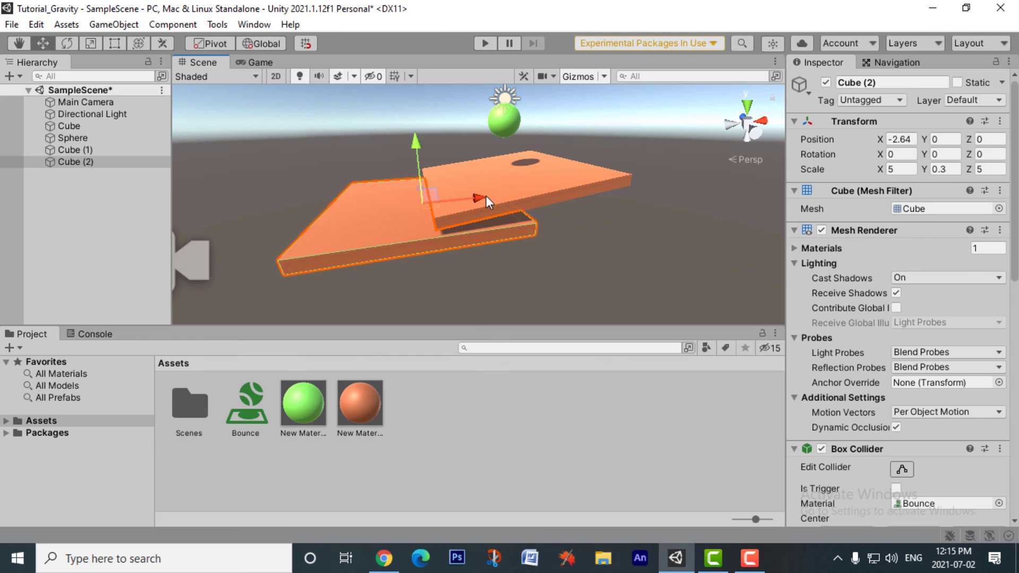
pyautogui.moveTo(487, 197); pyautogui.dragTo(423, 196)
# Tilt the third platform to a Z rotation of about -22.21 and move it lower.
pyautogui.press('e')
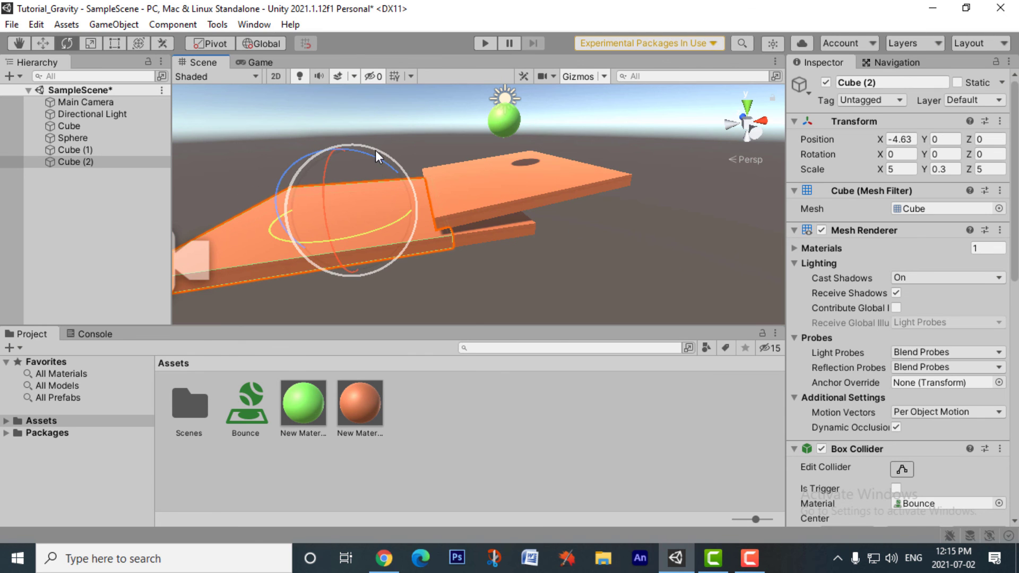
pyautogui.moveTo(374, 151); pyautogui.dragTo(403, 155)
pyautogui.hotkey('ctrl', 'z')
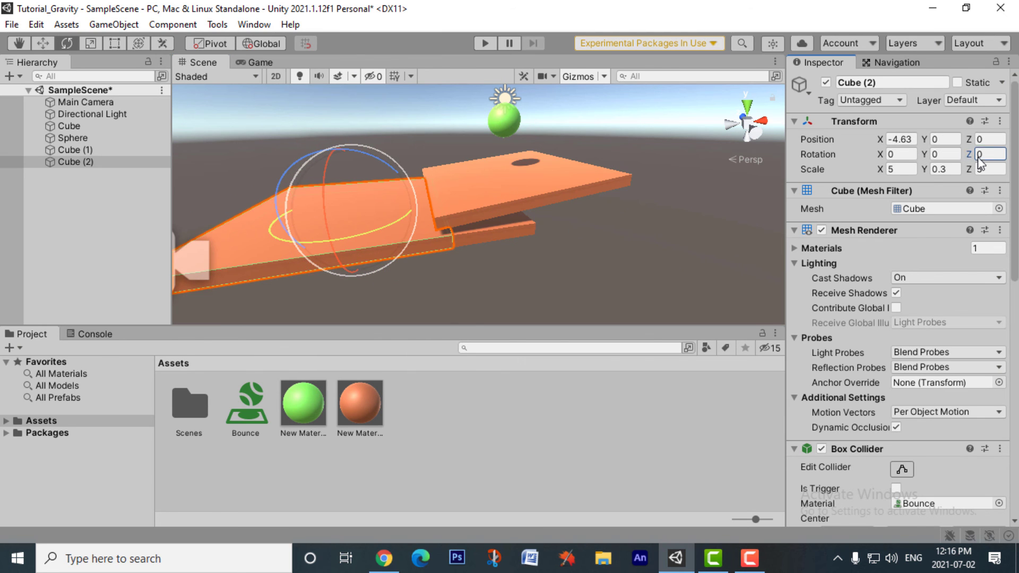
pyautogui.moveTo(978, 158); pyautogui.dragTo(417, 147)
pyautogui.press('w')
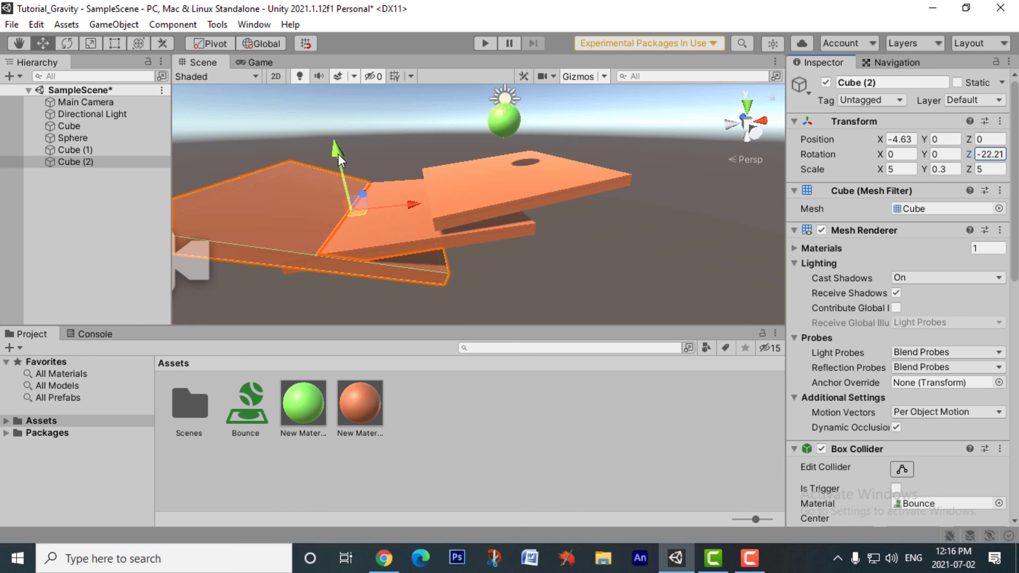
pyautogui.moveTo(338, 154); pyautogui.dragTo(334, 181)
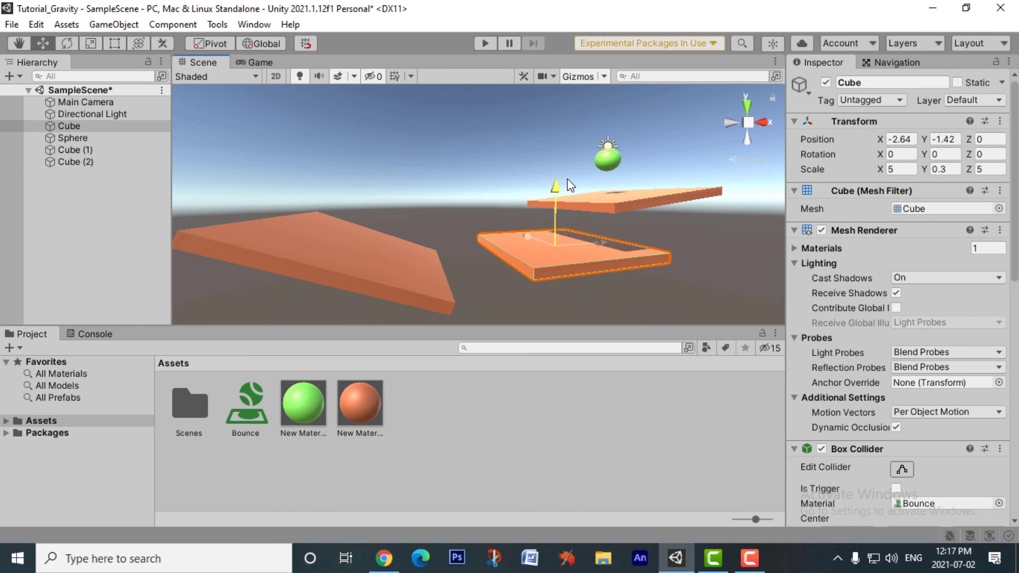
# Align the Main Camera with the Scene view of the three platforms and play the game.
pyautogui.click(105, 105)
pyautogui.click(108, 25)
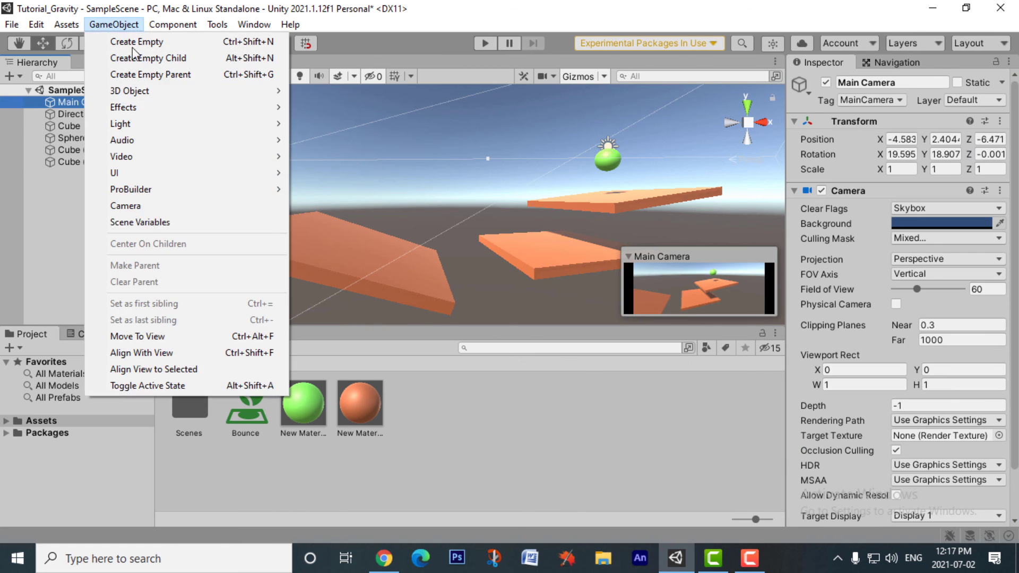
pyautogui.click(189, 353)
pyautogui.click(485, 43)
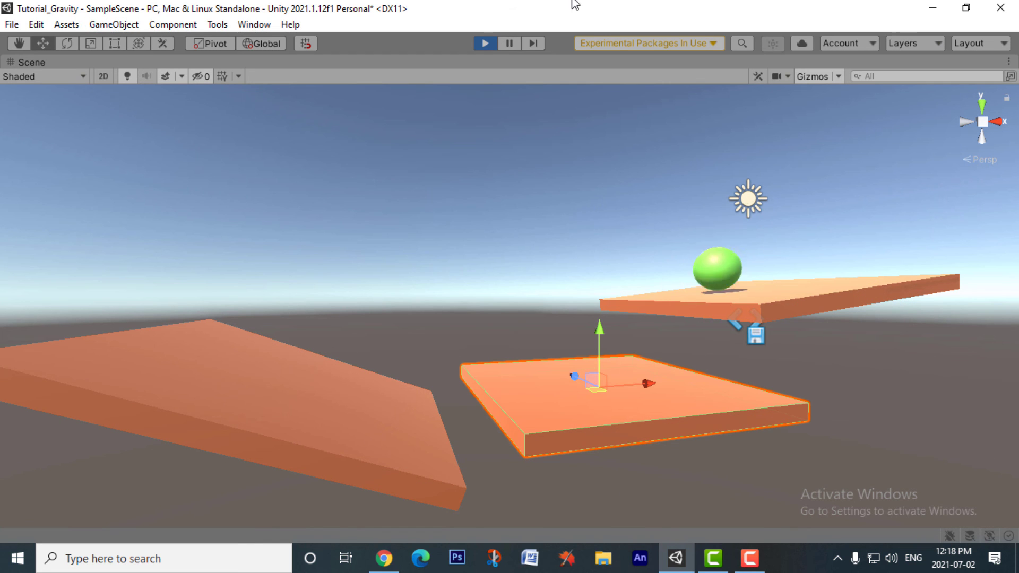